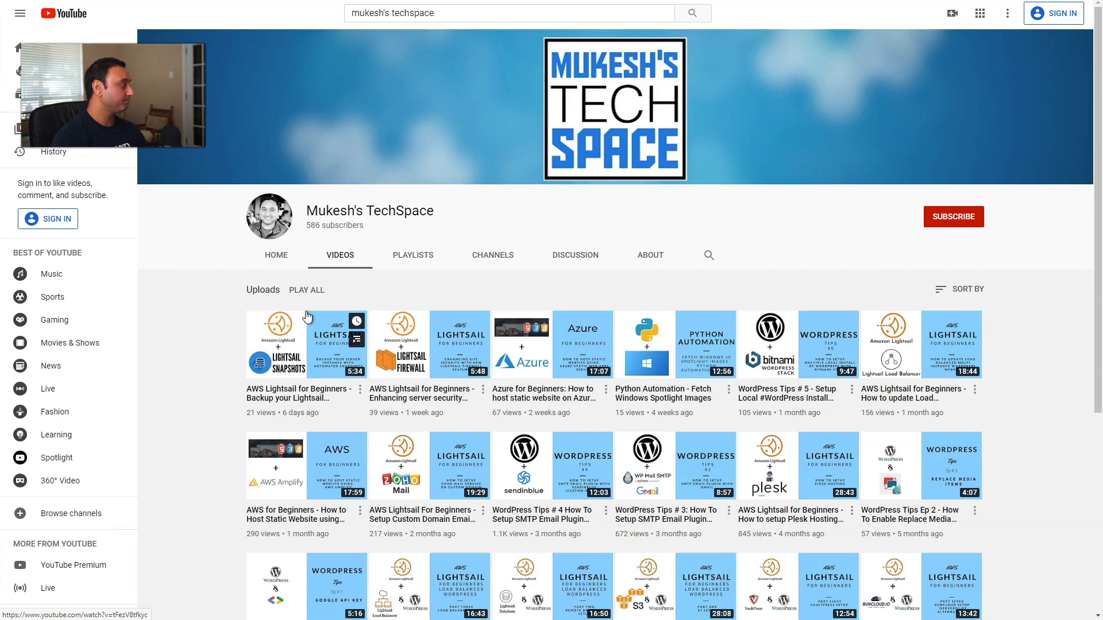
# Scroll the YouTube tutorial page to bring the empty Lightsail home page into view.
pyautogui.scroll(-3, 360, 321)
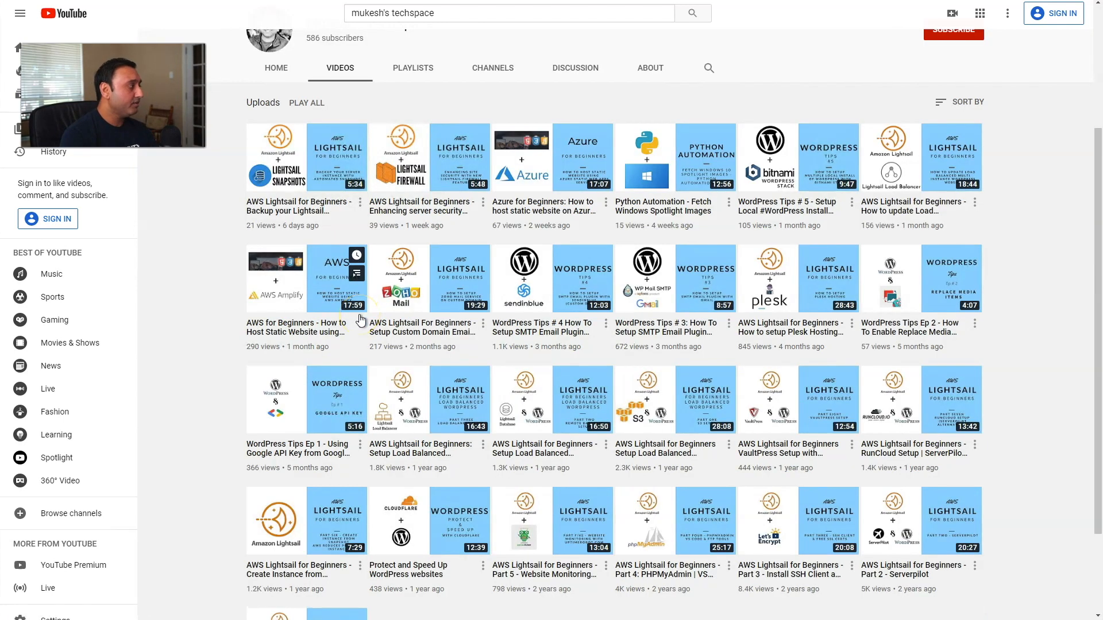
pyautogui.scroll(3, 360, 320)
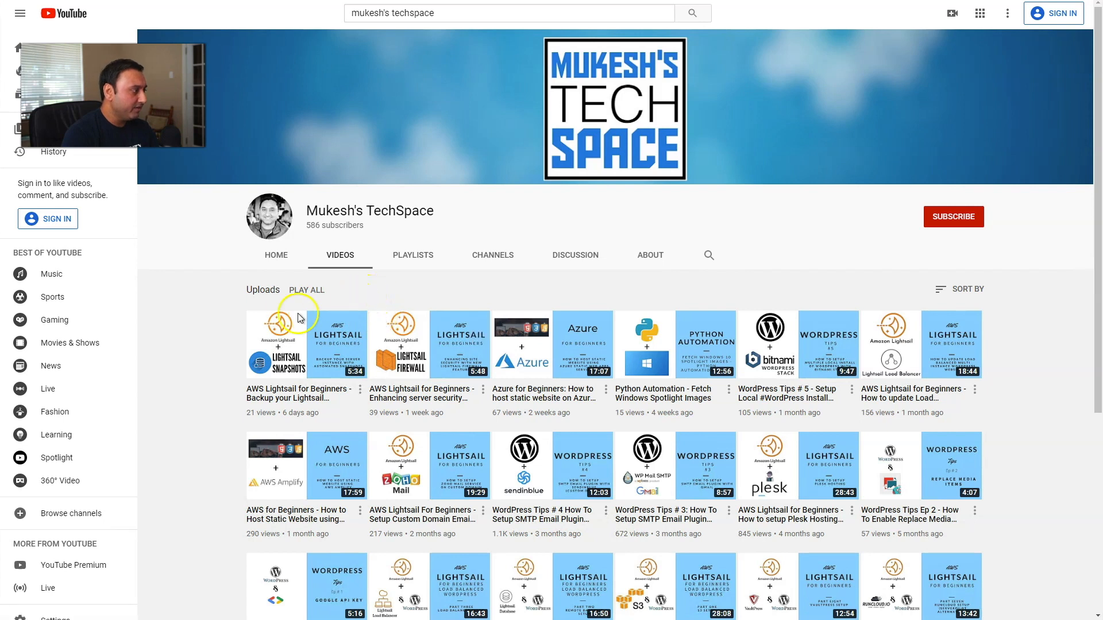
pyautogui.scroll(-5, 309, 318)
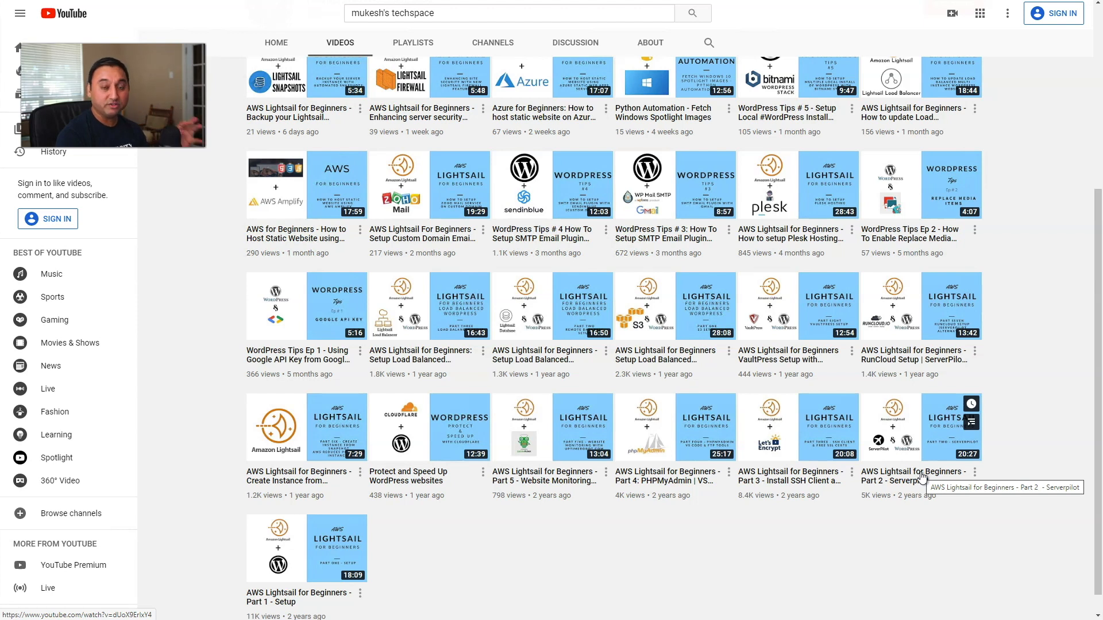
pyautogui.scroll(2, 921, 477)
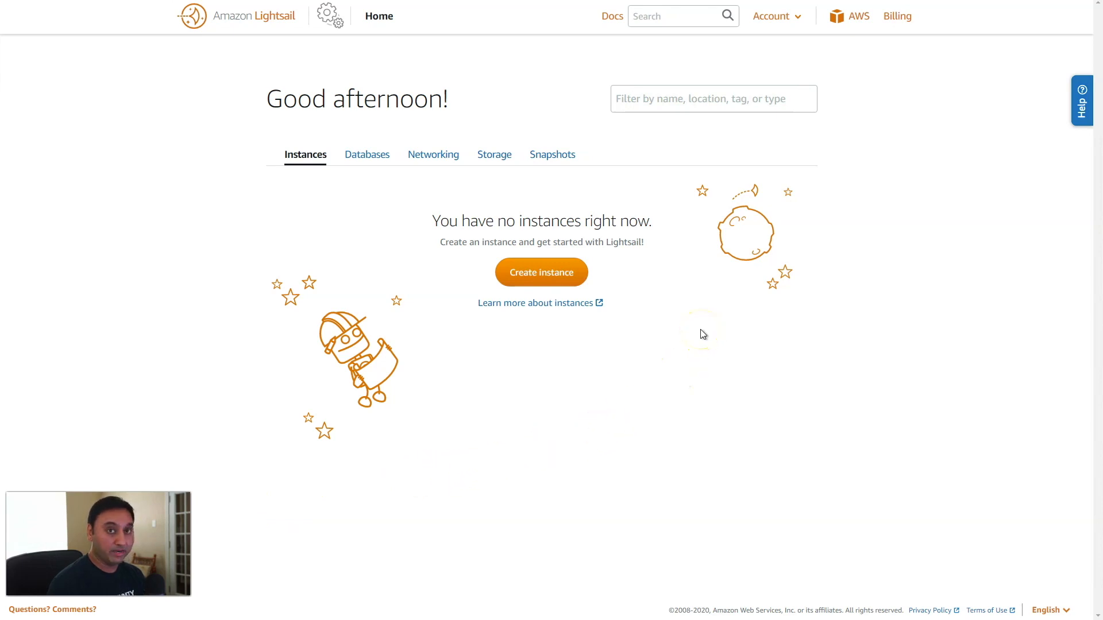
# Create an OS-only Ubuntu 16.04 LTS instance named Ubuntu-1 on the $5/month plan.
pyautogui.click(544, 280)
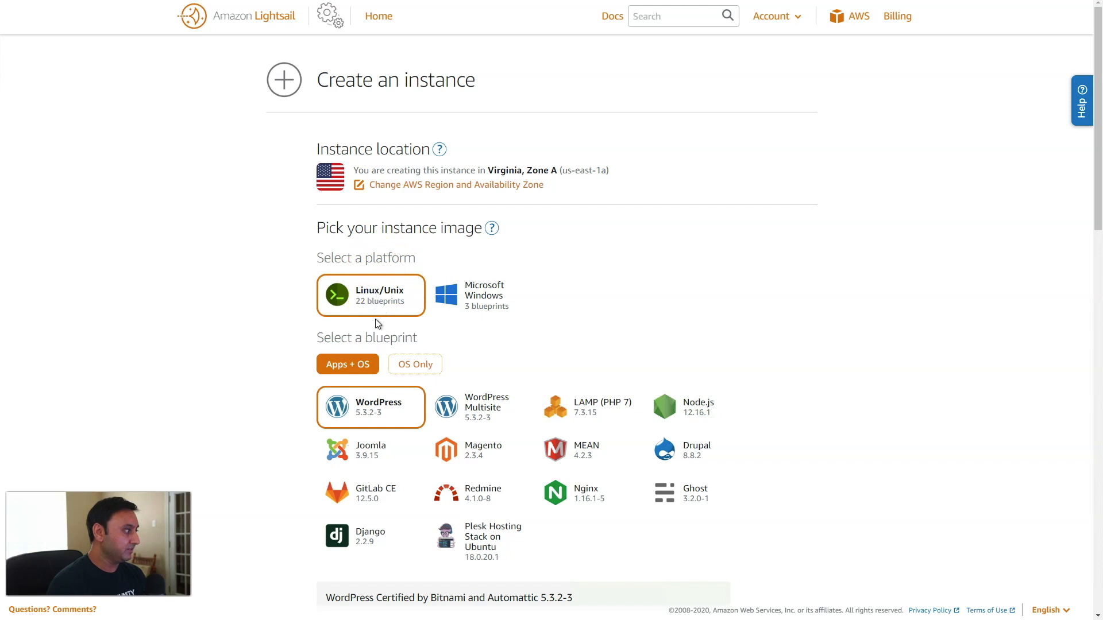
pyautogui.click(414, 364)
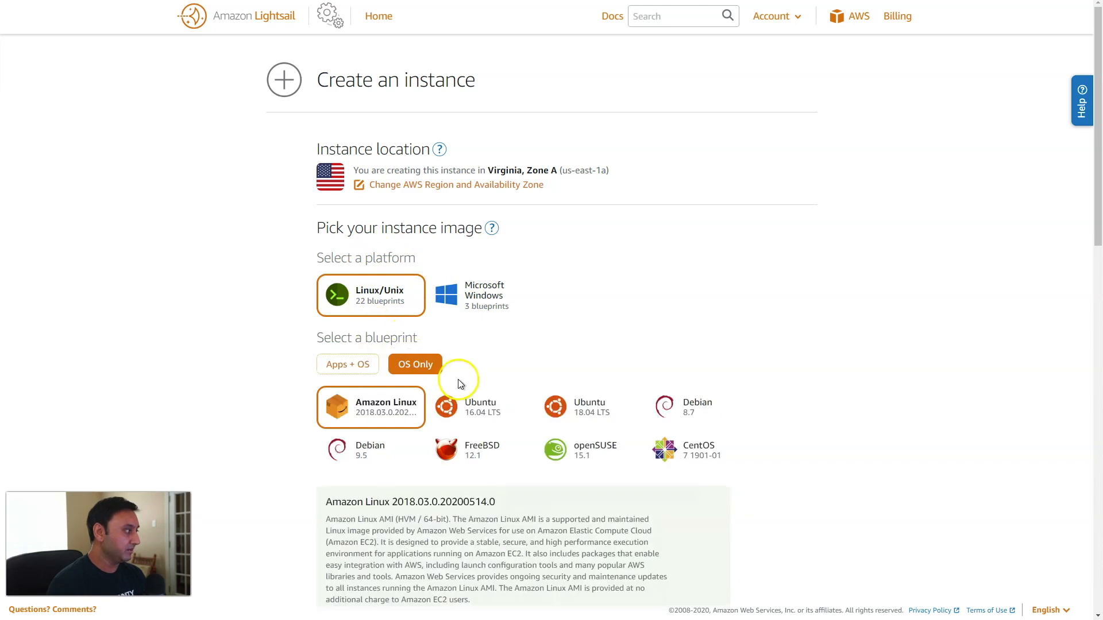
pyautogui.scroll(-2, 458, 377)
pyautogui.tripleClick(491, 317)
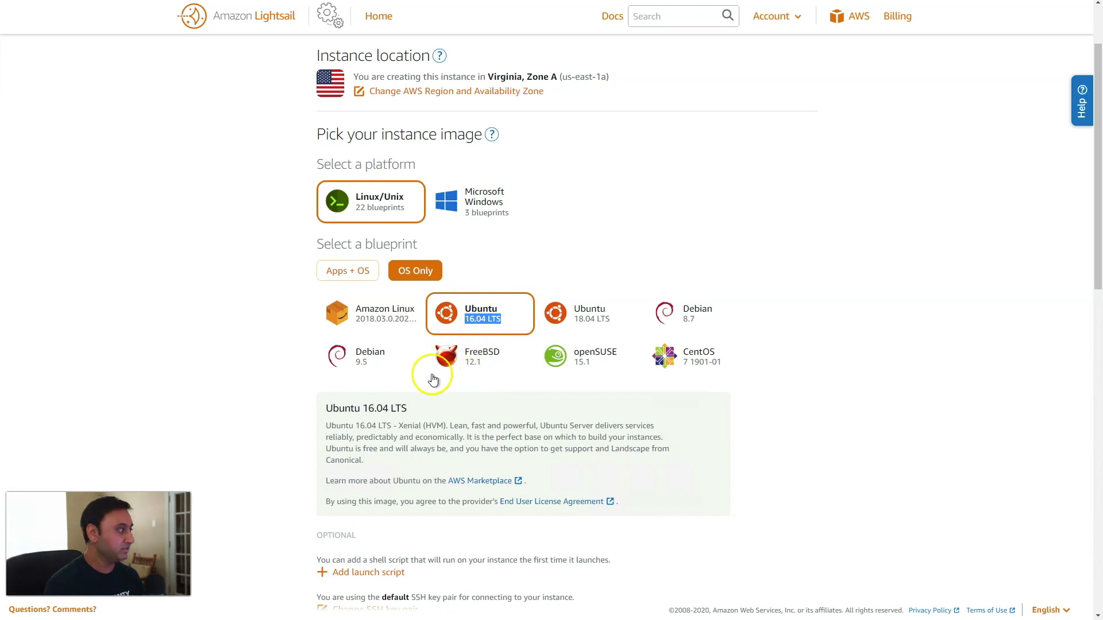
pyautogui.scroll(-6, 360, 419)
pyautogui.scroll(-2, 359, 419)
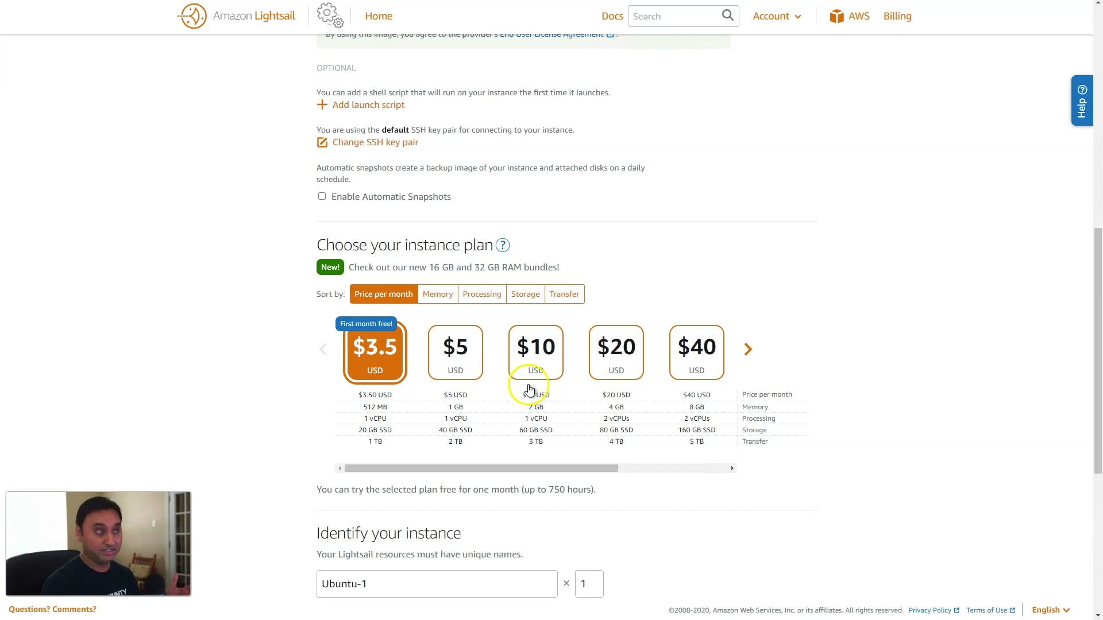
pyautogui.click(465, 372)
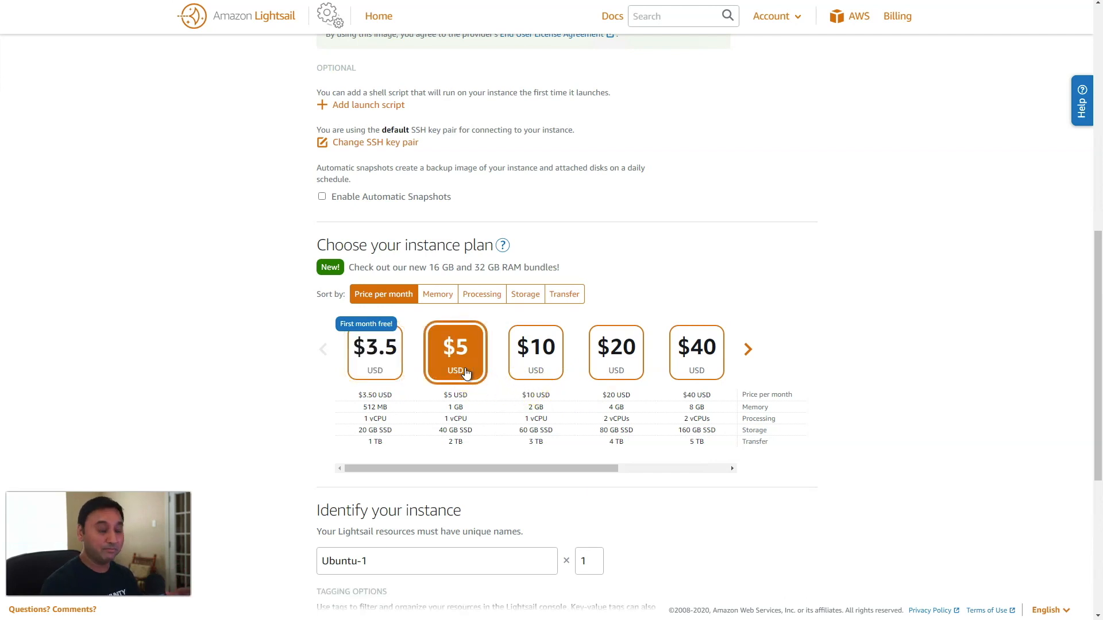
pyautogui.scroll(-5, 407, 509)
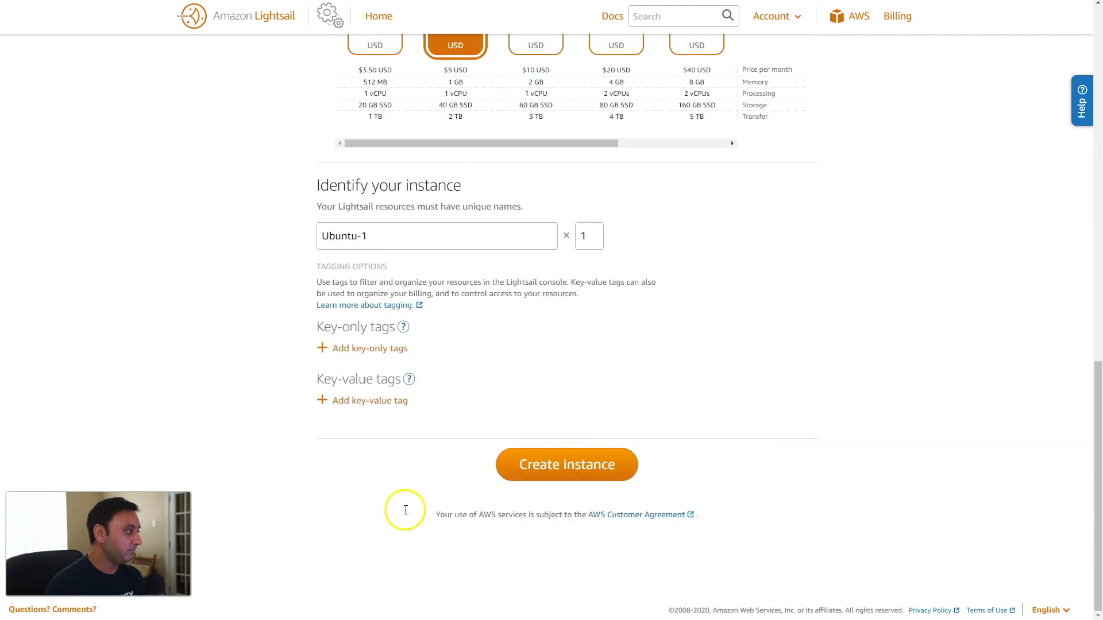
pyautogui.click(531, 470)
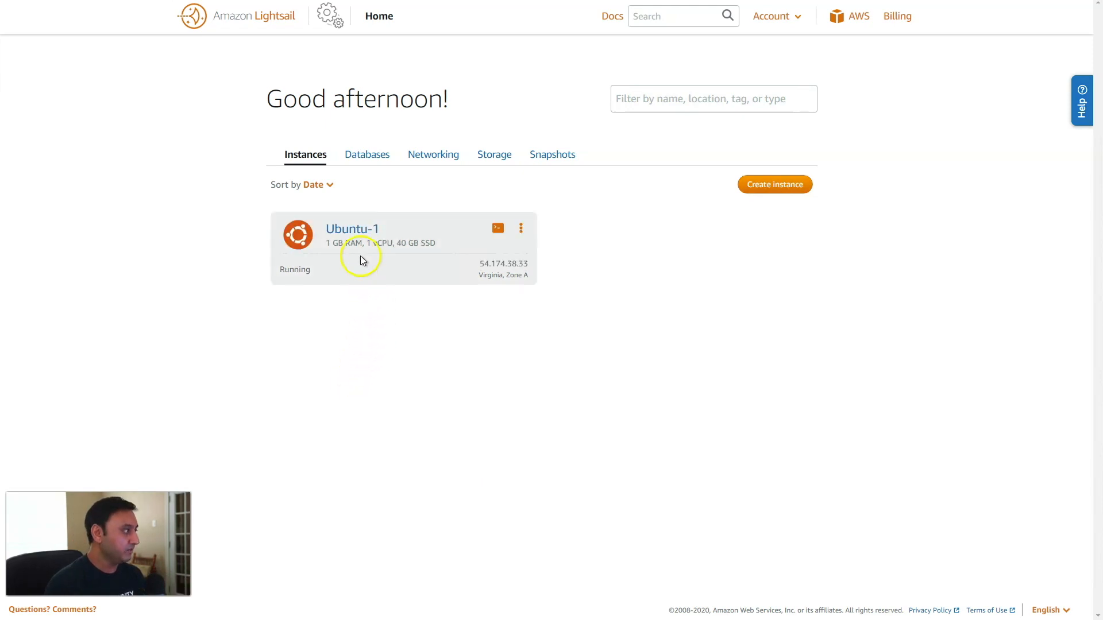
# Create a static IP attached to the Ubuntu-1 instance from its Networking settings.
pyautogui.click(359, 235)
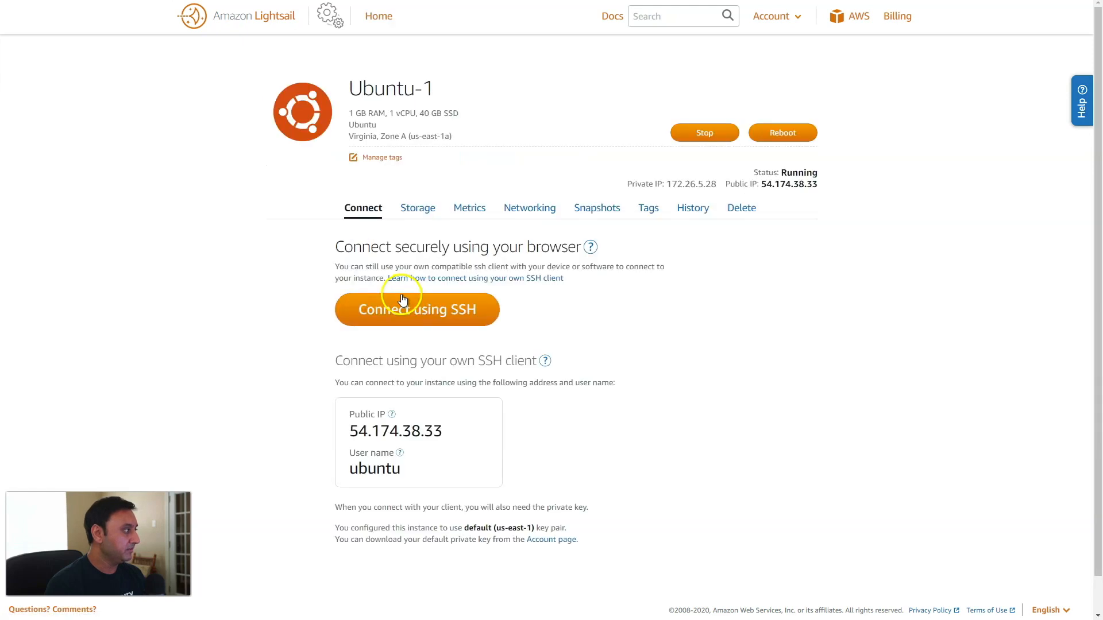
pyautogui.click(535, 209)
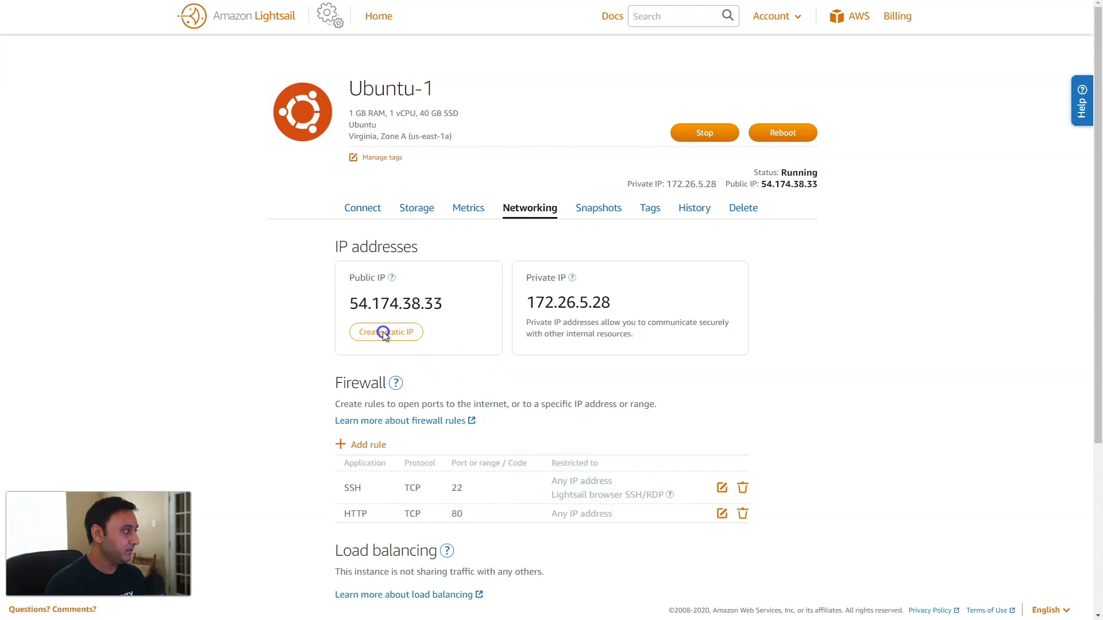
pyautogui.click(382, 332)
pyautogui.click(469, 361)
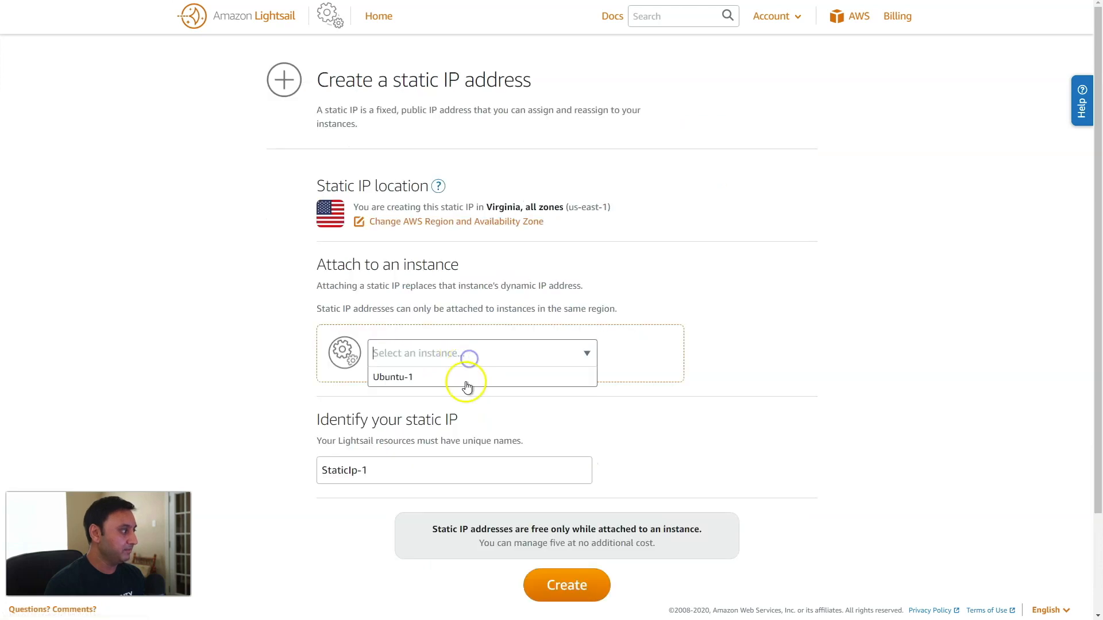
pyautogui.click(460, 378)
pyautogui.click(560, 582)
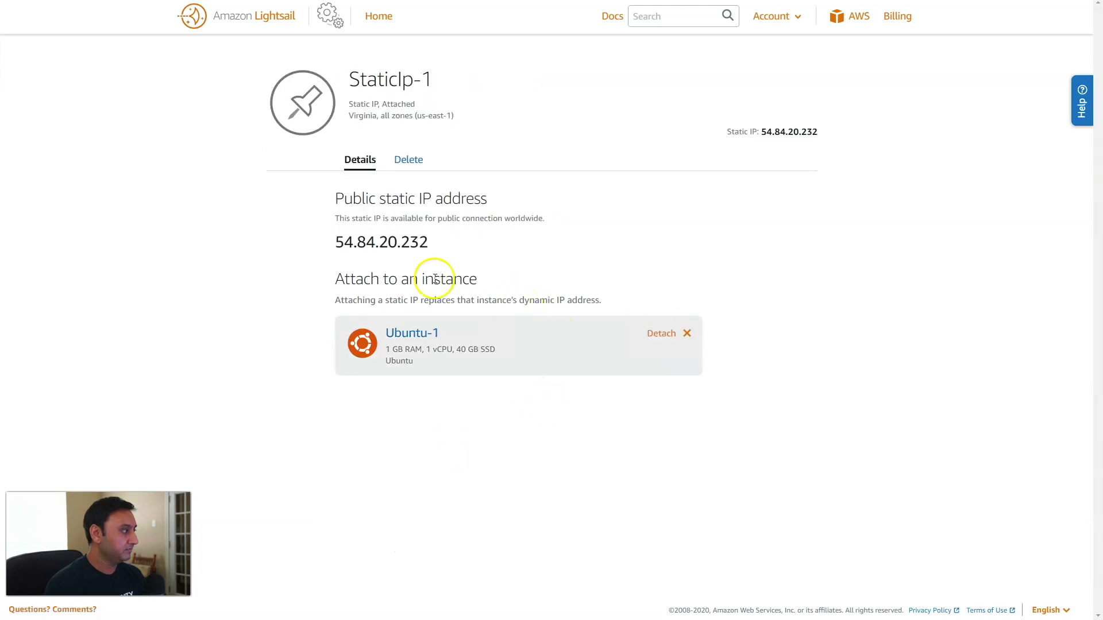
# Copy the static IP address 54.84.20.232 from the static IP's details page.
pyautogui.click(380, 18)
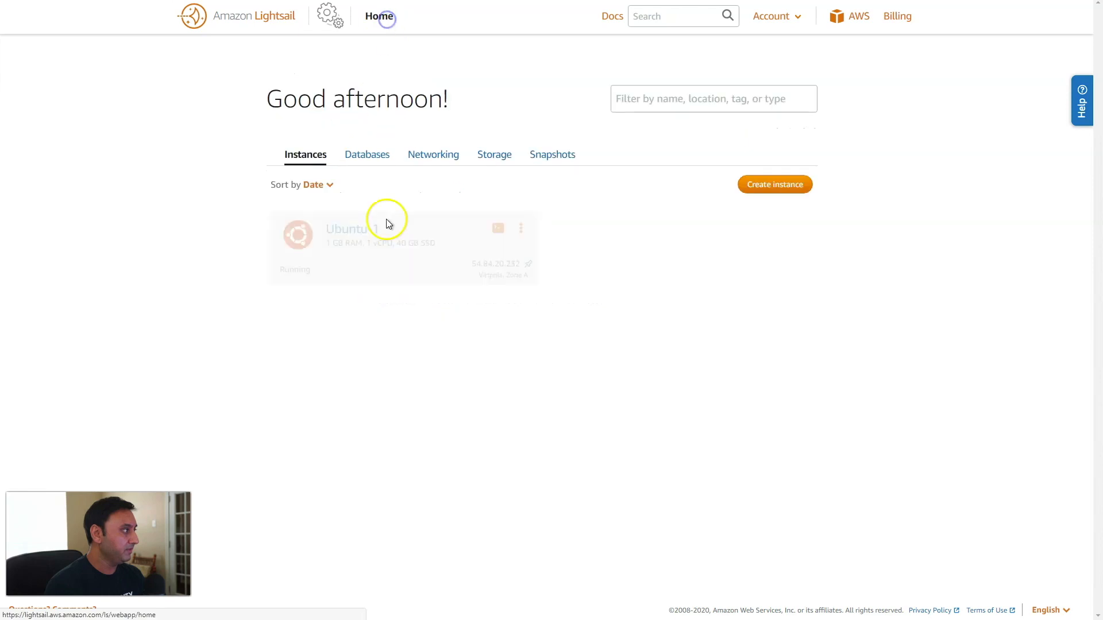
pyautogui.click(484, 265)
pyautogui.moveTo(429, 243); pyautogui.dragTo(337, 251)
pyautogui.hotkey('ctrl', 'c')
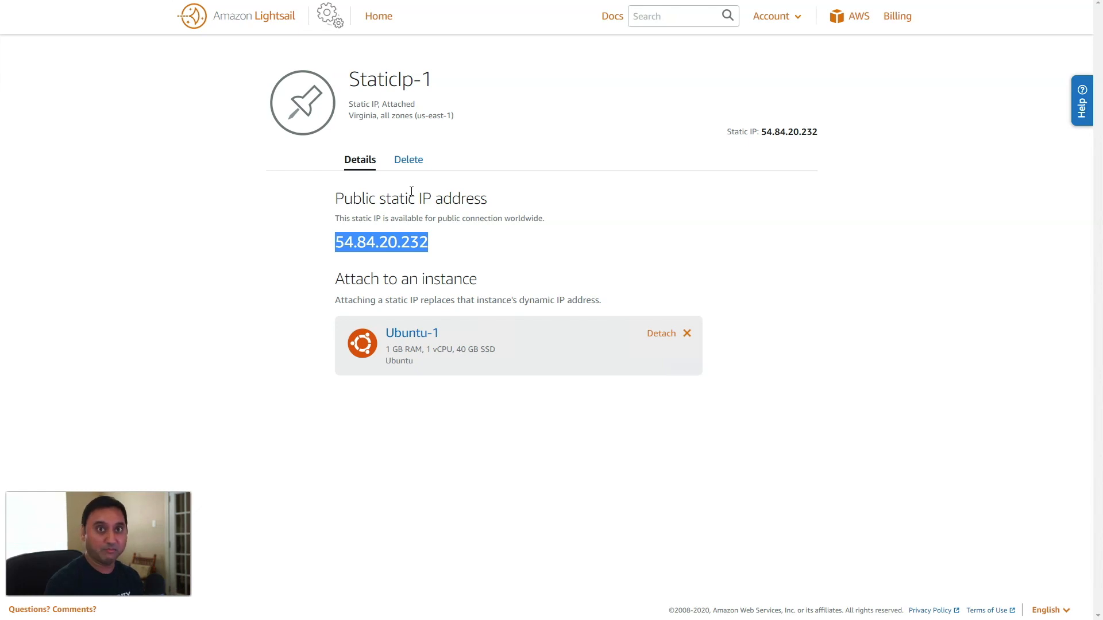
pyautogui.click(215, 0)
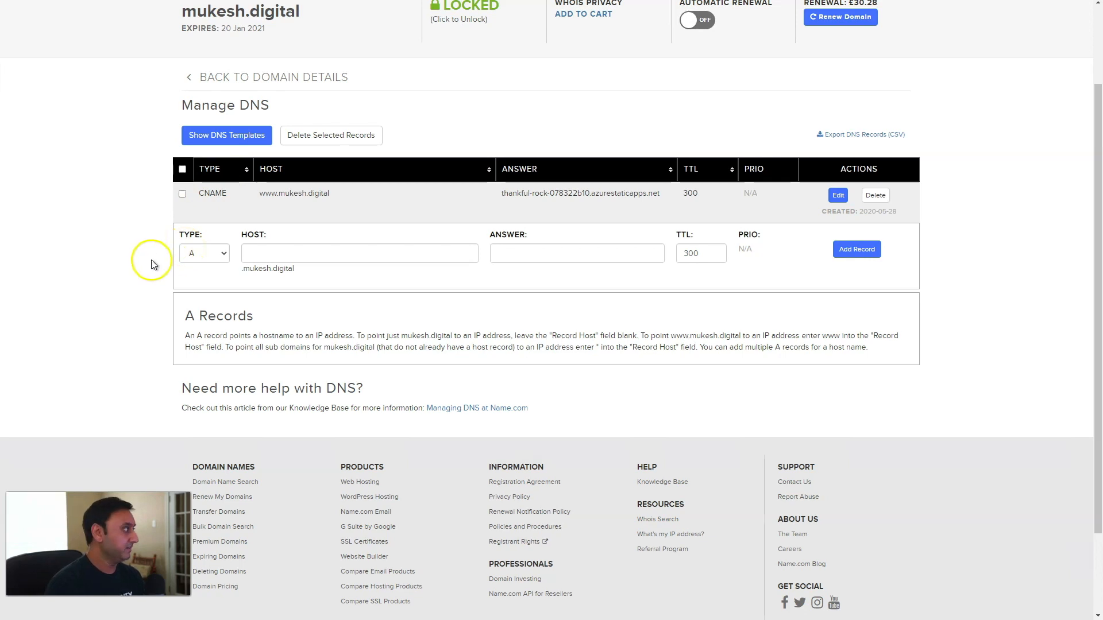
# Add an A record with host *.myserver and answer 54.84.20.232 in Name.com DNS.
pyautogui.scroll(2, 148, 266)
pyautogui.scroll(-2, 148, 266)
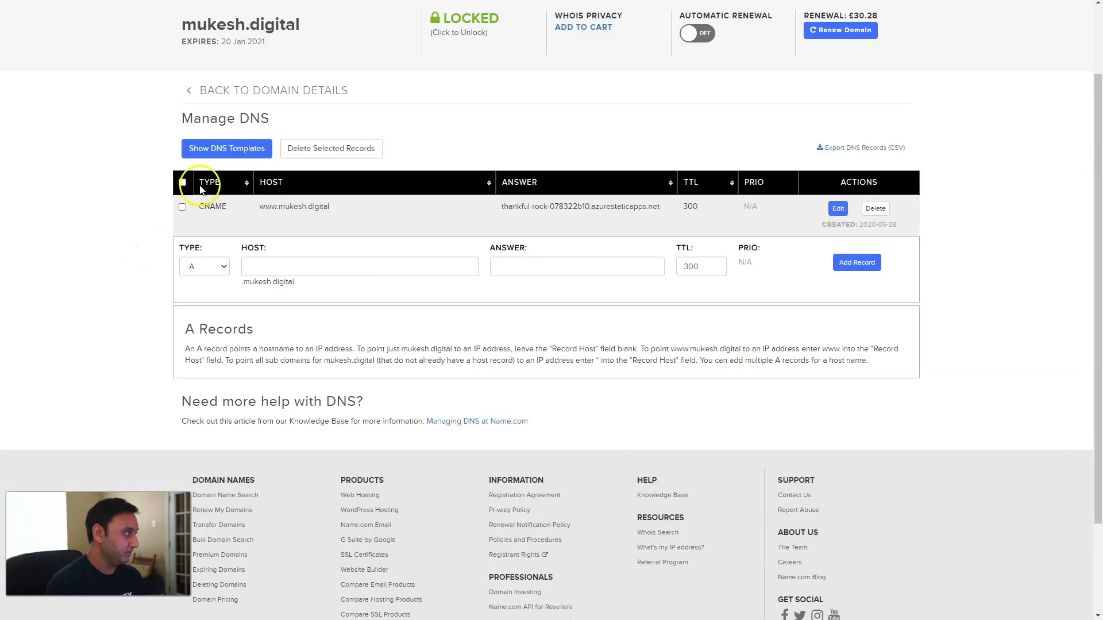
pyautogui.click(250, 265)
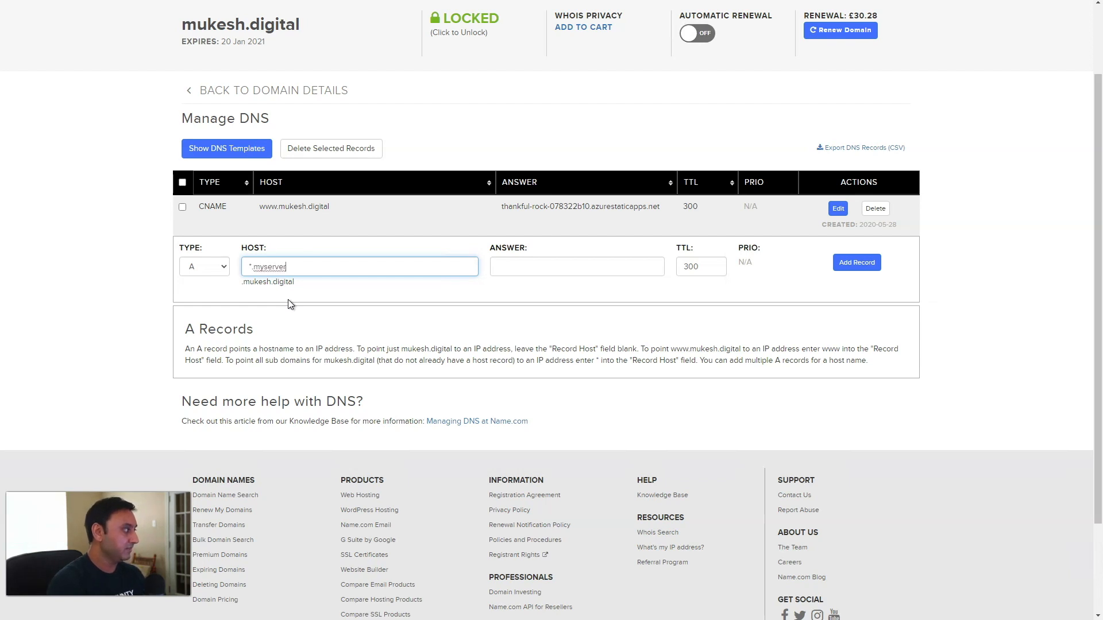
pyautogui.click(259, 268)
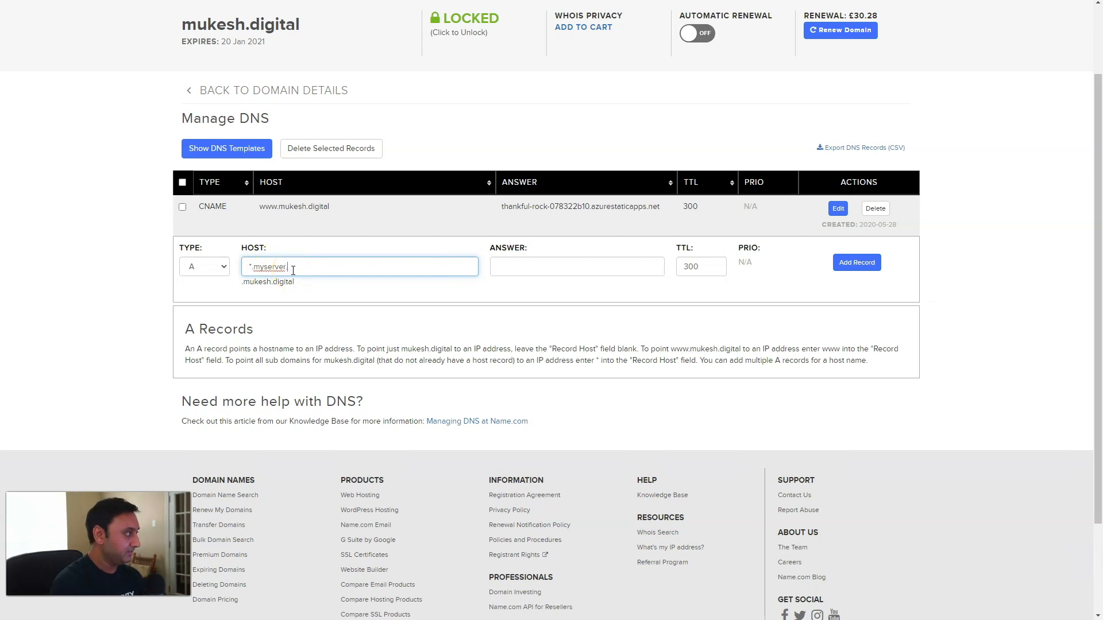
pyautogui.press('Tab')
pyautogui.hotkey('ctrl', 'v')
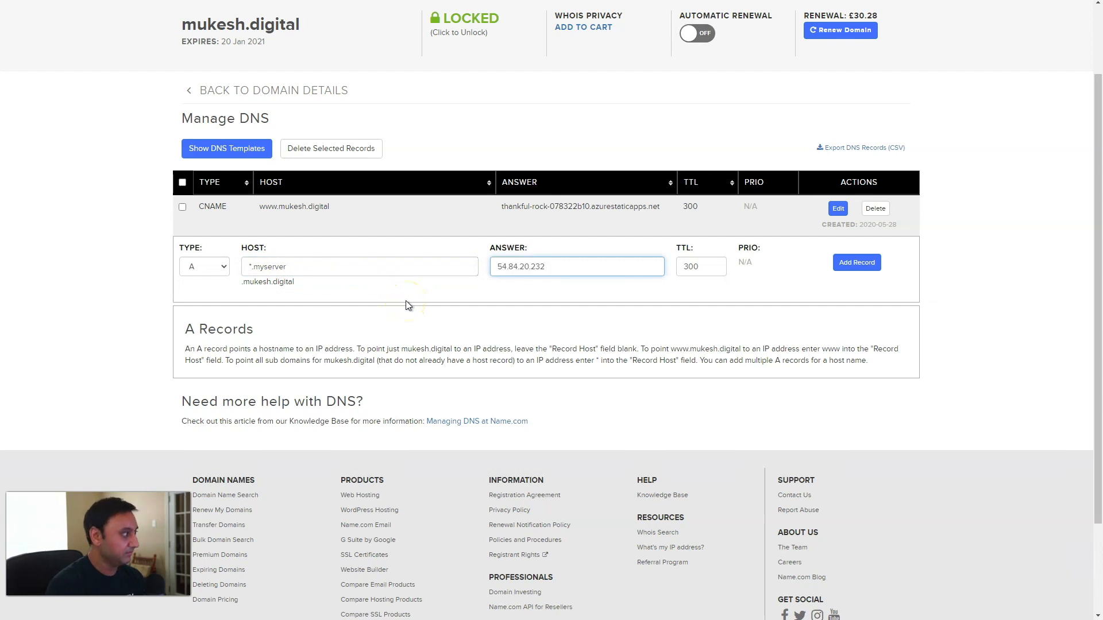
pyautogui.click(856, 265)
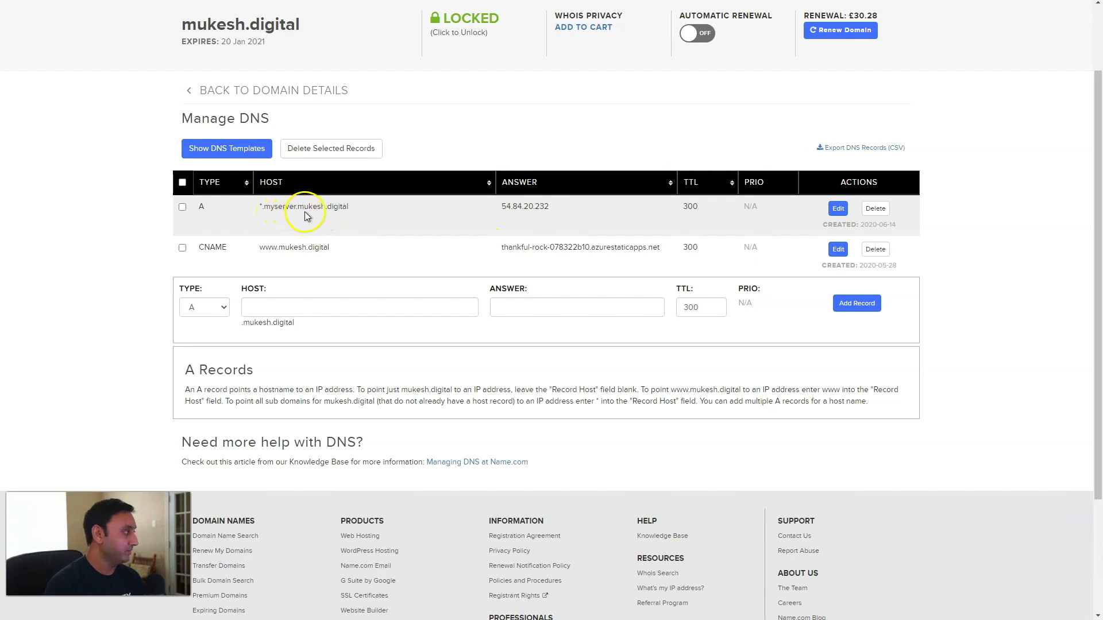
pyautogui.hotkey('ctrl', 'Tab')
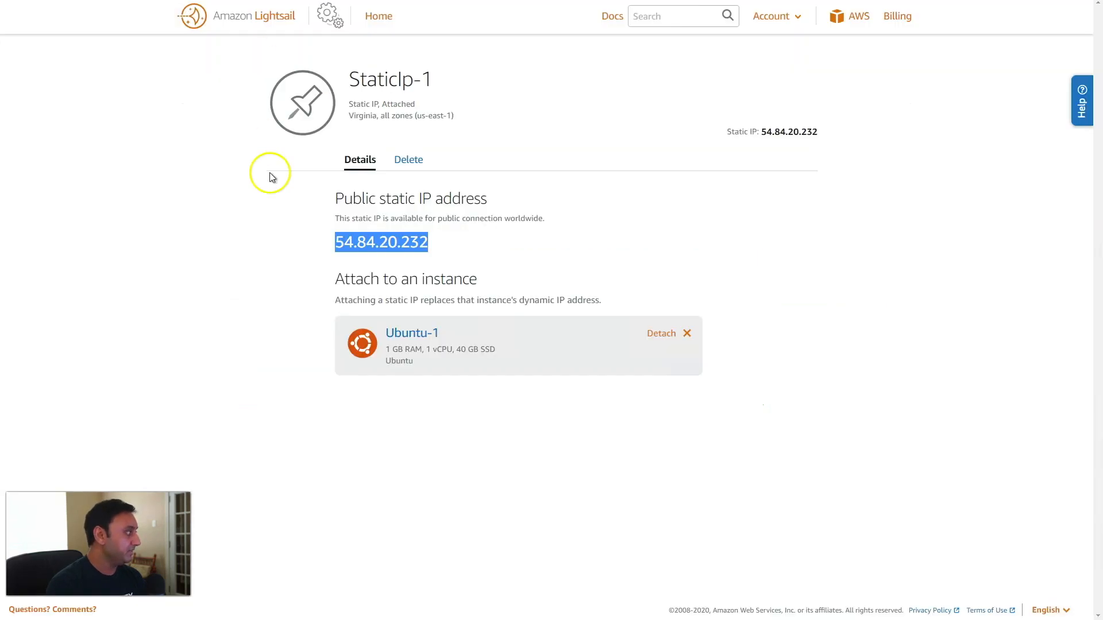
# Add a Custom TCP firewall rule for port 3000 on Ubuntu-1.
pyautogui.click(381, 23)
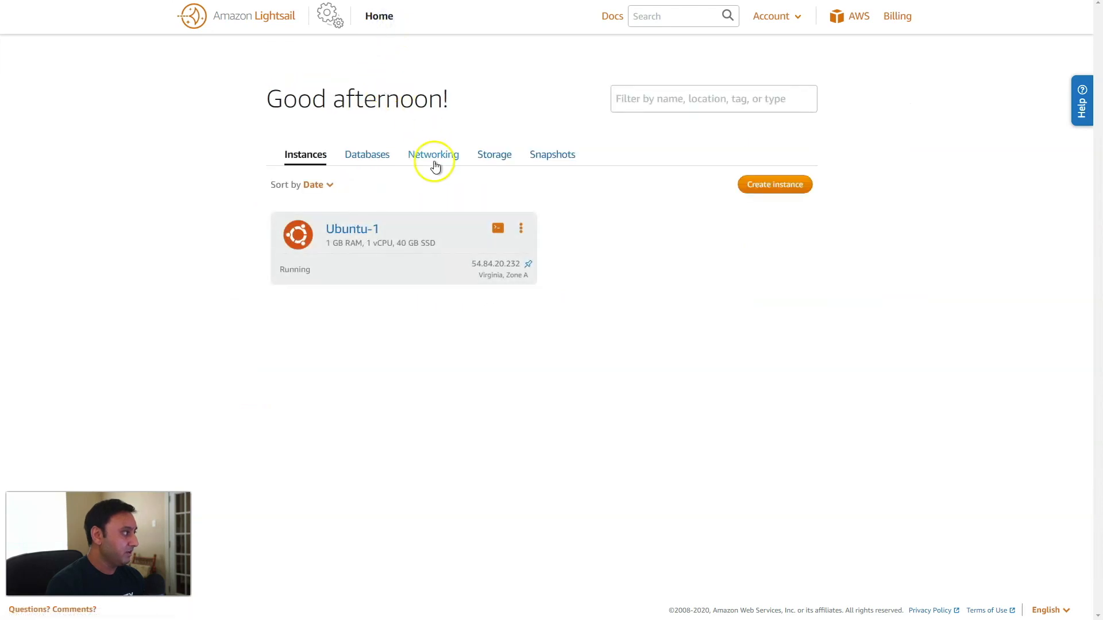
pyautogui.click(357, 232)
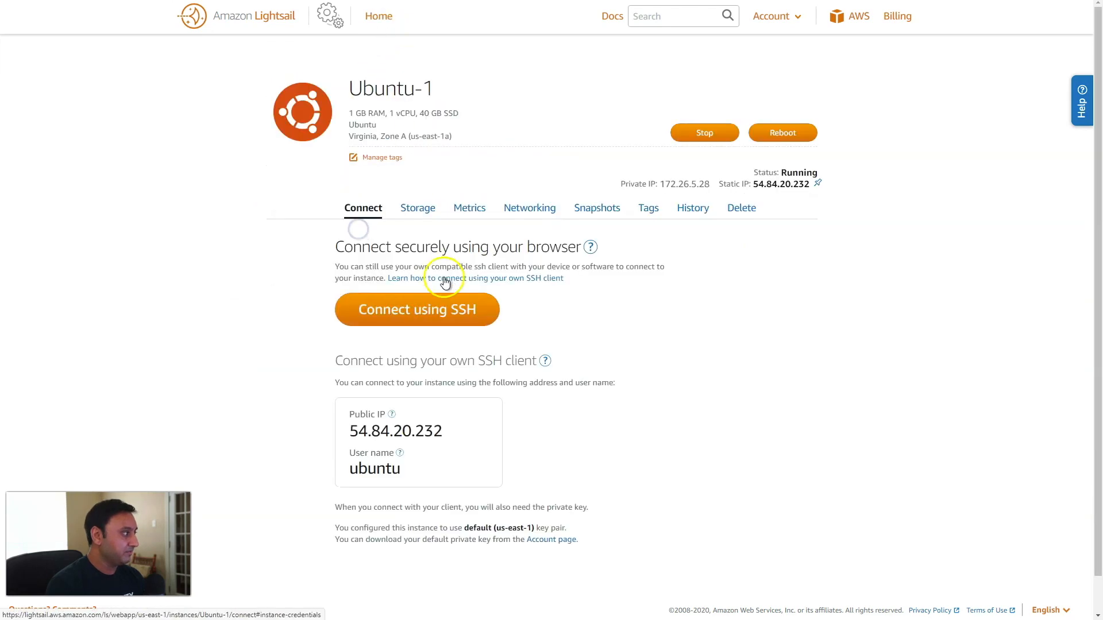
pyautogui.click(517, 217)
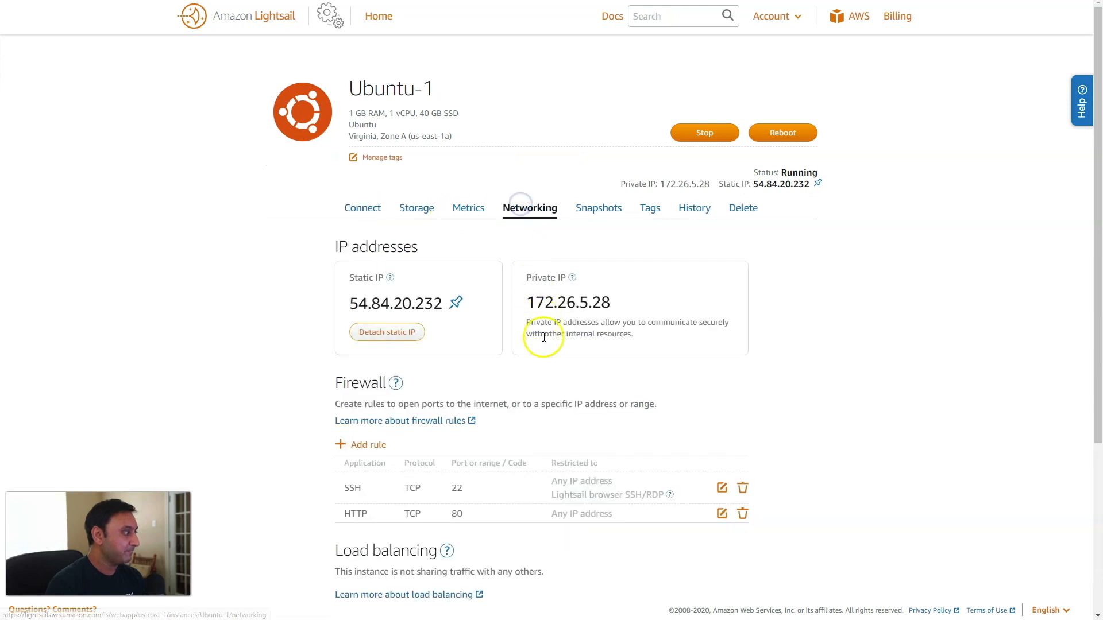
pyautogui.scroll(-4, 536, 345)
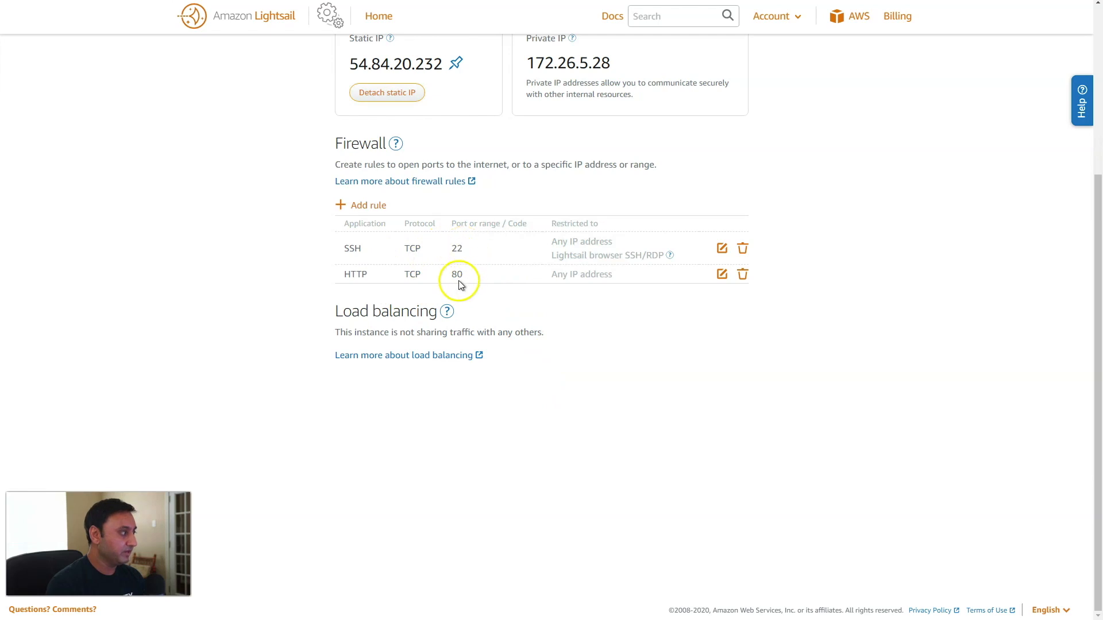
pyautogui.click(365, 204)
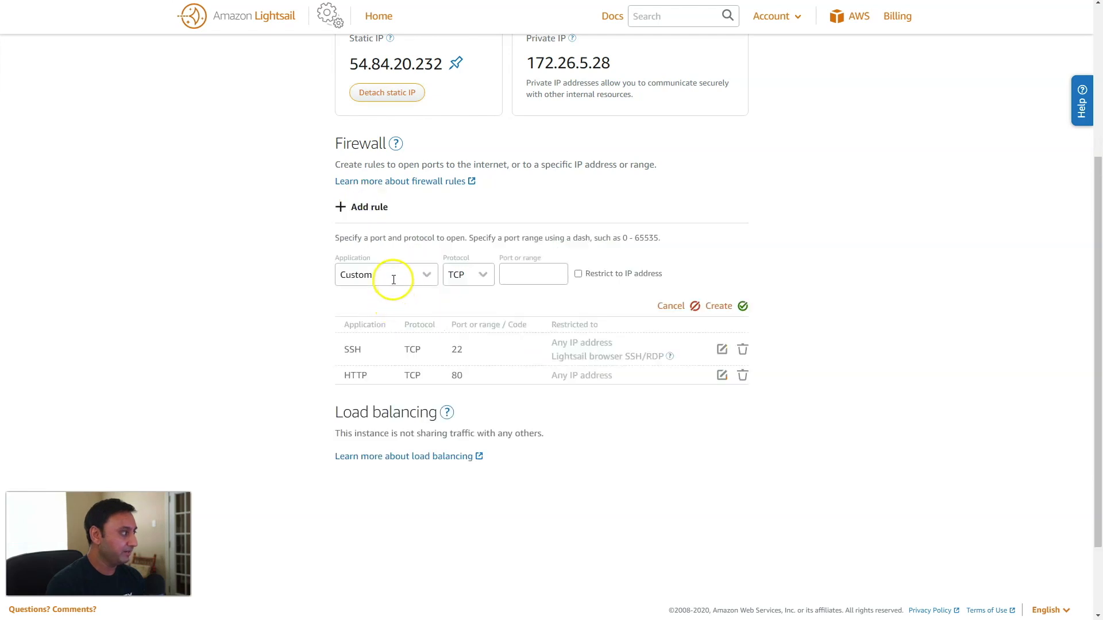
pyautogui.click(519, 278)
pyautogui.write('3000')
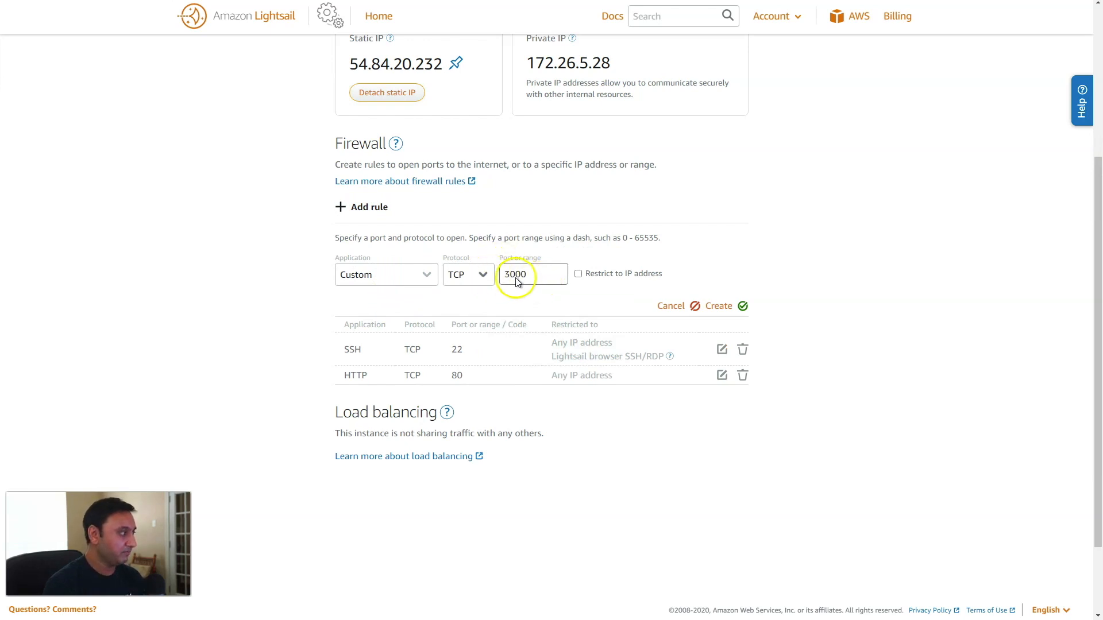
pyautogui.click(721, 306)
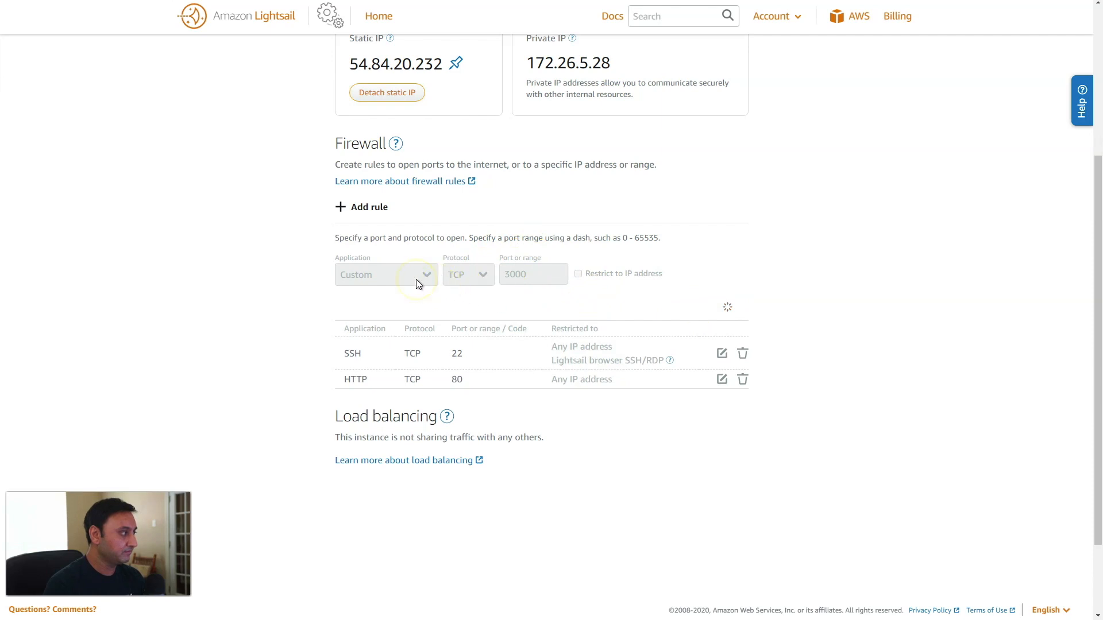
# Add an HTTPS (port 443) rule to Ubuntu-1's firewall.
pyautogui.click(374, 208)
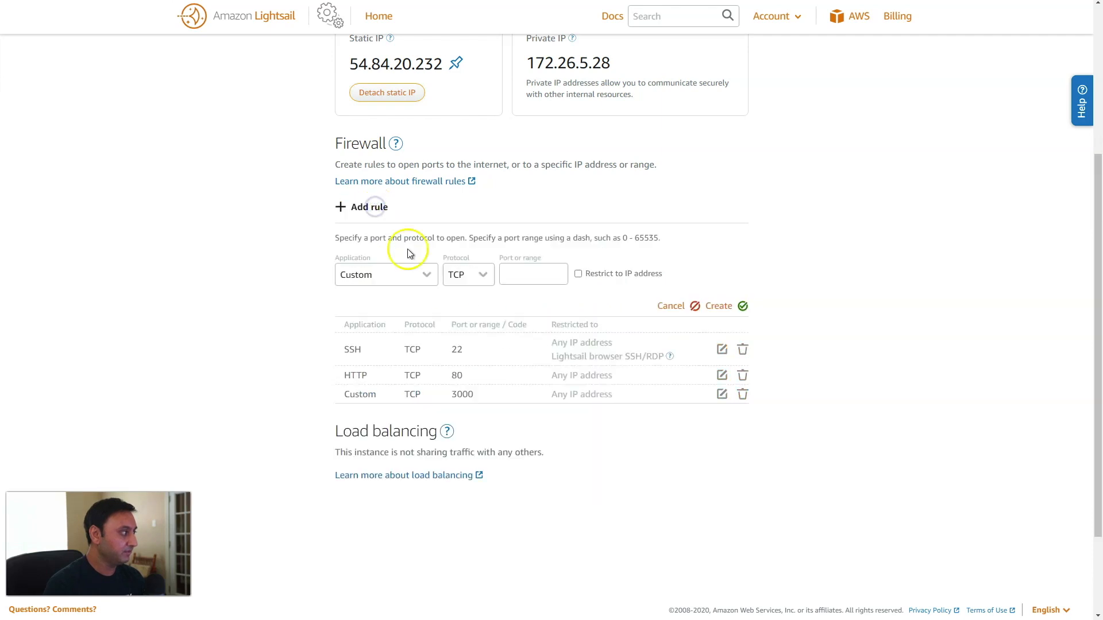
pyautogui.click(413, 274)
pyautogui.click(404, 455)
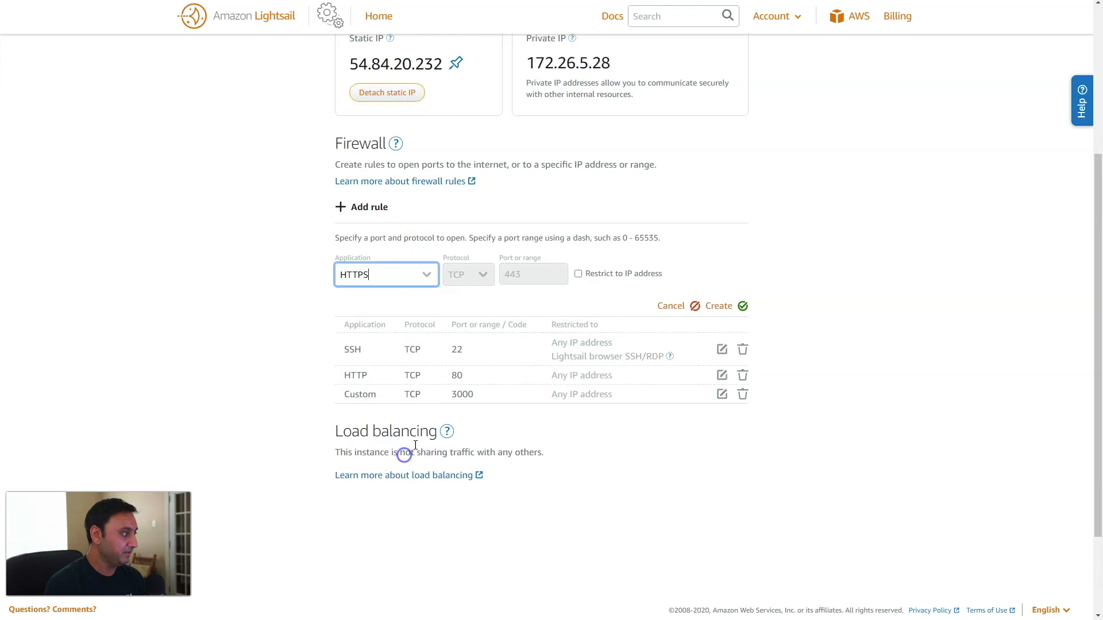
pyautogui.click(719, 305)
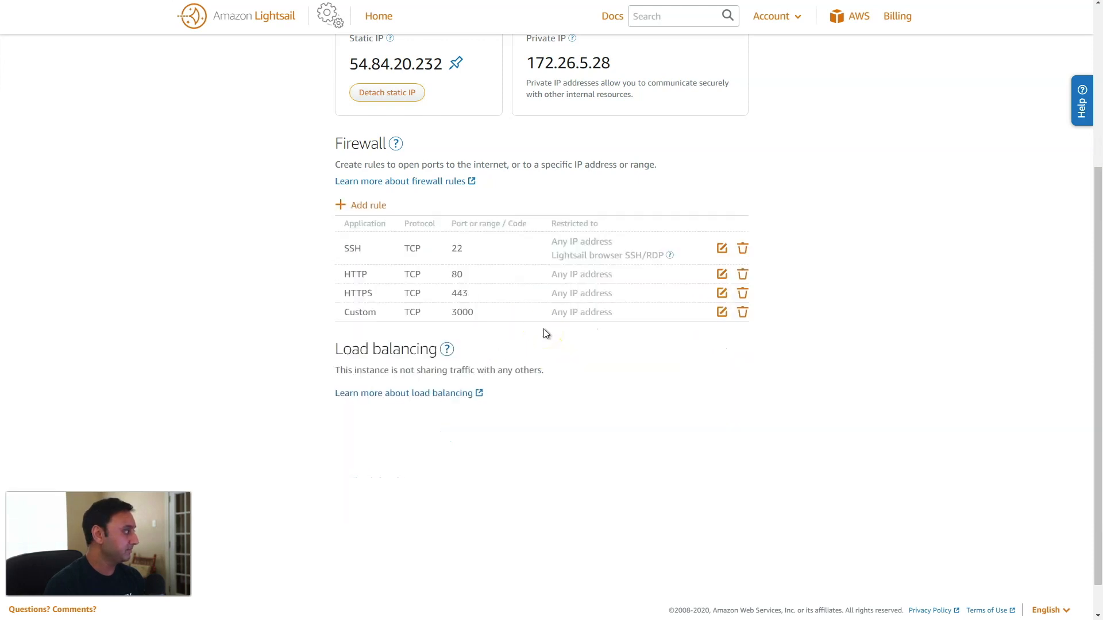
pyautogui.scroll(4, 608, 425)
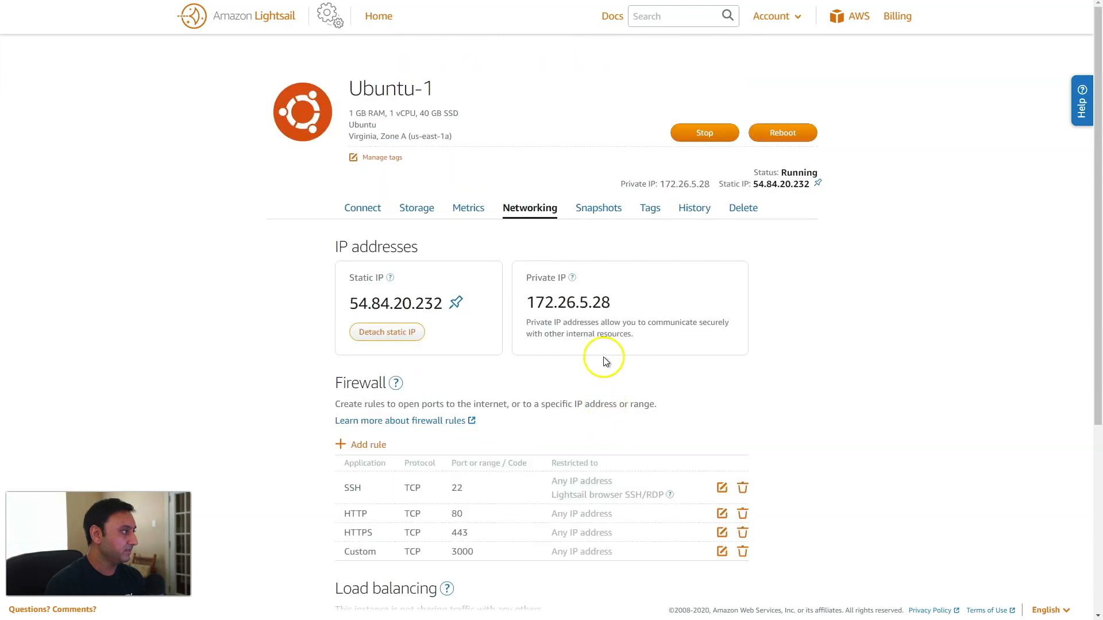
pyautogui.click(376, 211)
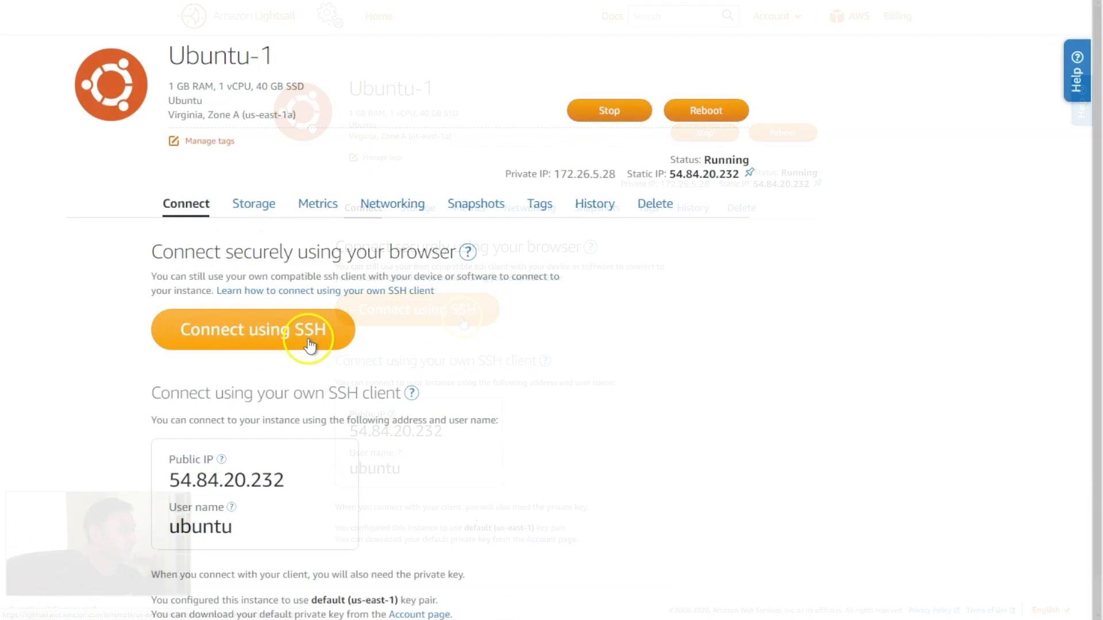
# Open a browser SSH session to Ubuntu-1, become root with sudo su, and run apt-get update.
pyautogui.click(305, 338)
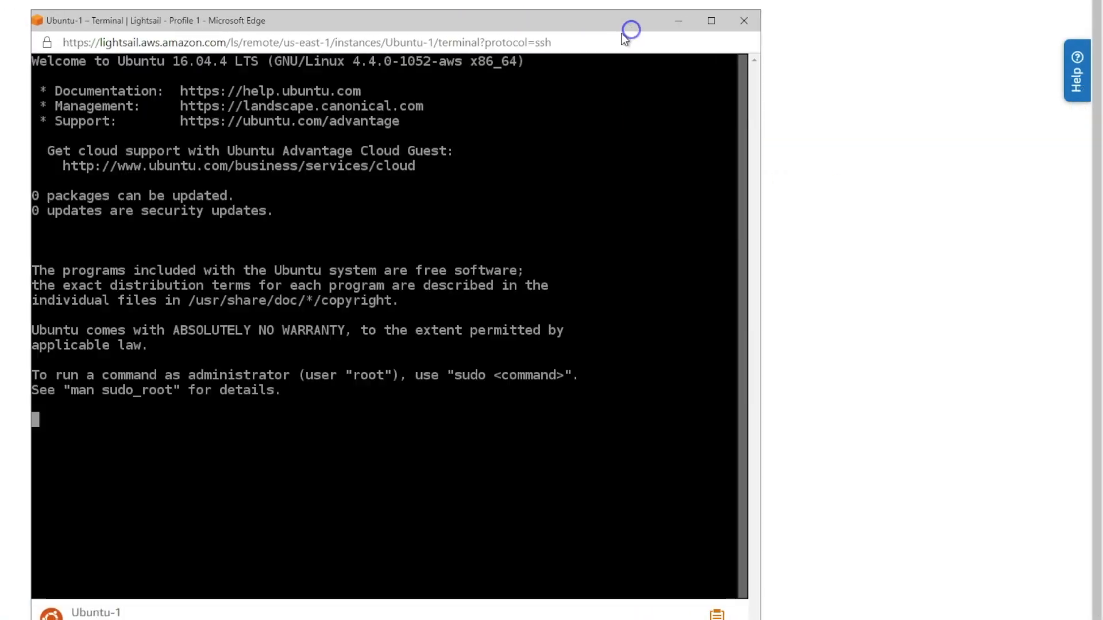
pyautogui.click(440, 327)
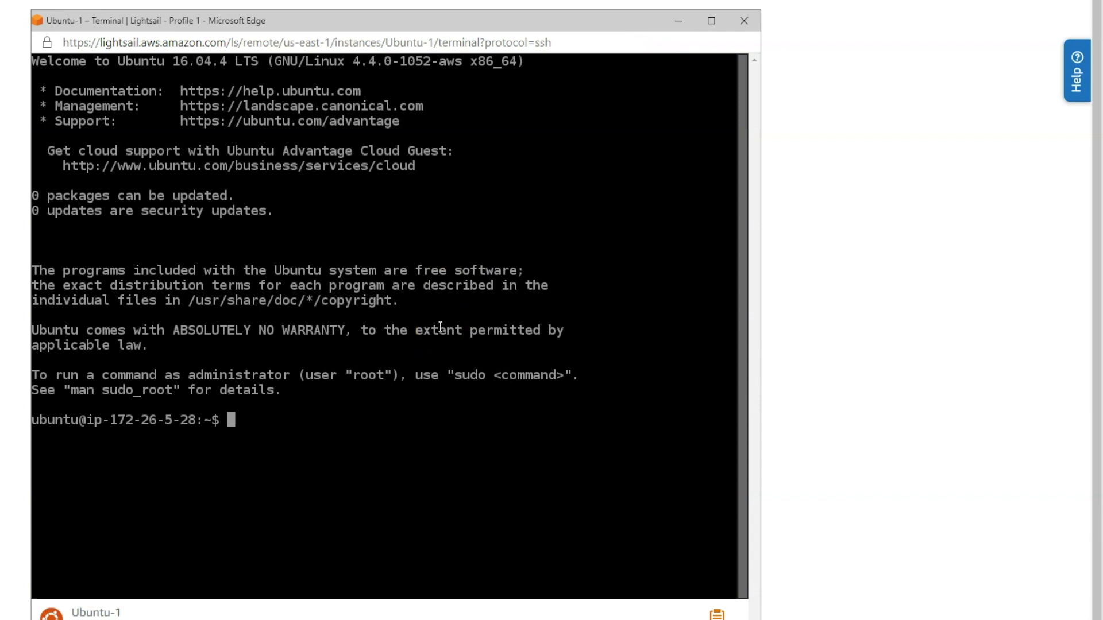
pyautogui.write('sudo su')
pyautogui.press('Return')
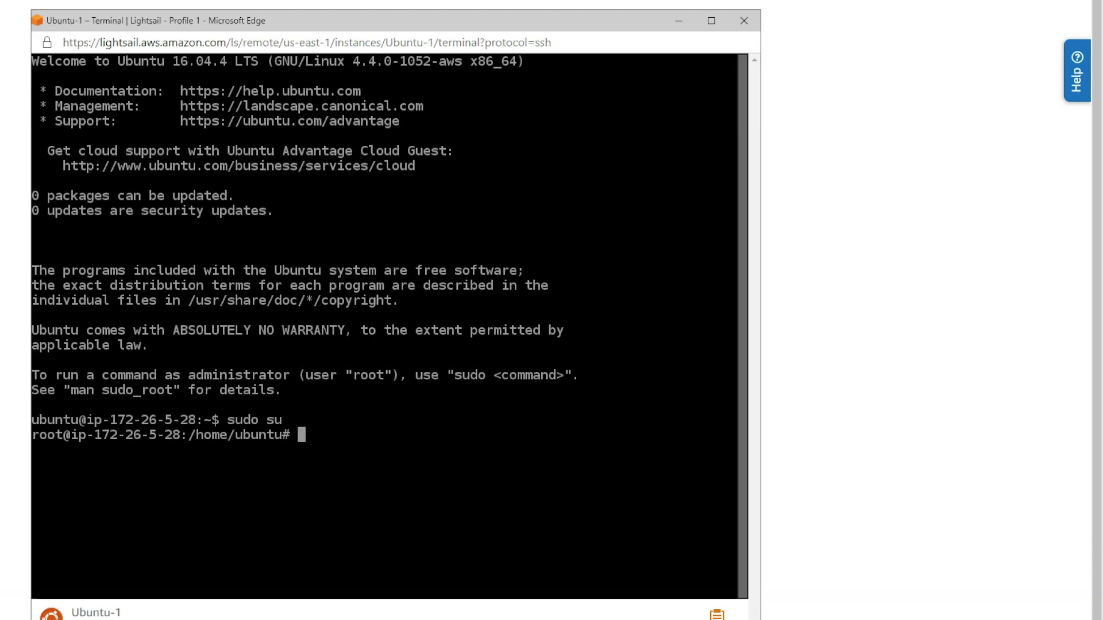
pyautogui.write('apt-get ')
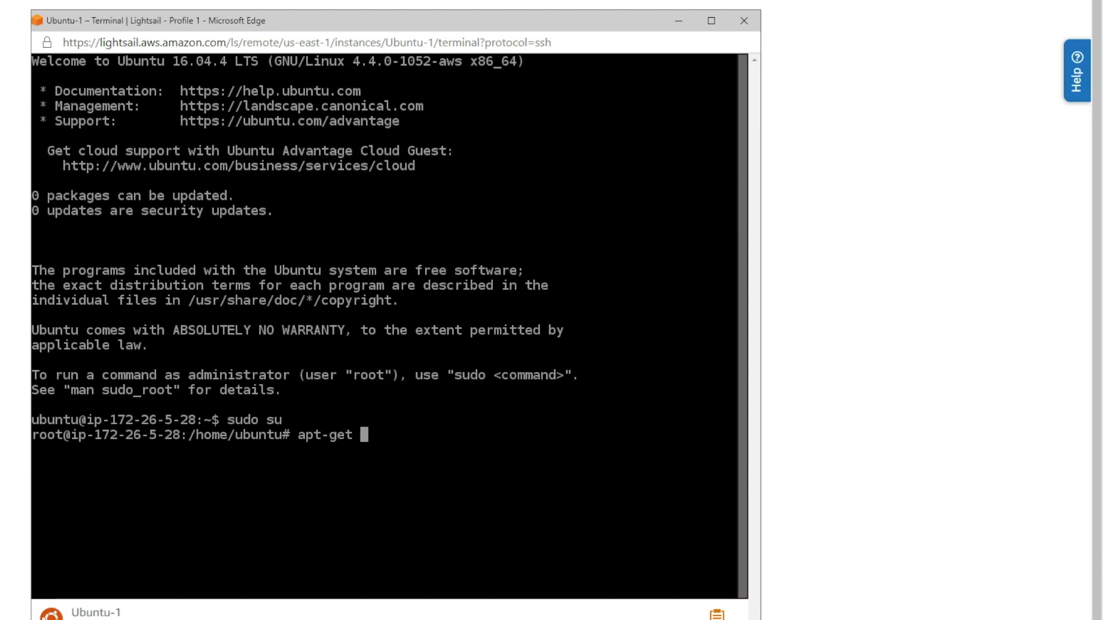
pyautogui.write('update')
pyautogui.press('Return')
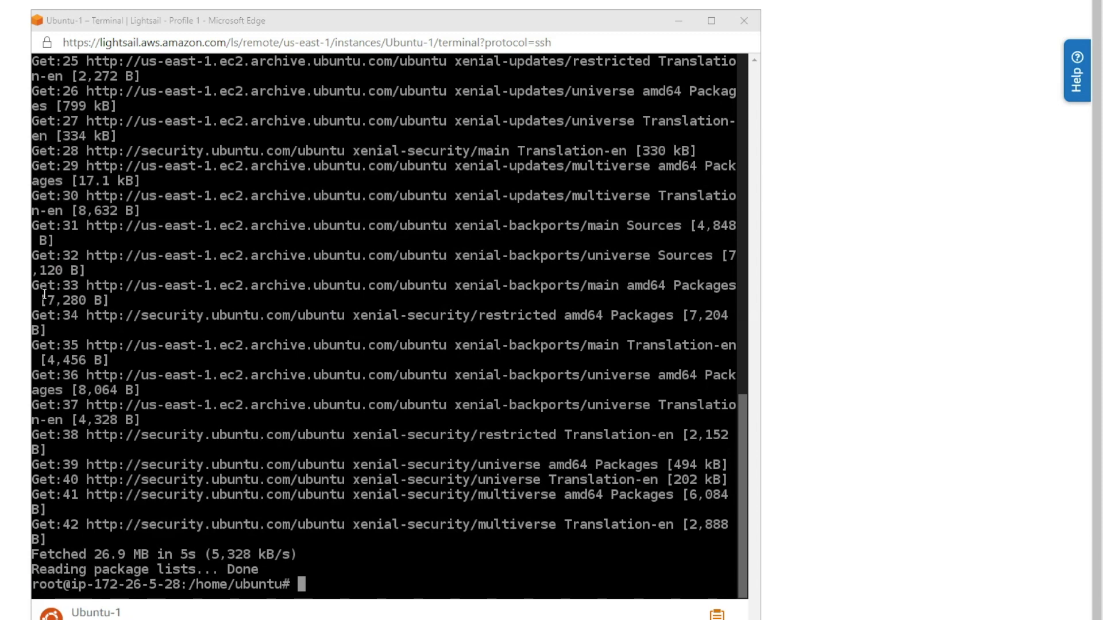
# Install curl, apt-transport-https, ca-certificates and software-properties-common with the pasted apt-get command.
pyautogui.rightClick(413, 567)
pyautogui.click(454, 423)
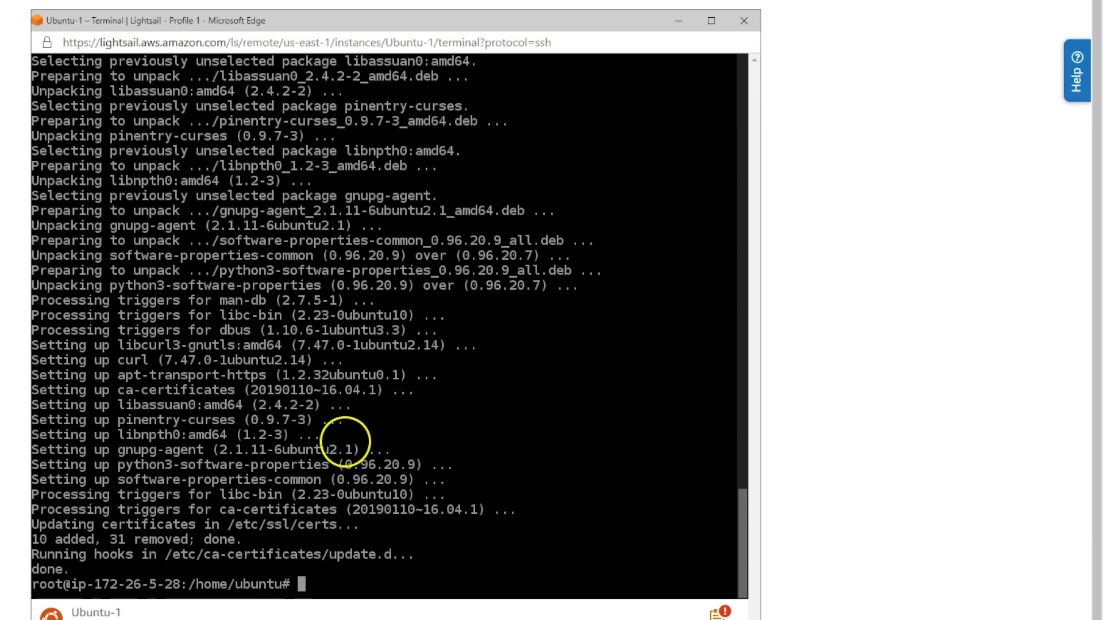
pyautogui.hotkey('alt', 'Tab')
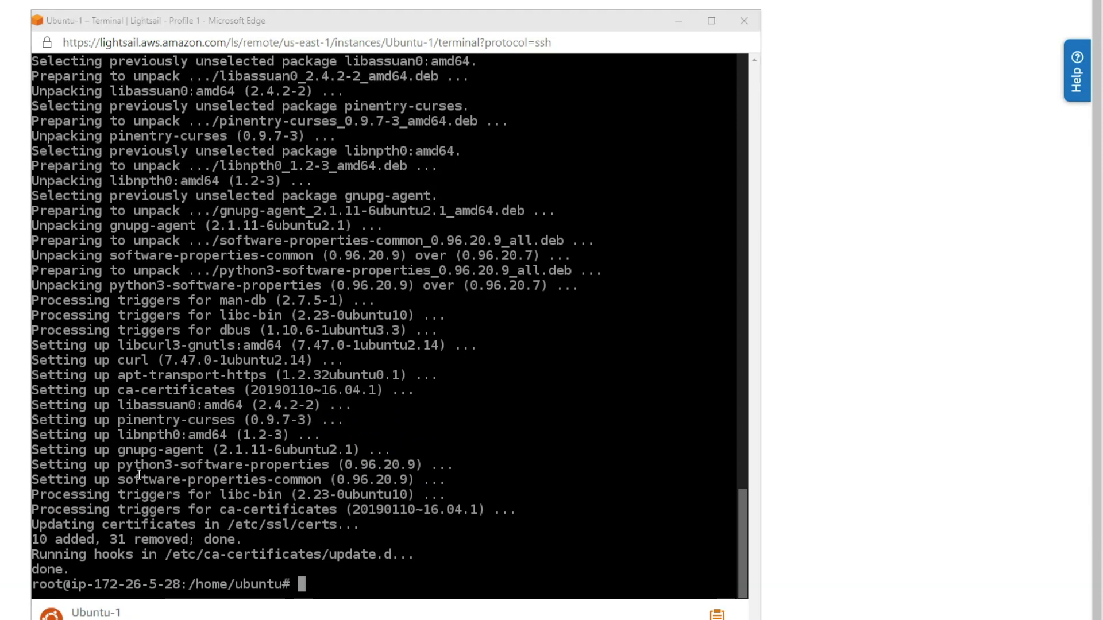
# Add Docker's GPG key with curl and verify its fingerprint 0EBFCD88.
pyautogui.click(1046, 343)
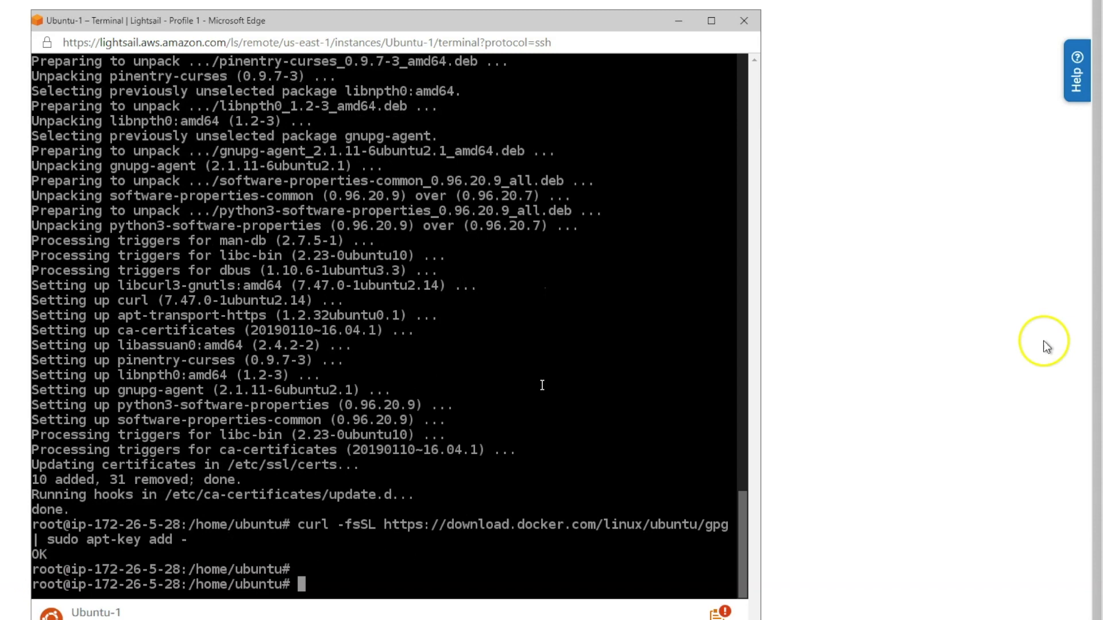
pyautogui.click(382, 447)
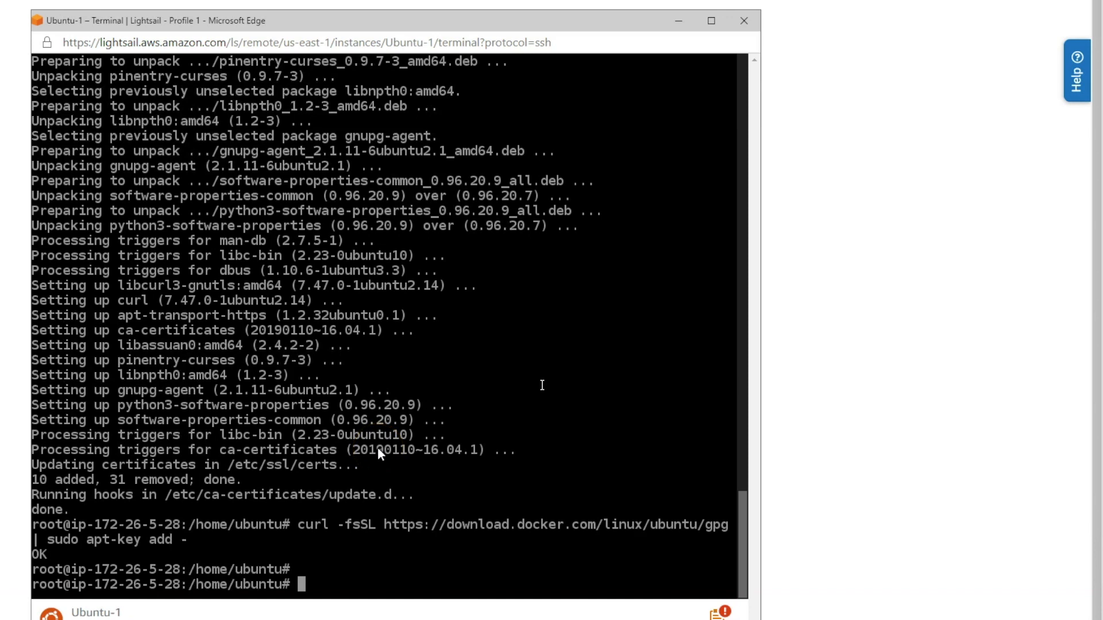
pyautogui.click(292, 447)
pyautogui.hotkey('alt', 'Tab')
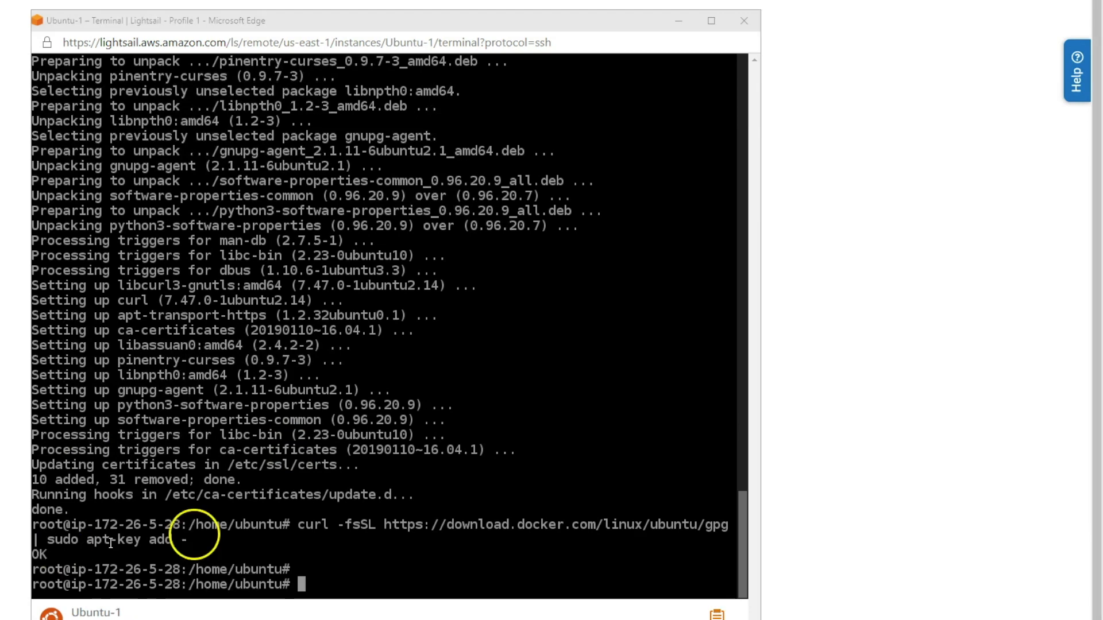
pyautogui.rightClick(389, 557)
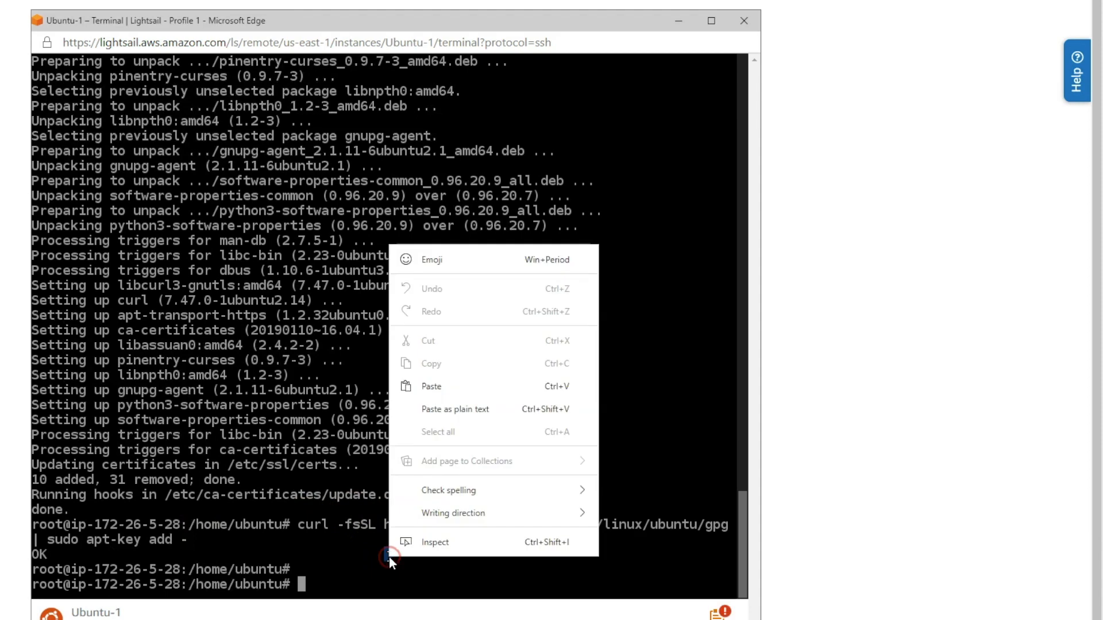
pyautogui.click(435, 415)
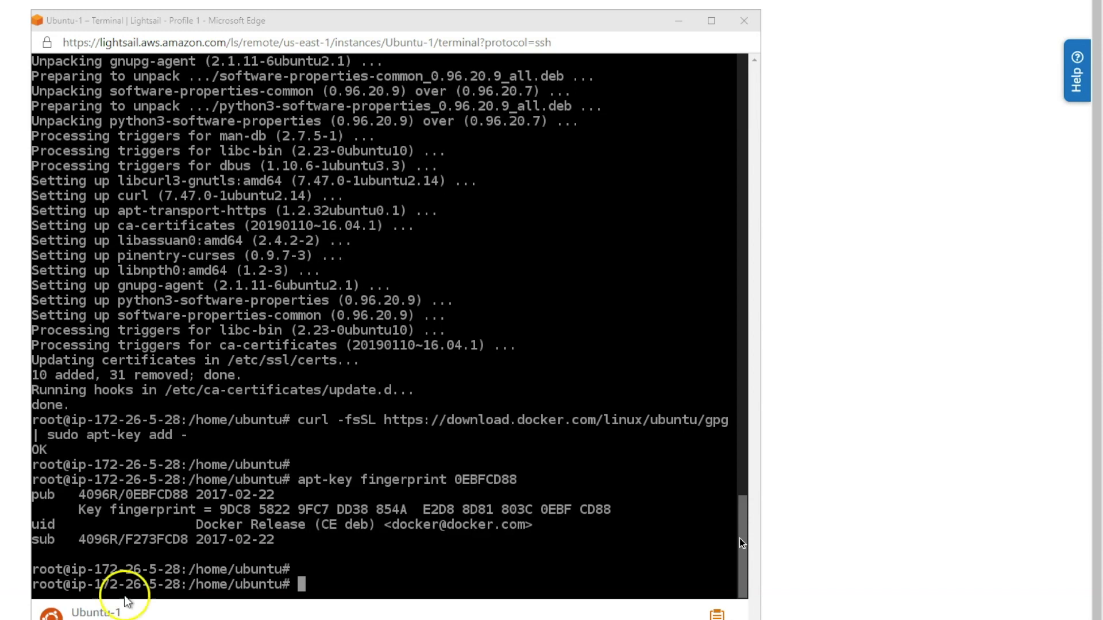
# Add Docker's stable apt repository and run apt-get update.
pyautogui.rightClick(415, 563)
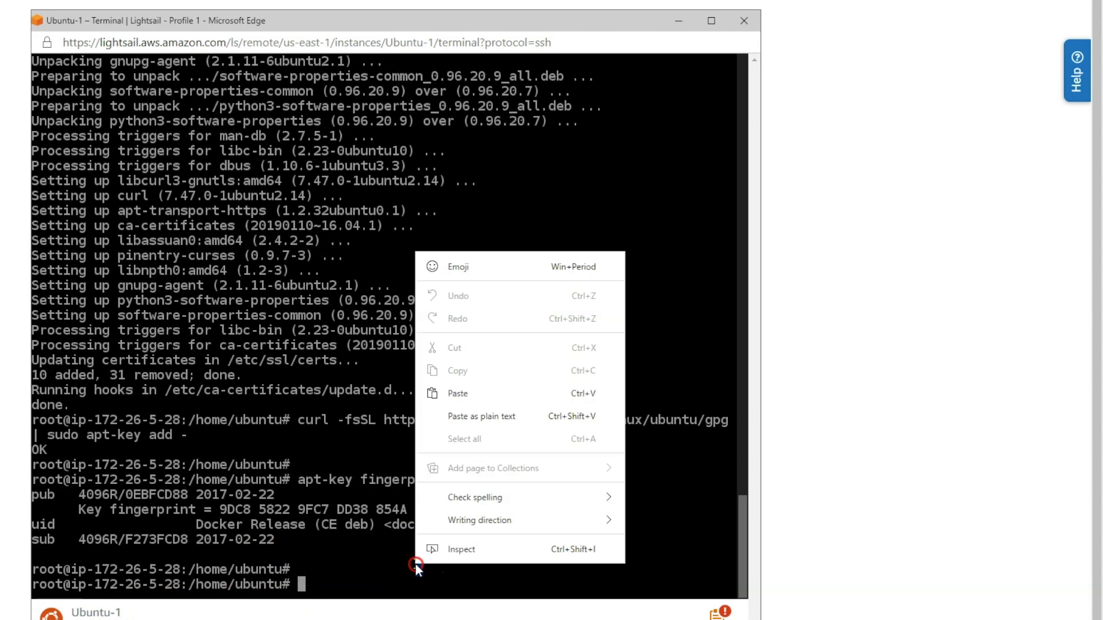
pyautogui.click(452, 418)
pyautogui.press('Return')
pyautogui.press('Return')
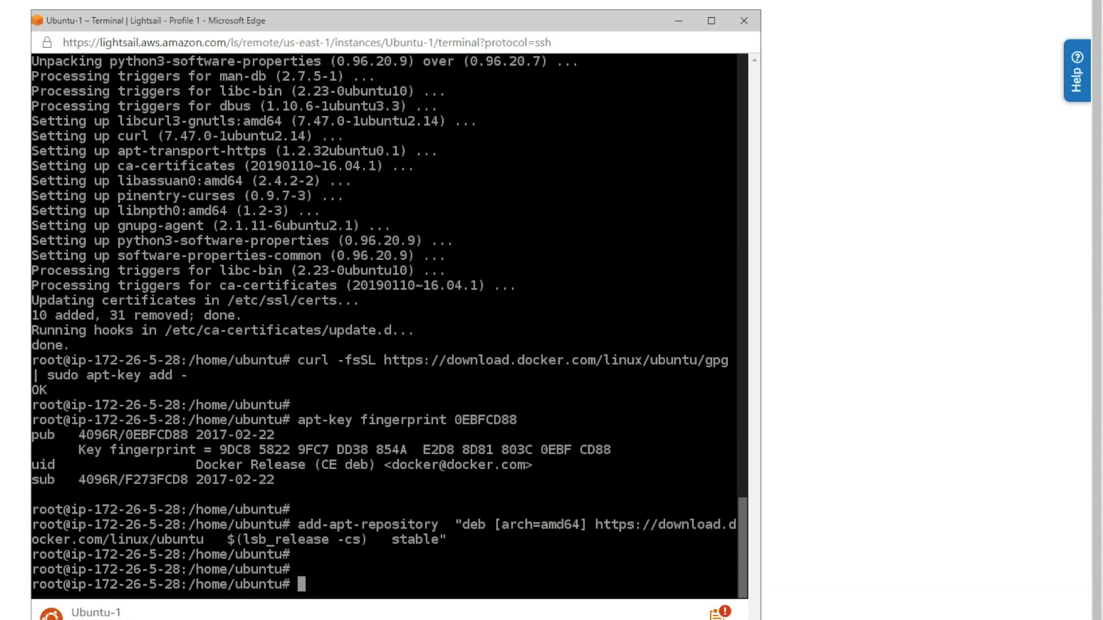
pyautogui.click(237, 571)
pyautogui.write('apt')
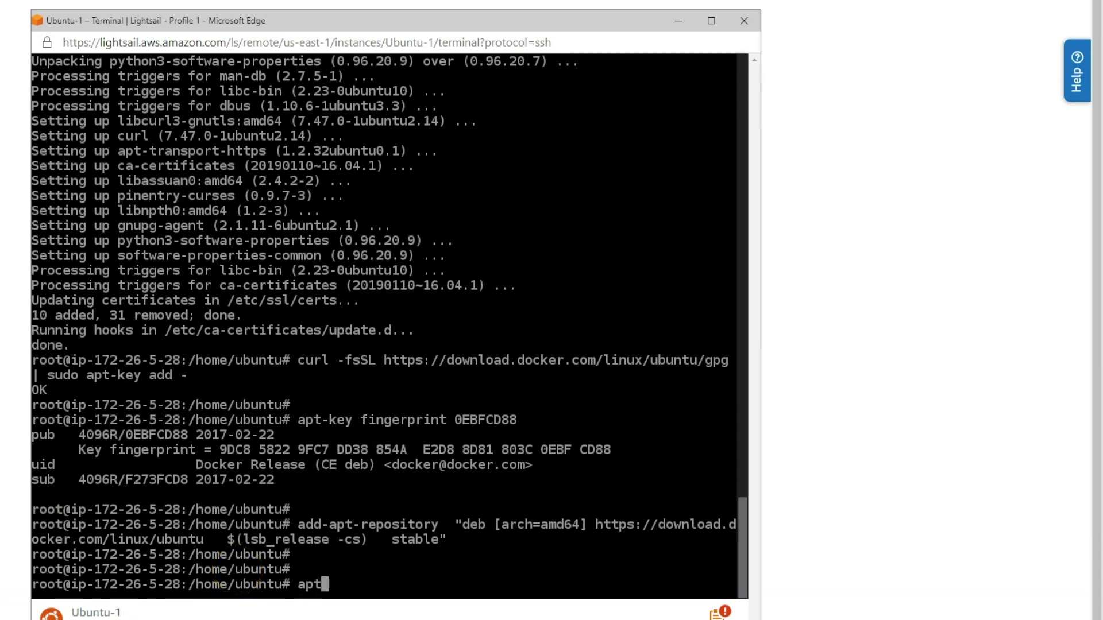
pyautogui.write('-get update')
pyautogui.press('Return')
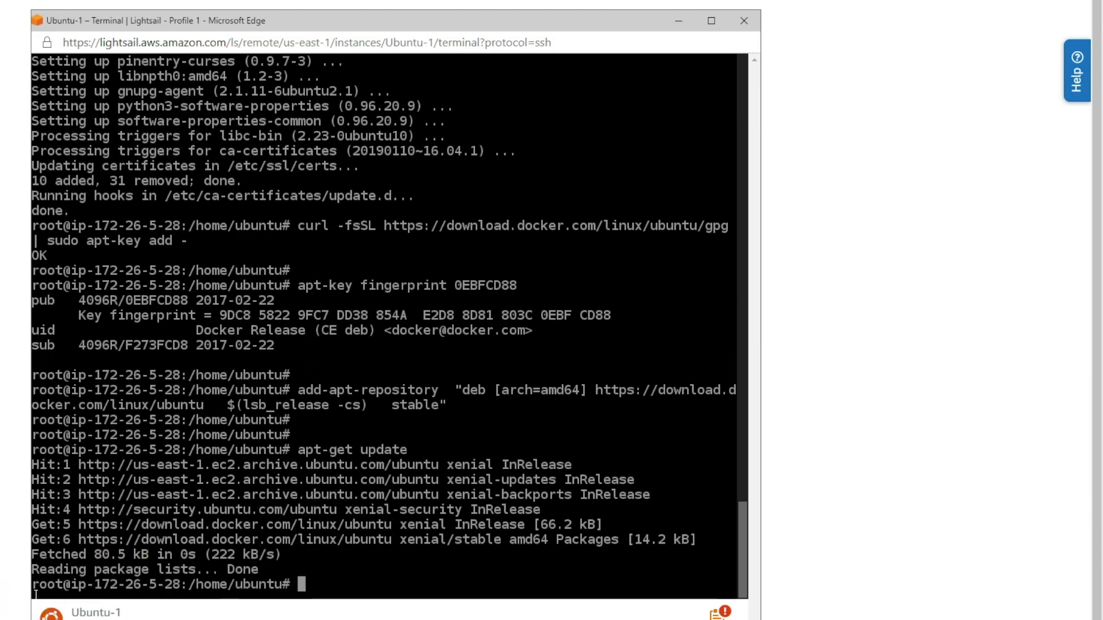
pyautogui.hotkey('alt', 'Tab')
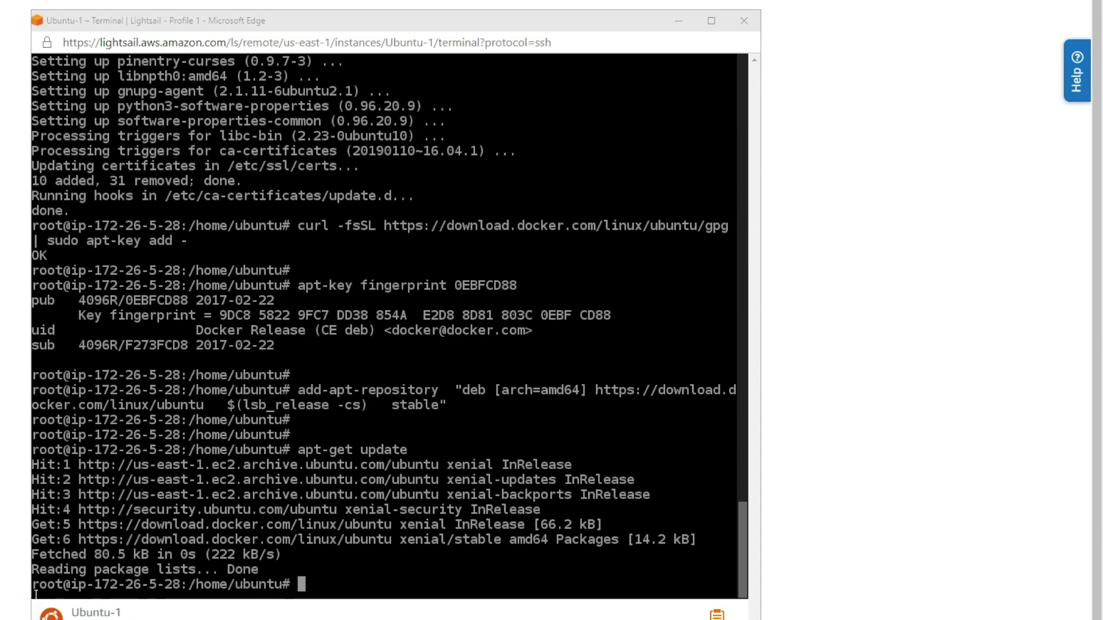
# Install docker-ce, docker-ce-cli and containerd.io, confirming with y.
pyautogui.click(320, 587)
pyautogui.rightClick(322, 585)
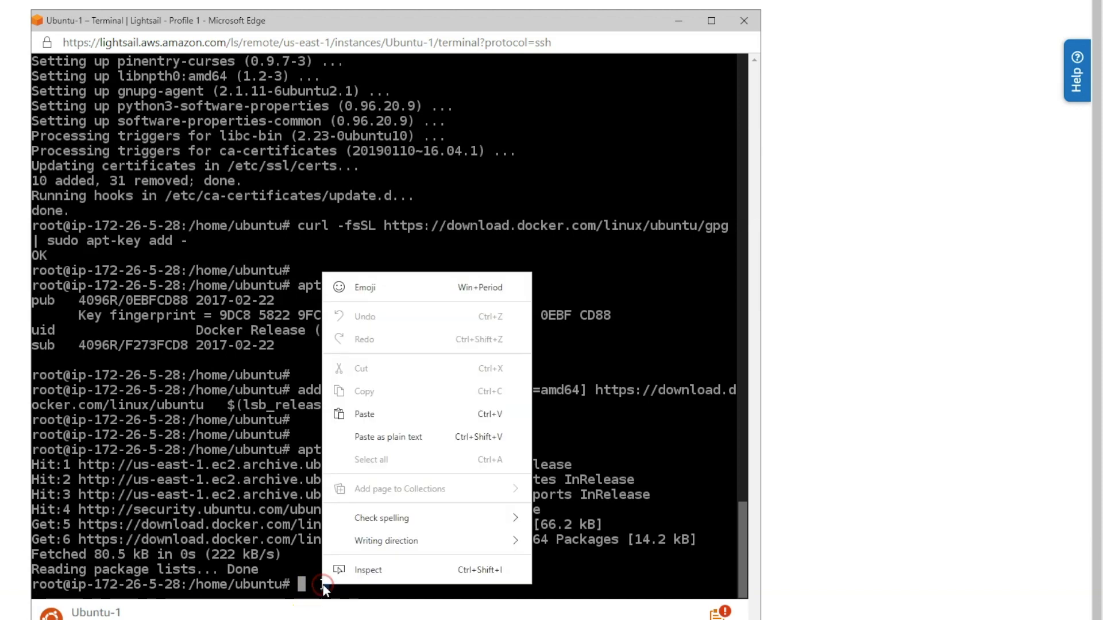
pyautogui.click(382, 438)
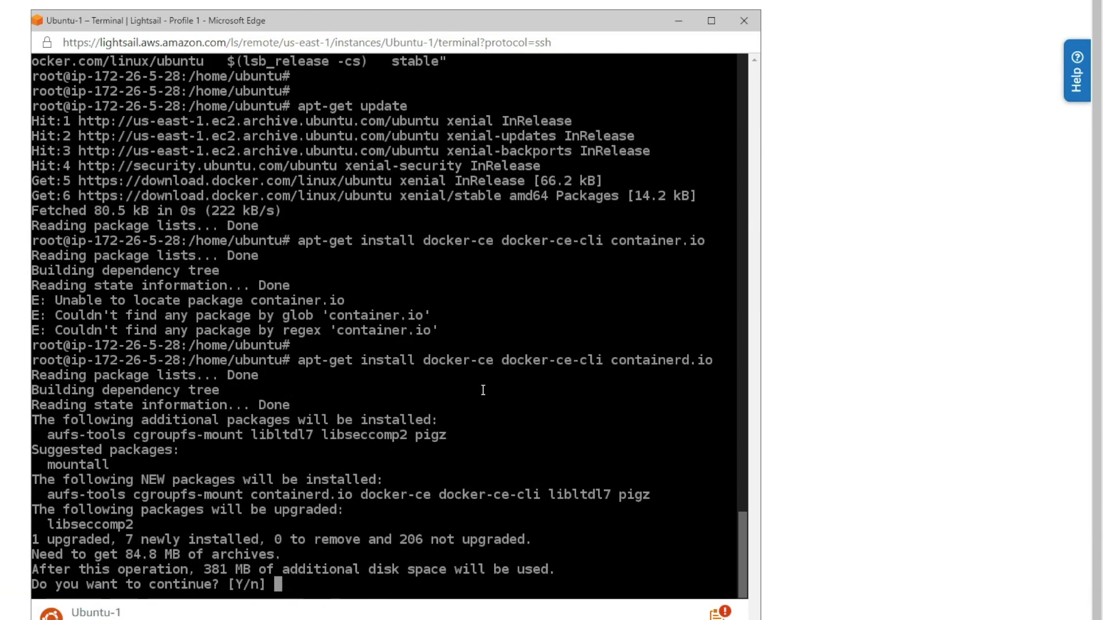
pyautogui.write('y')
pyautogui.press('Return')
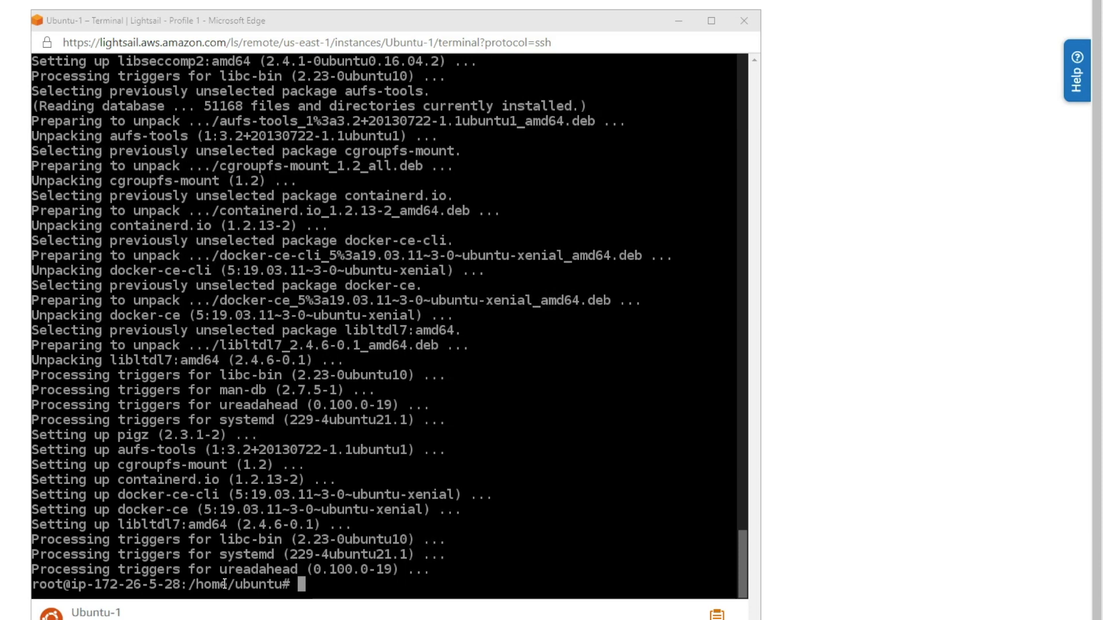
# Run docker run hello-world to confirm Docker prints "Hello from Docker!".
pyautogui.click(473, 534)
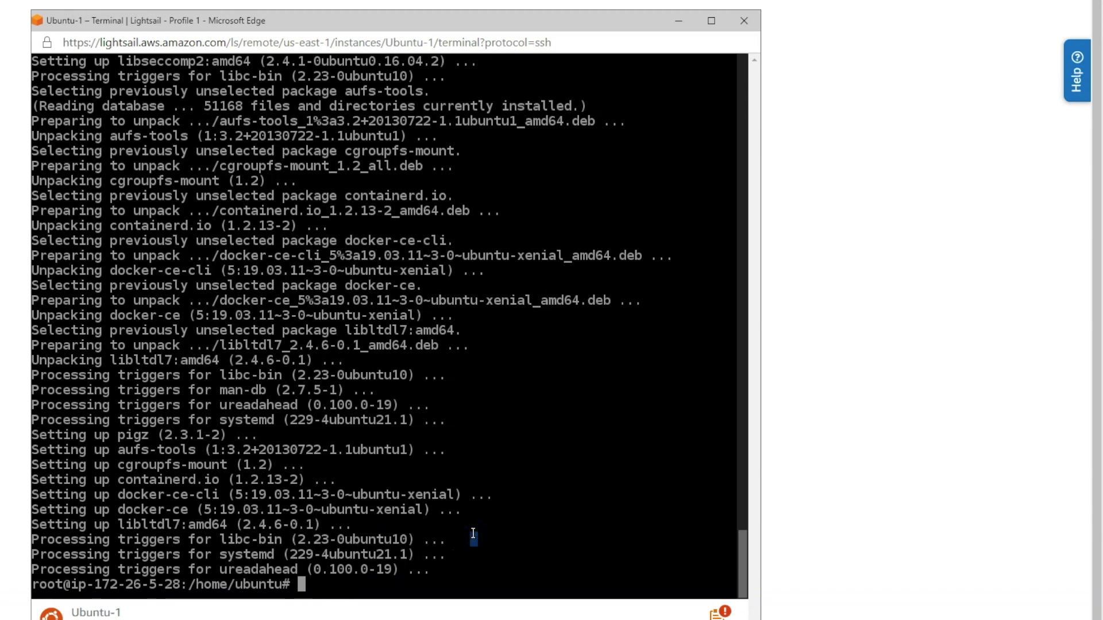
pyautogui.rightClick(473, 534)
pyautogui.click(516, 385)
pyautogui.press('Return')
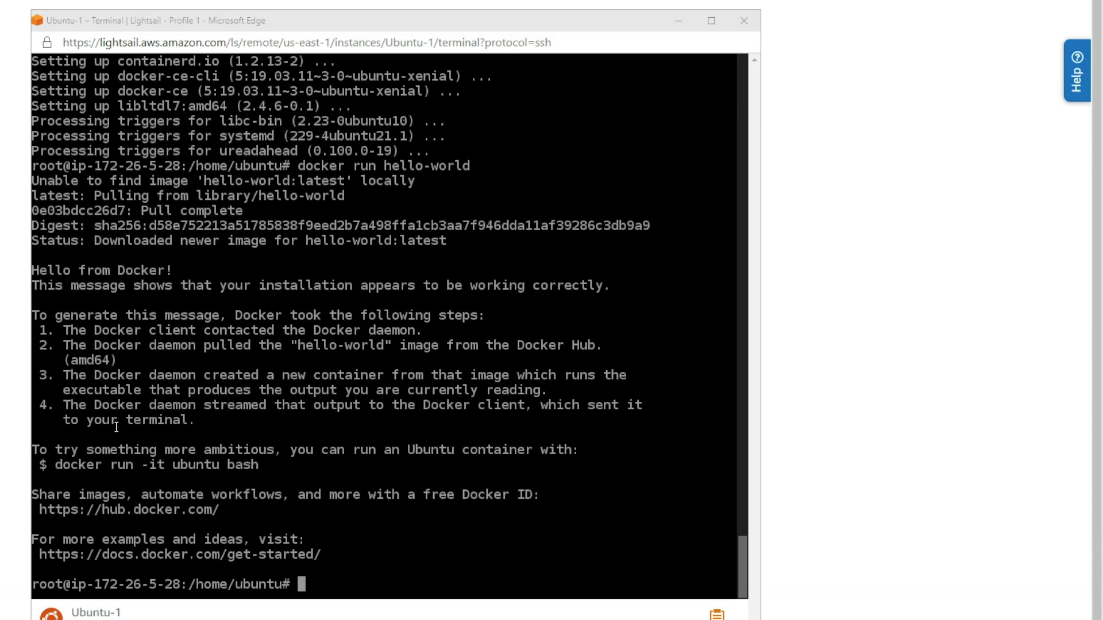
# Allow CapRover's ports with ufw and start the CapRover container with docker run.
pyautogui.rightClick(456, 525)
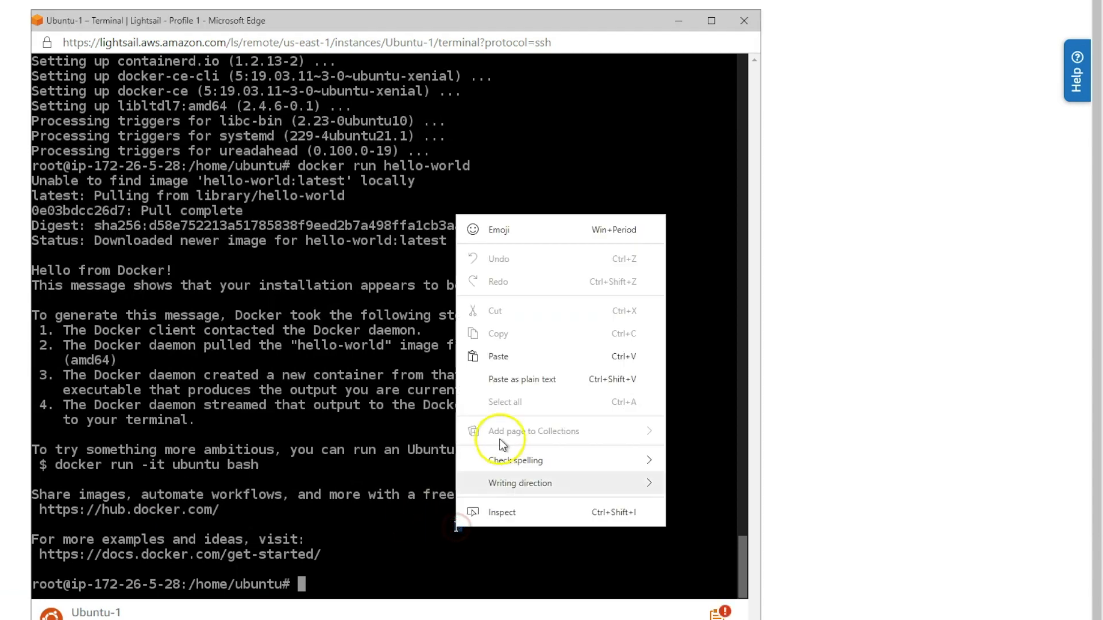
pyautogui.click(493, 380)
pyautogui.click(450, 395)
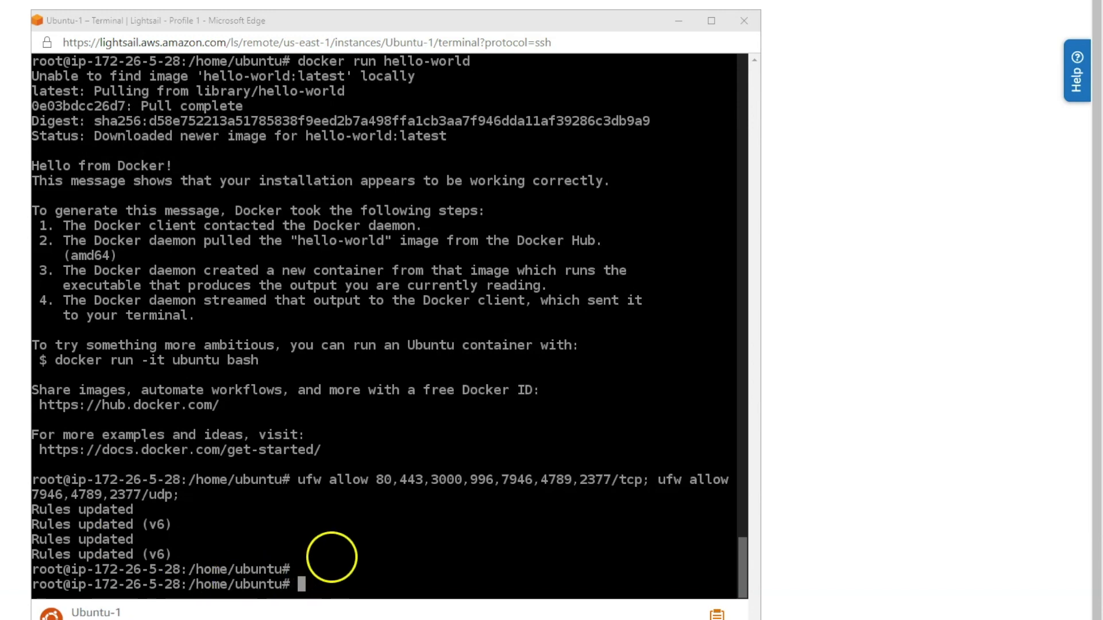
pyautogui.rightClick(382, 554)
pyautogui.click(431, 408)
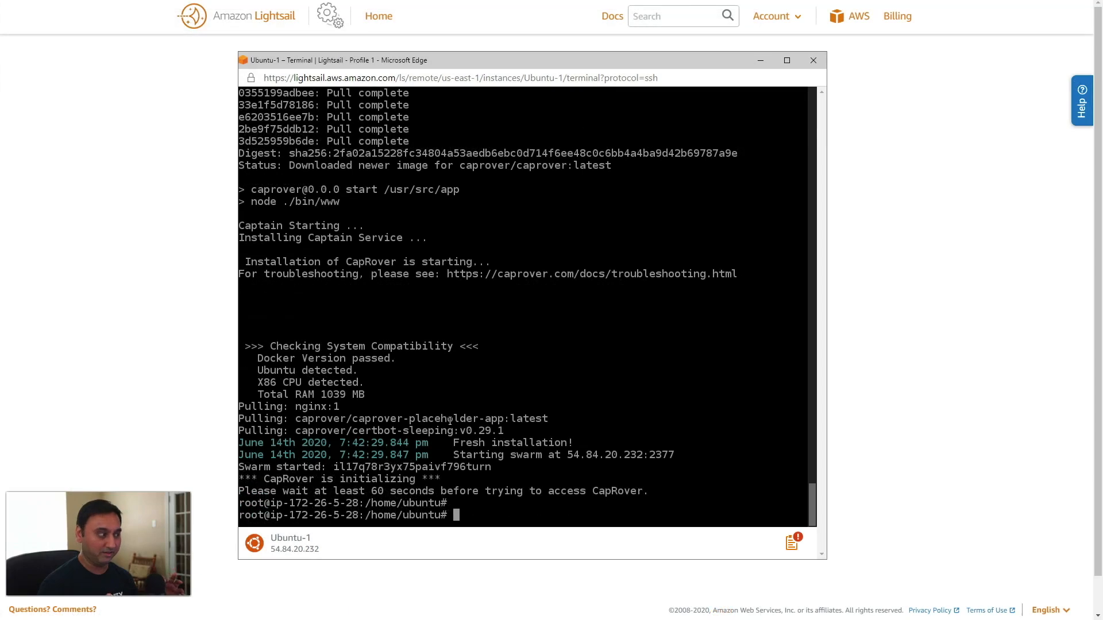
# Install the CapRover CLI via npm install -g caprover in PowerShell, then enter caprover serversetup.
pyautogui.moveTo(119, 80); pyautogui.dragTo(983, 172)
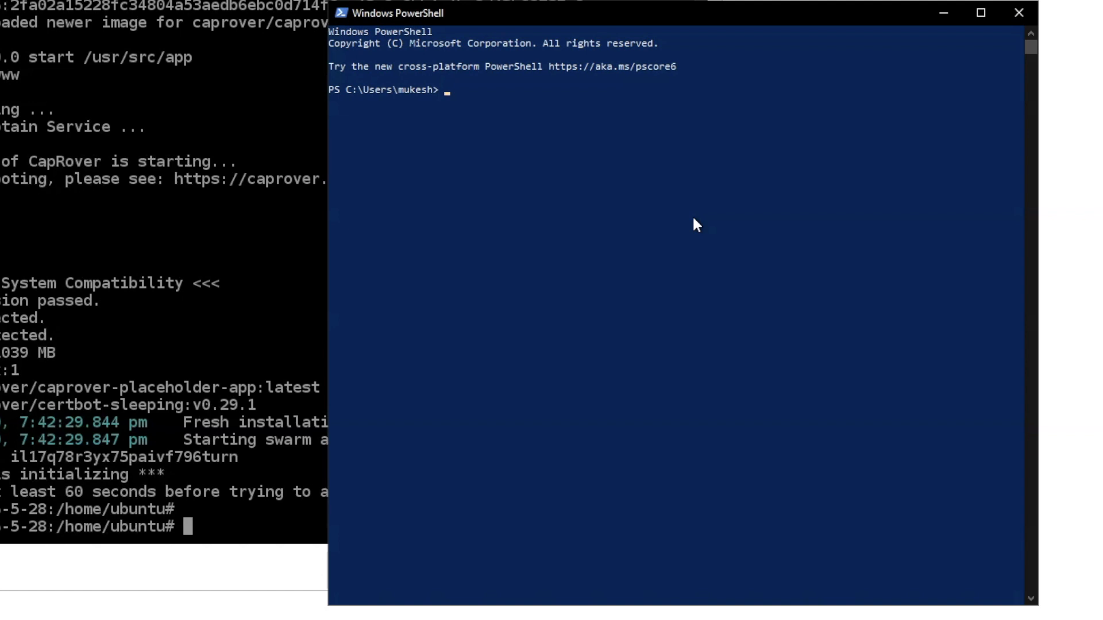
pyautogui.click(693, 219)
pyautogui.write('npm install -g caprover')
pyautogui.press('Return')
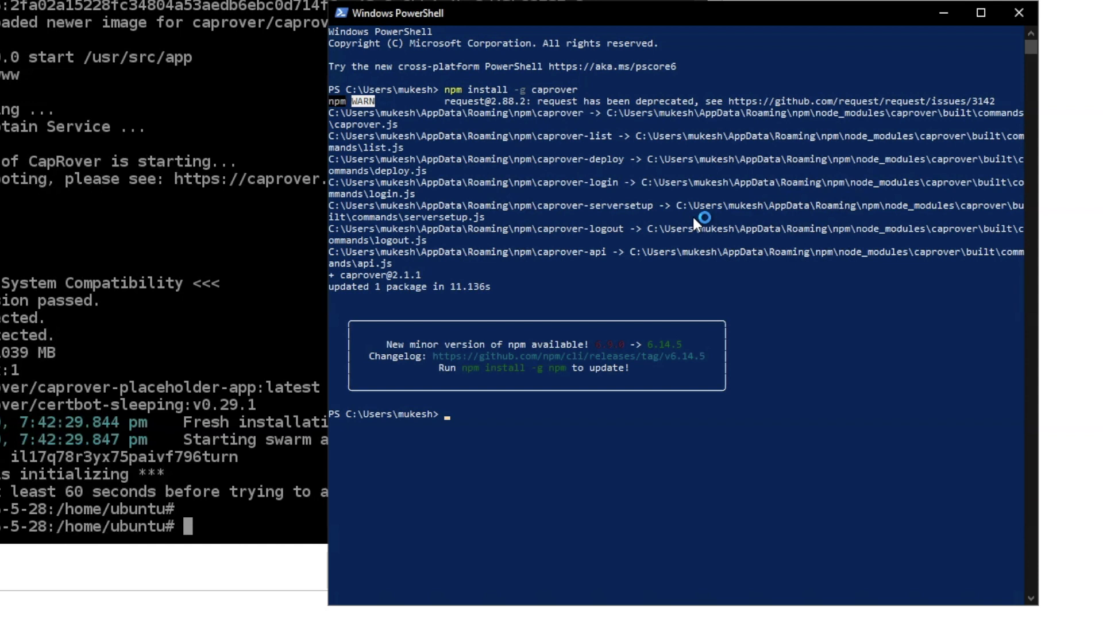
pyautogui.write('caprover serversetup')
# Start caprover serversetup and confirm the CapRover container is already running.
pyautogui.press('Return')
pyautogui.write('y')
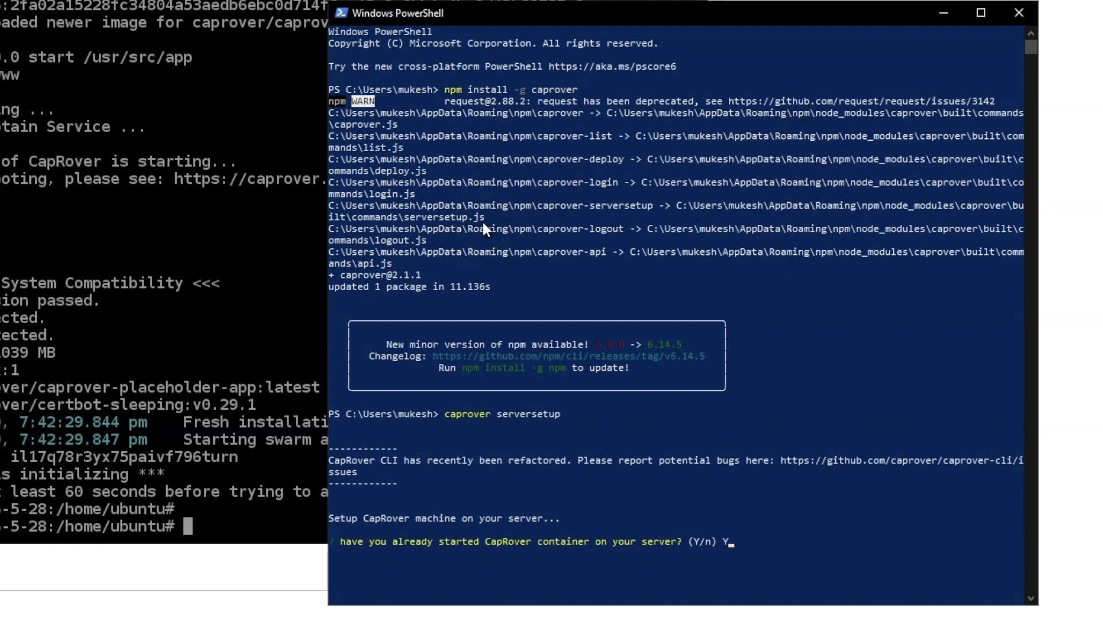
pyautogui.press('Return')
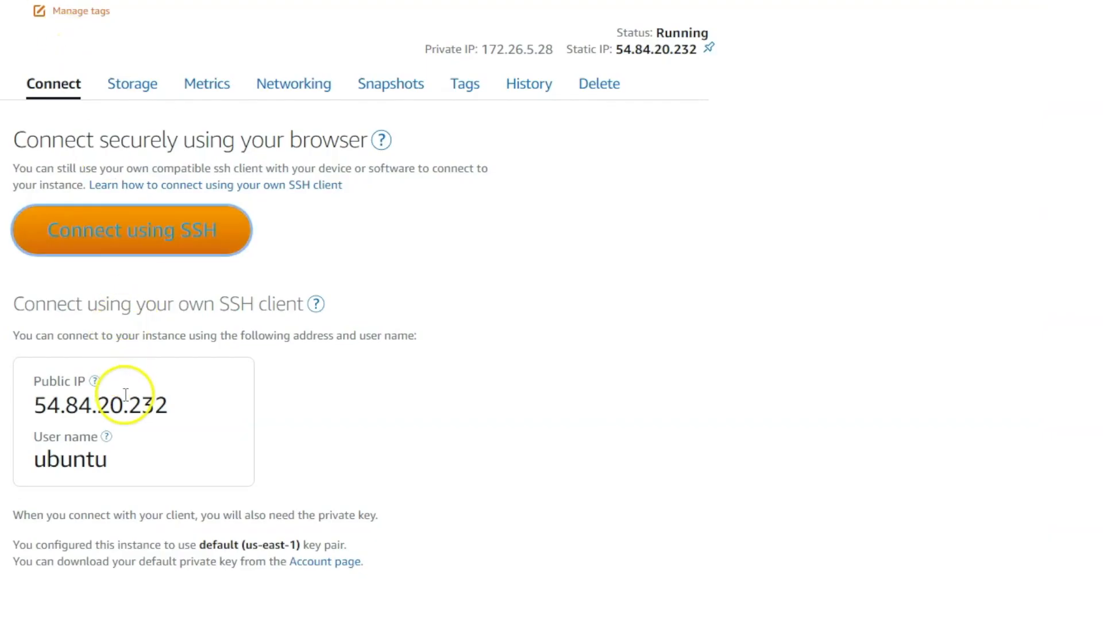
# Copy the Lightsail public IP 54.84.20.232 and enter it at the server IP prompt.
pyautogui.doubleClick(125, 393)
pyautogui.rightClick(126, 395)
pyautogui.click(165, 408)
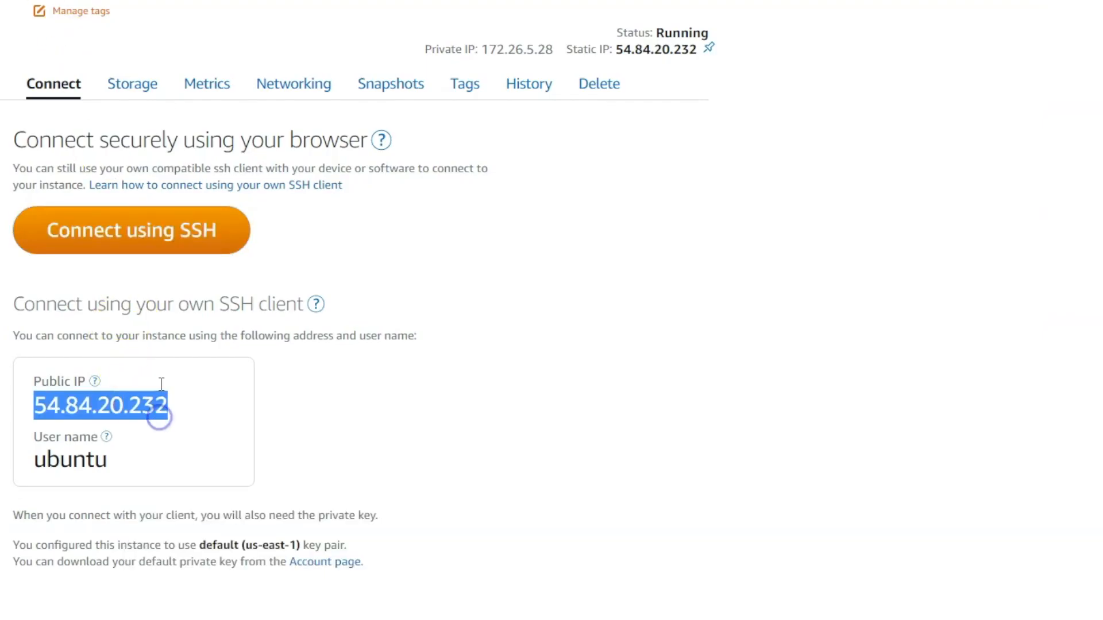
pyautogui.hotkey('alt', 'Tab')
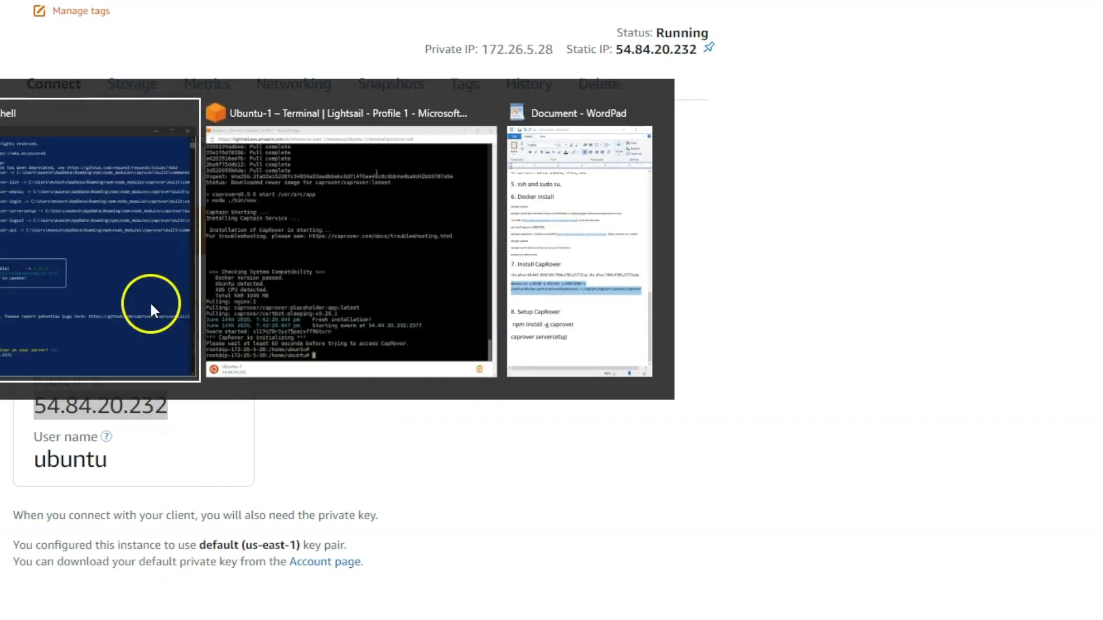
pyautogui.rightClick(626, 557)
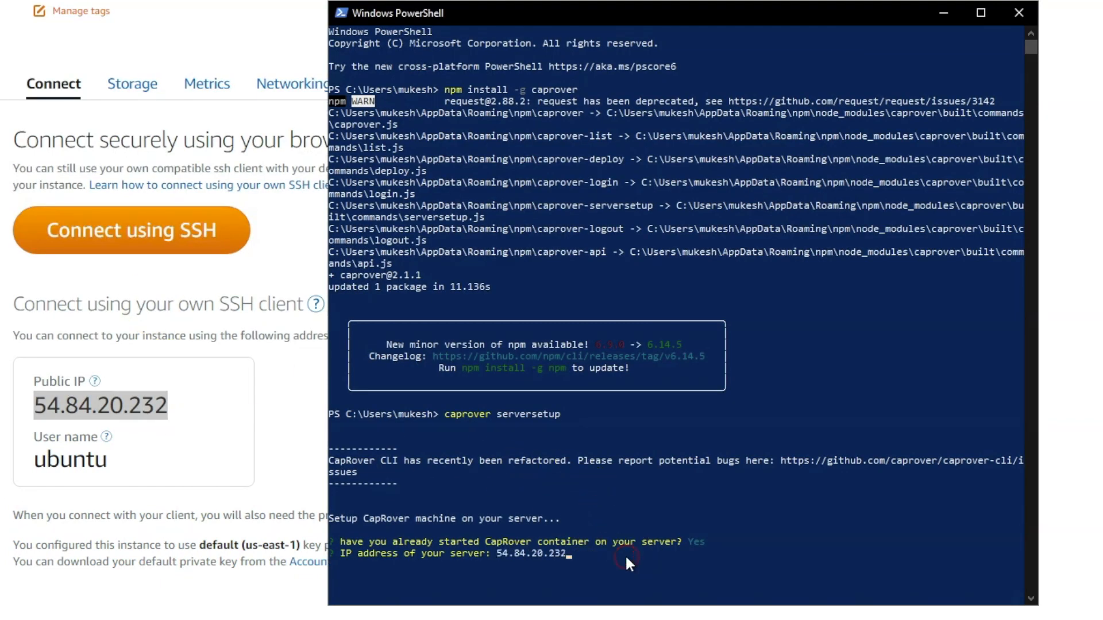
pyautogui.press('Return')
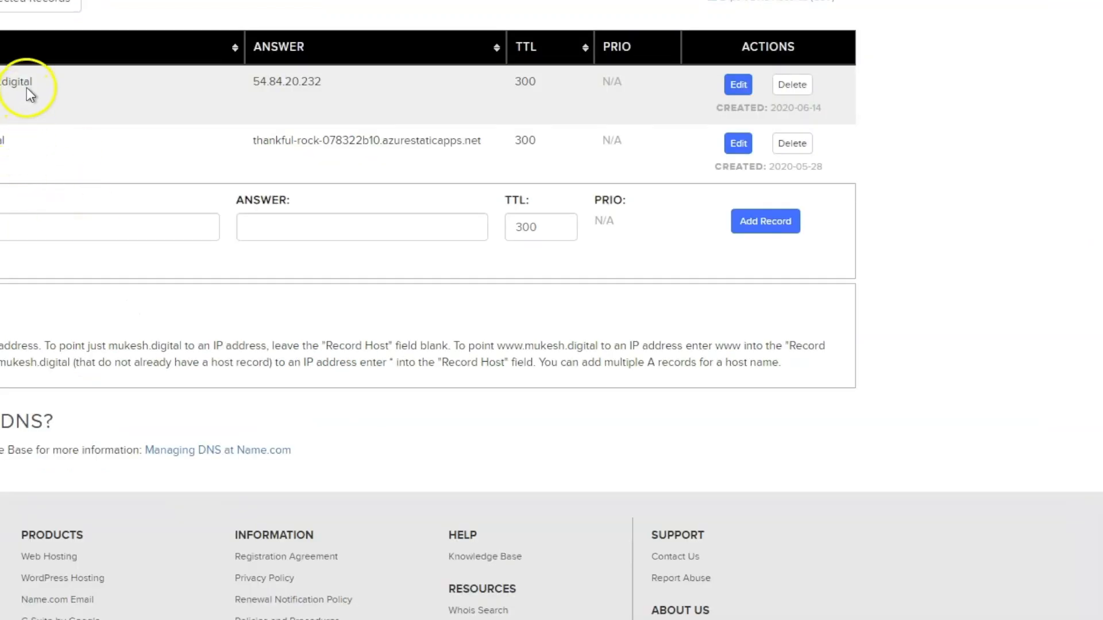
# Highlight the host name of the Name.com A record pointing to 54.84.20.232.
pyautogui.moveTo(32, 81); pyautogui.dragTo(0, 81)
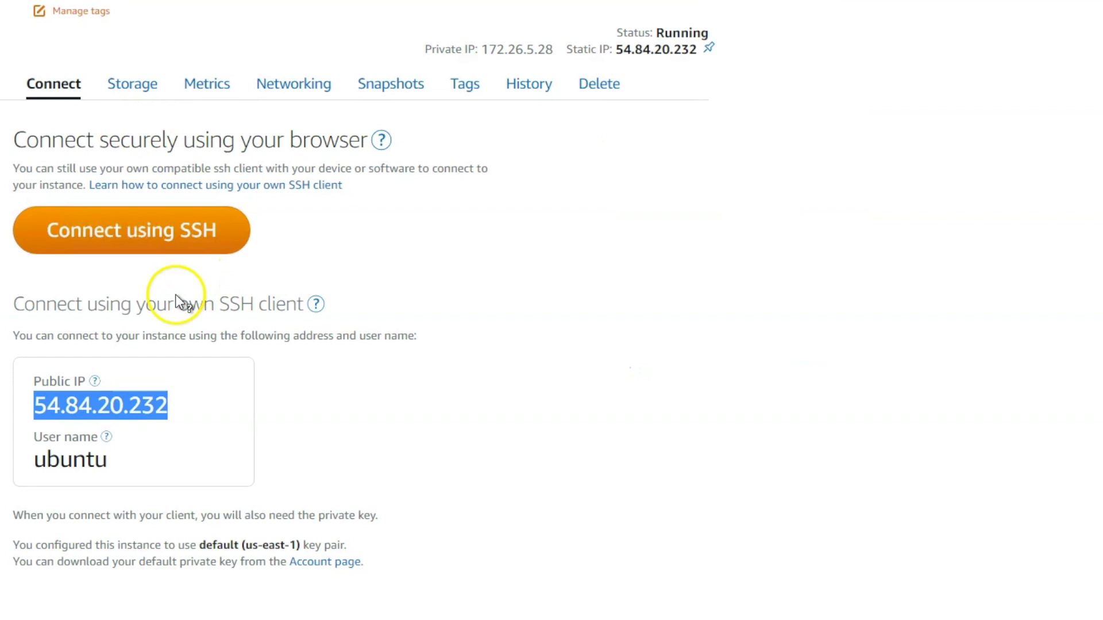
pyautogui.hotkey('alt', 'Tab')
# Enter root domain myserver.mukesh.digital, the CapRover password twice, and the certificate e-mail address.
pyautogui.write('myserv')
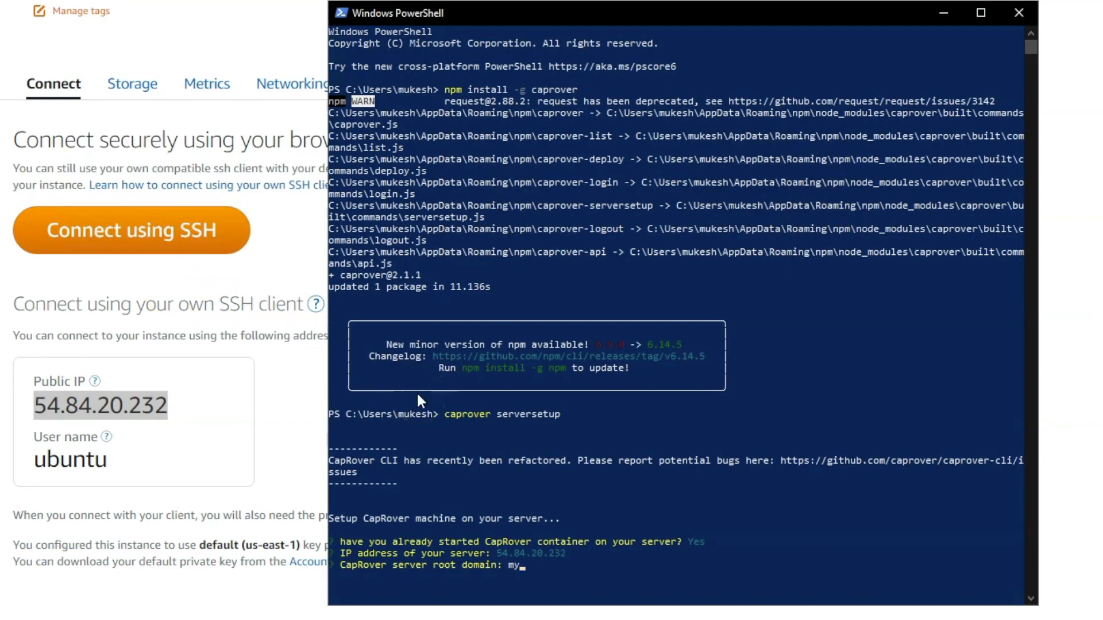
pyautogui.write('er.mukesh.')
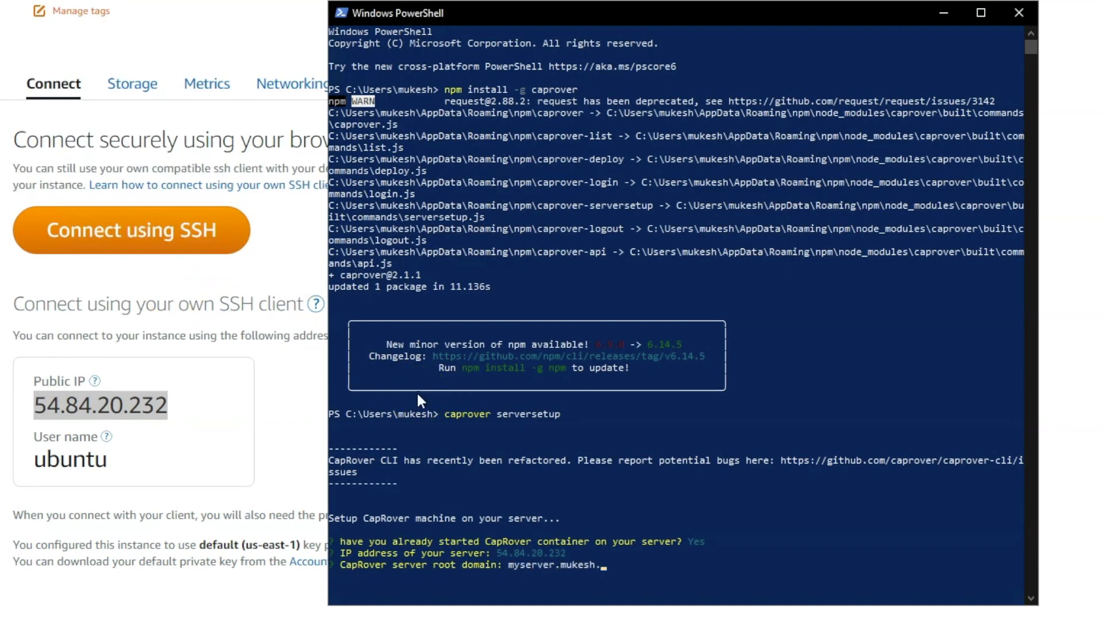
pyautogui.write('digital')
pyautogui.press('Return')
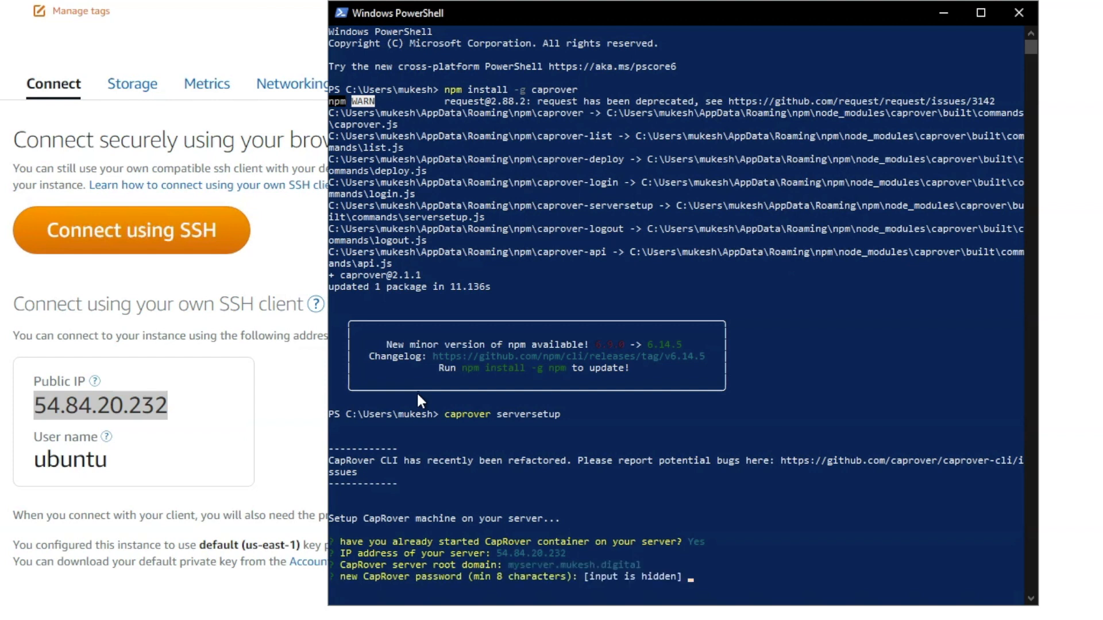
pyautogui.press('Return')
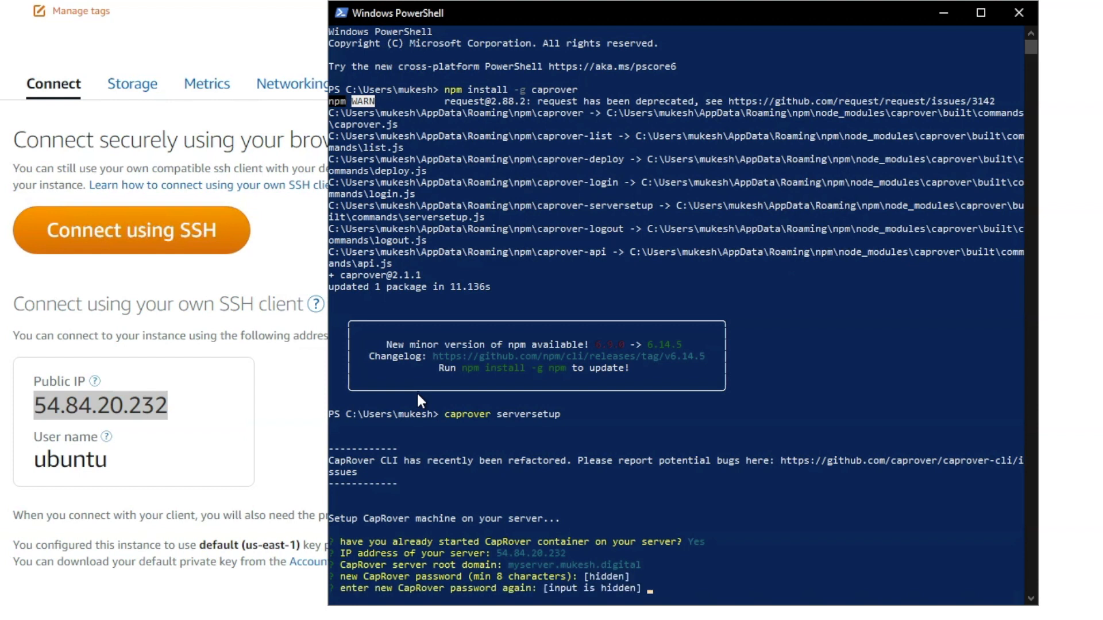
pyautogui.press('Return')
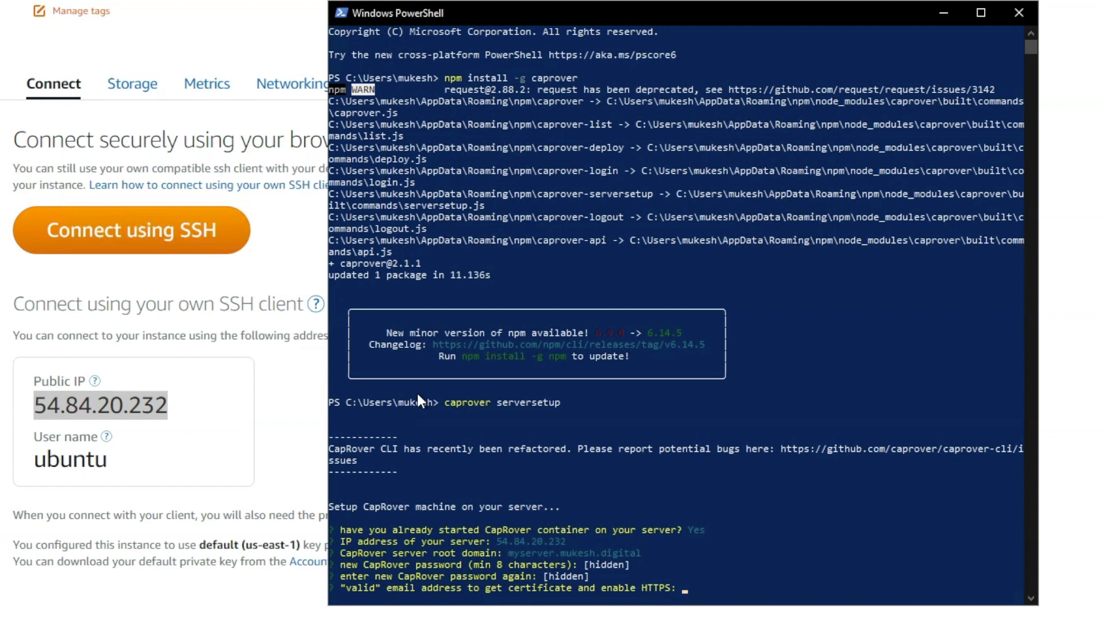
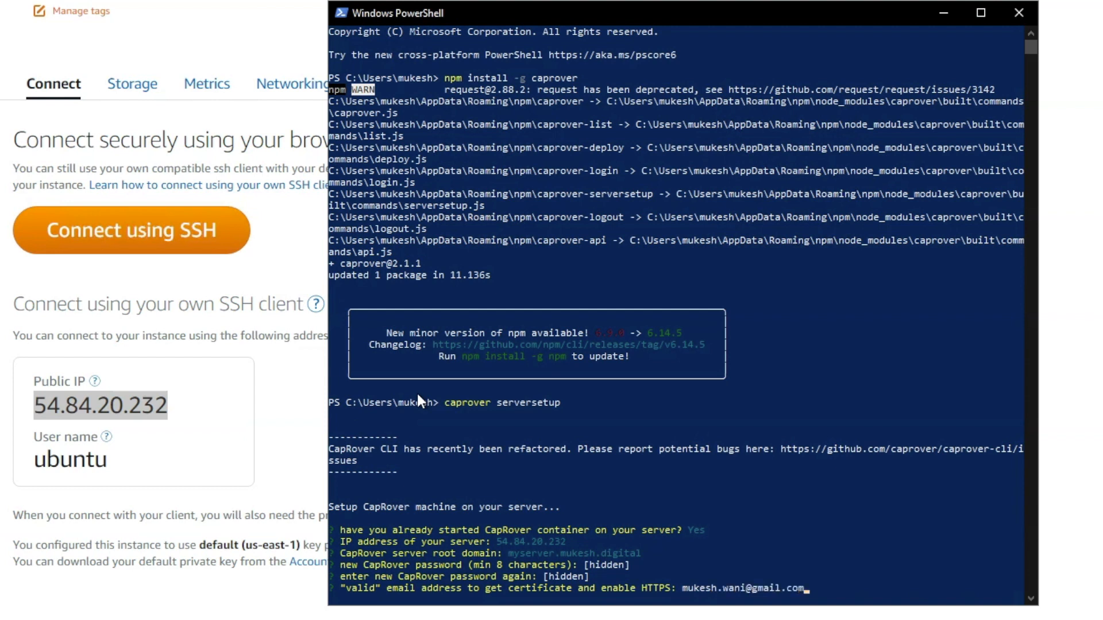
pyautogui.press('Return')
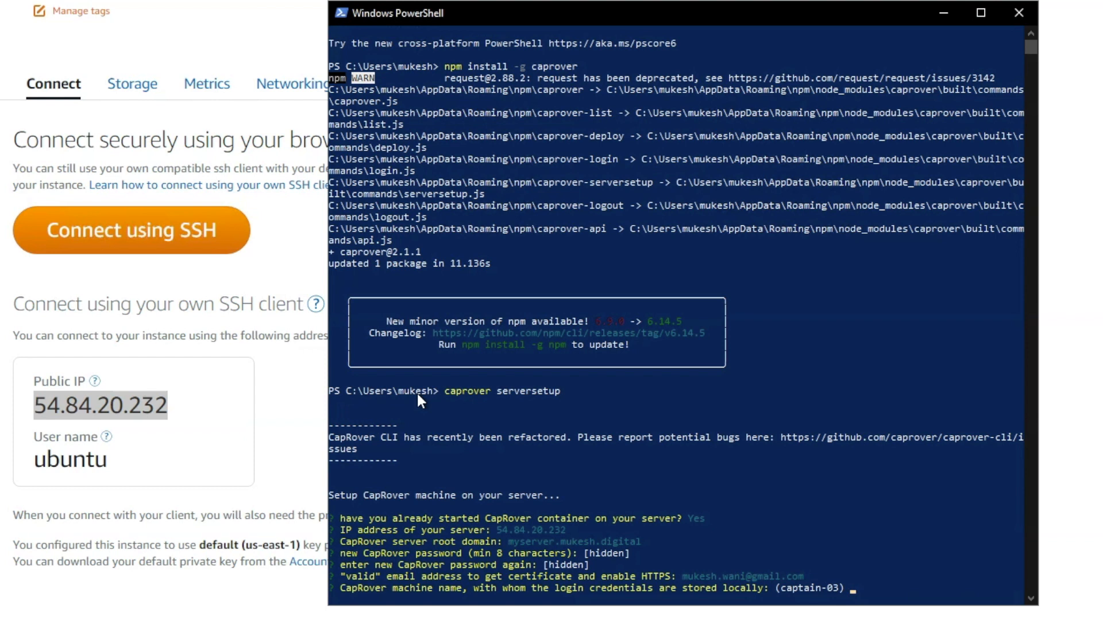
# Keep the default machine name captain-03 and copy the resulting captain dashboard URL.
pyautogui.press('Return')
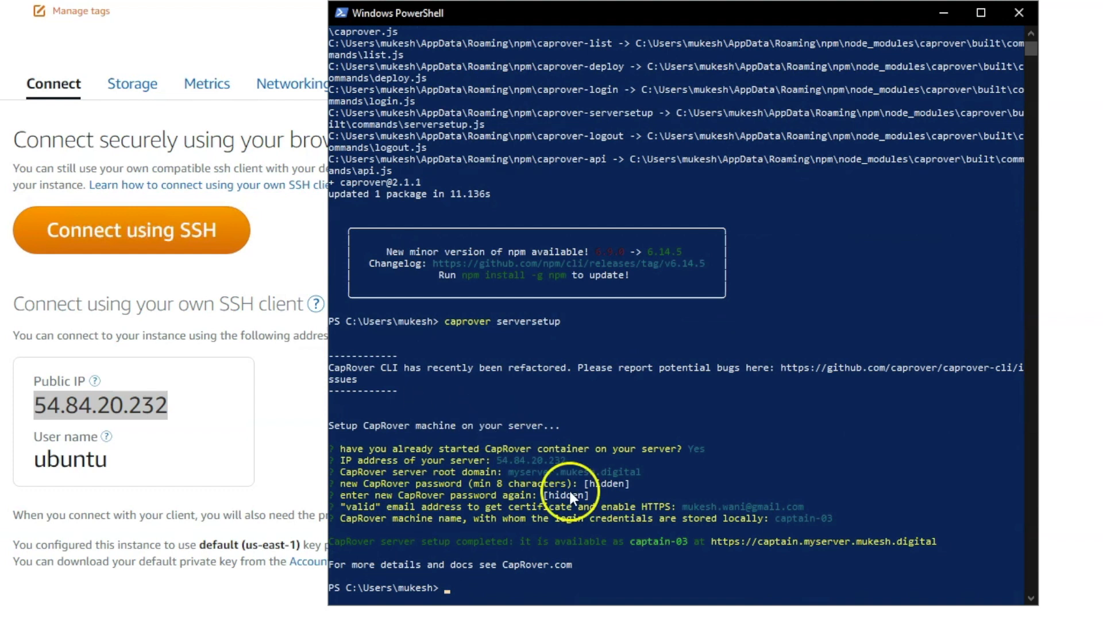
pyautogui.moveTo(937, 542); pyautogui.dragTo(728, 543)
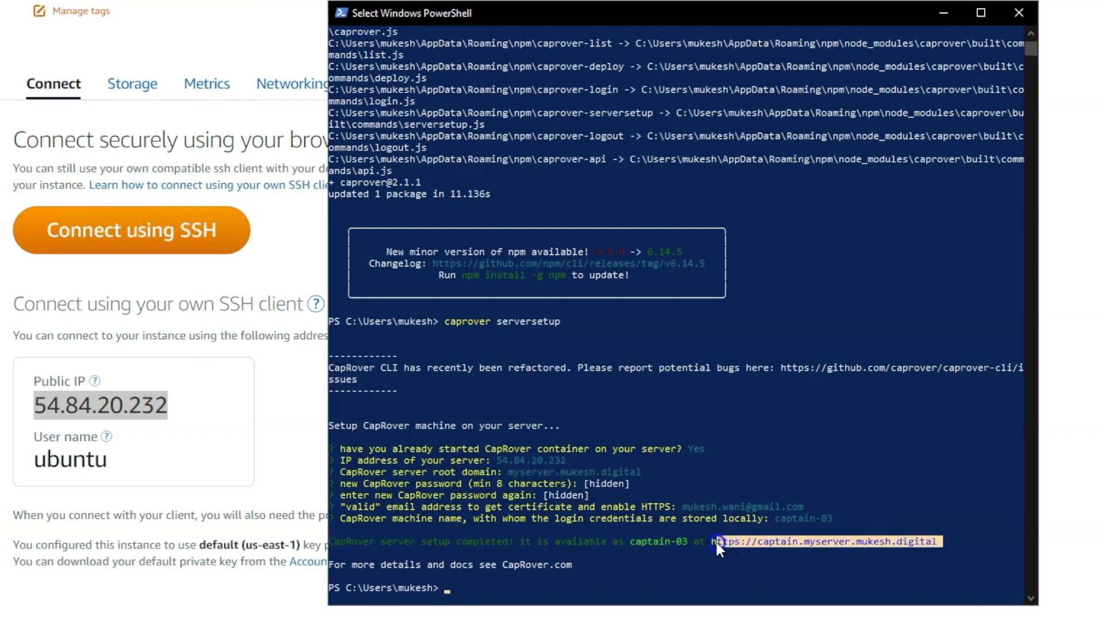
pyautogui.rightClick(715, 540)
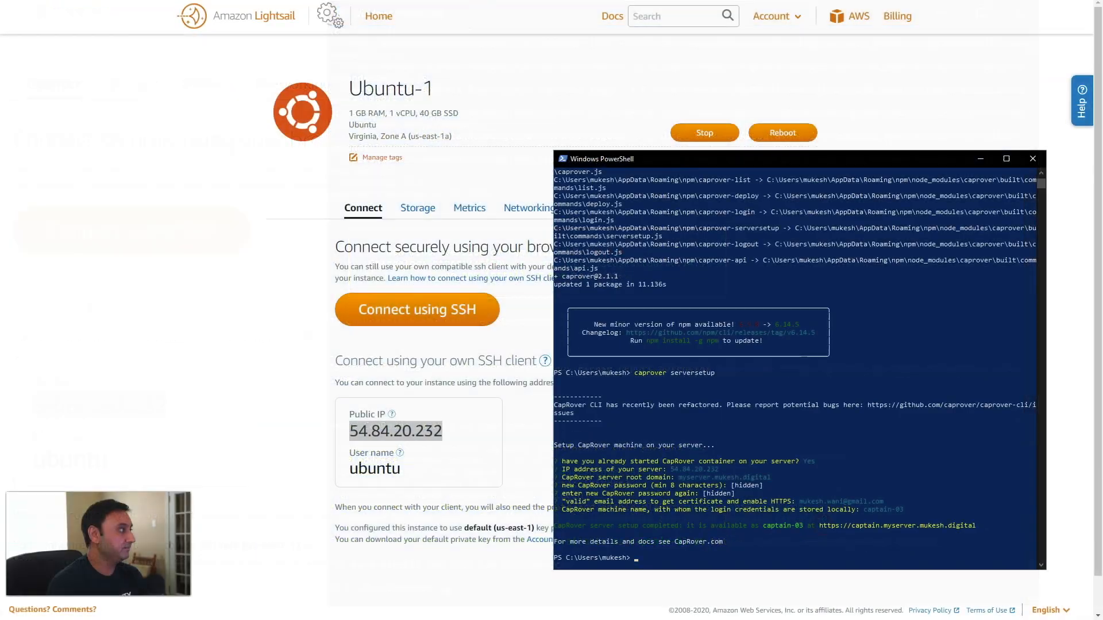
# Load the captain URL in a new Edge tab, log in without saving the password, and go to Apps.
pyautogui.hotkey('alt', 'Tab')
pyautogui.hotkey('ctrl', 't')
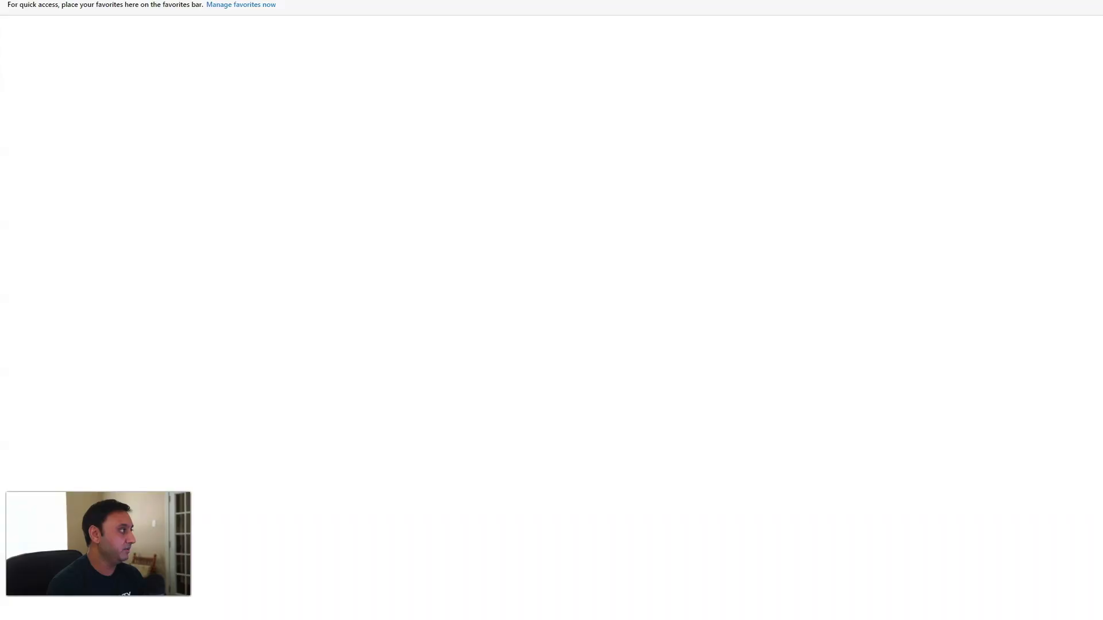
pyautogui.write('https://captain.myserver.mukesh.digital')
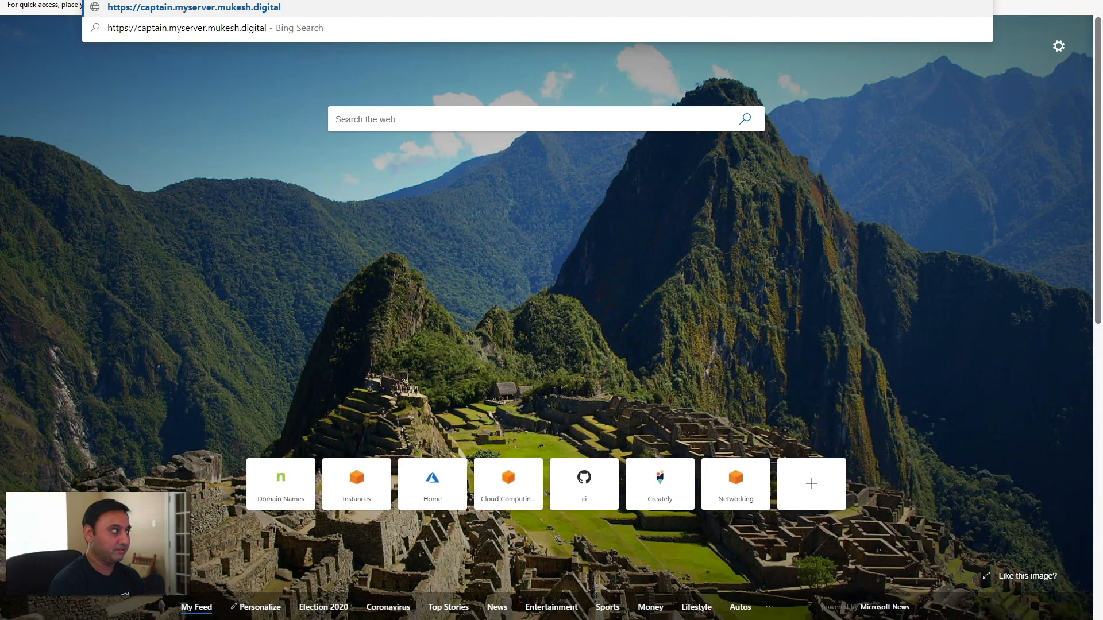
pyautogui.press('Return')
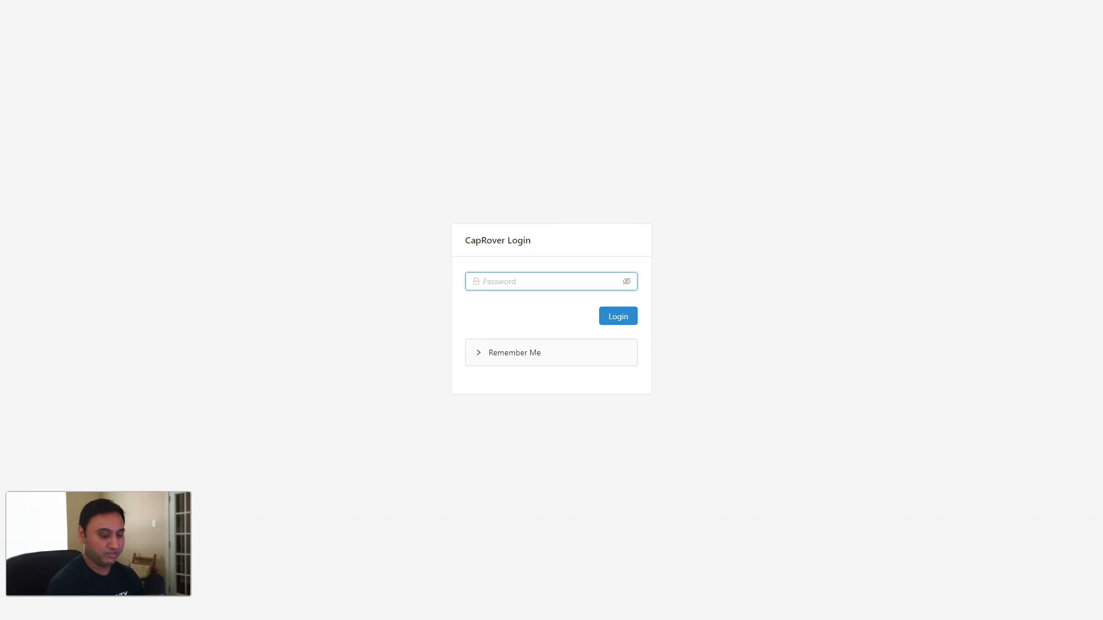
pyautogui.write('••••••••••••')
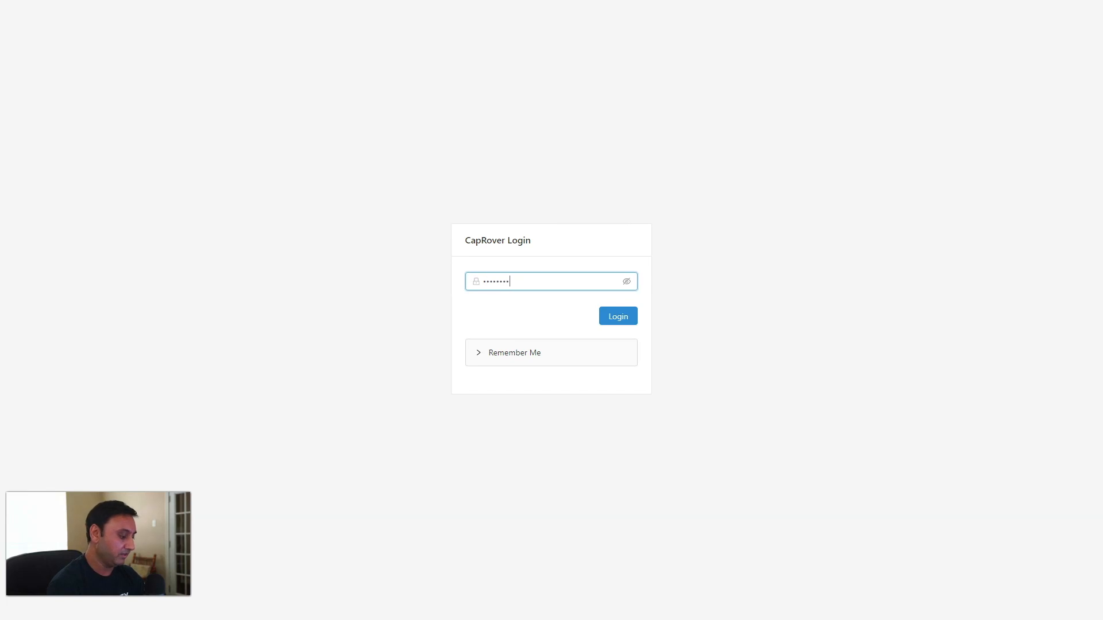
pyautogui.press('Return')
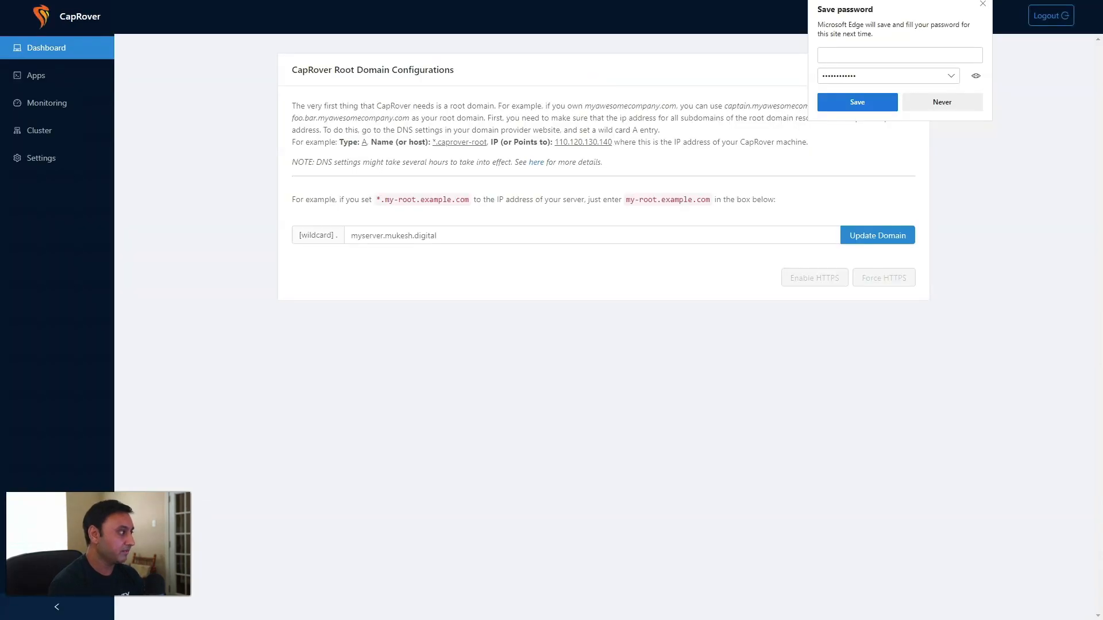
pyautogui.click(911, 101)
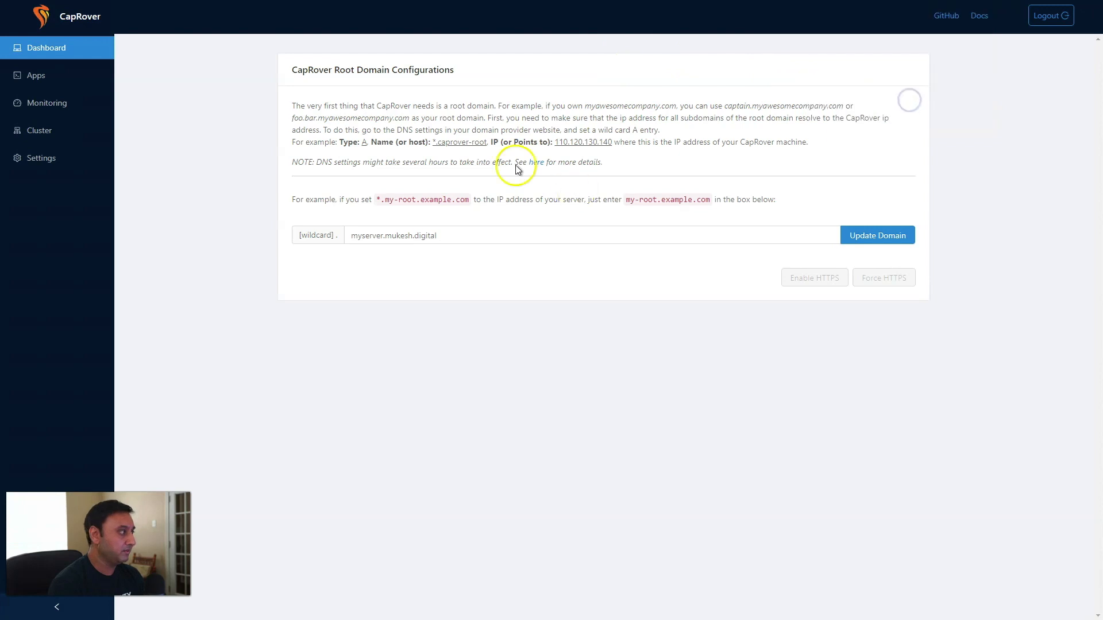
pyautogui.click(48, 75)
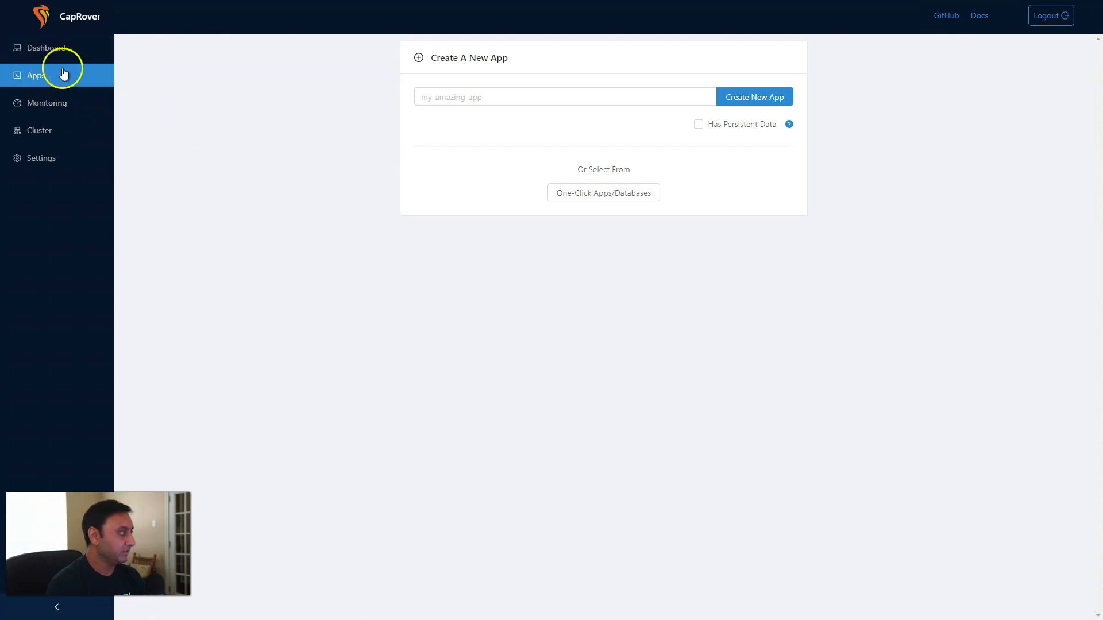
pyautogui.click(629, 202)
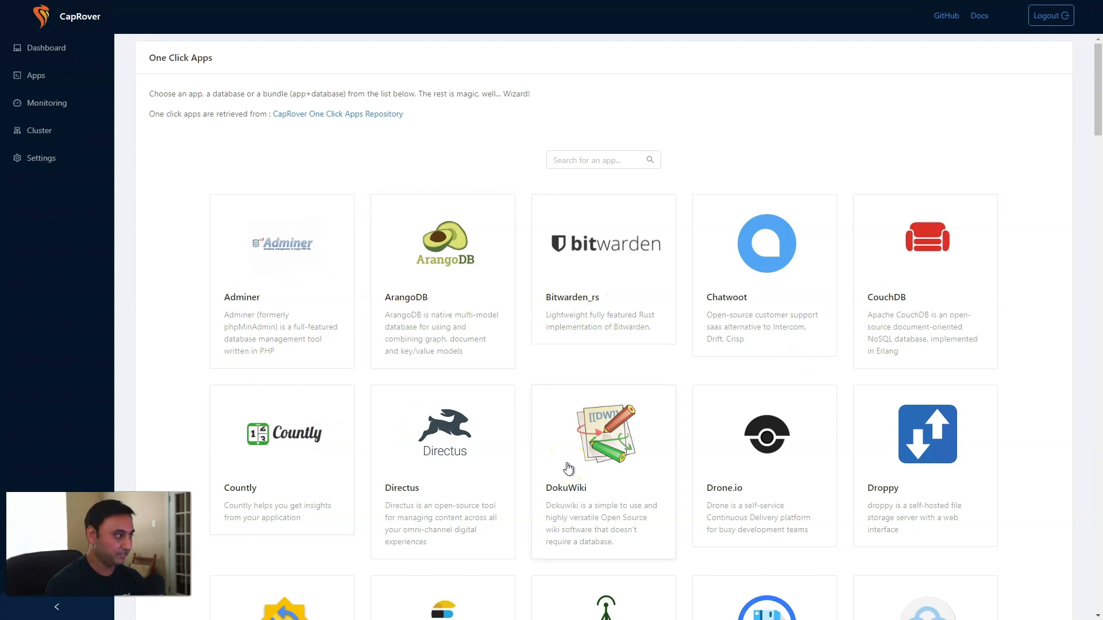
pyautogui.scroll(-5, 568, 470)
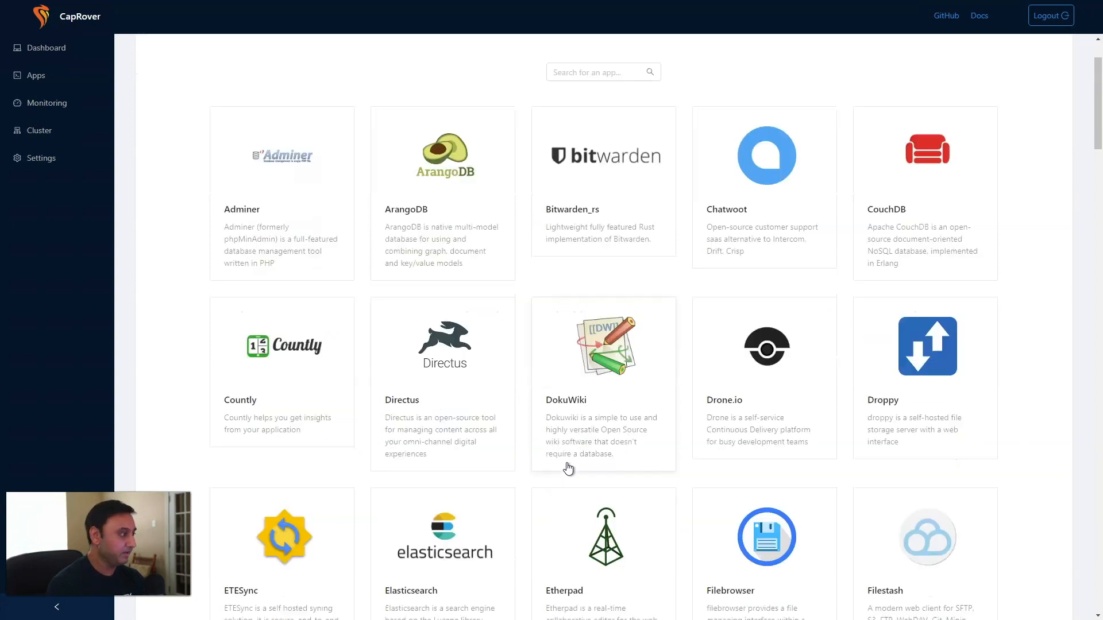
pyautogui.scroll(-10, 569, 469)
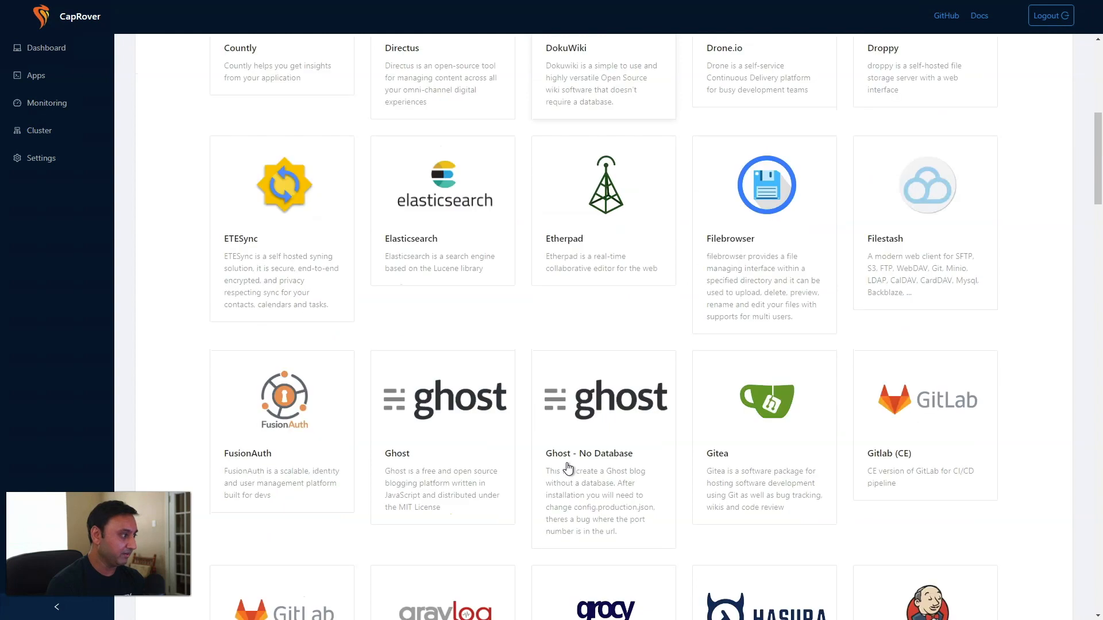
pyautogui.scroll(-7, 568, 470)
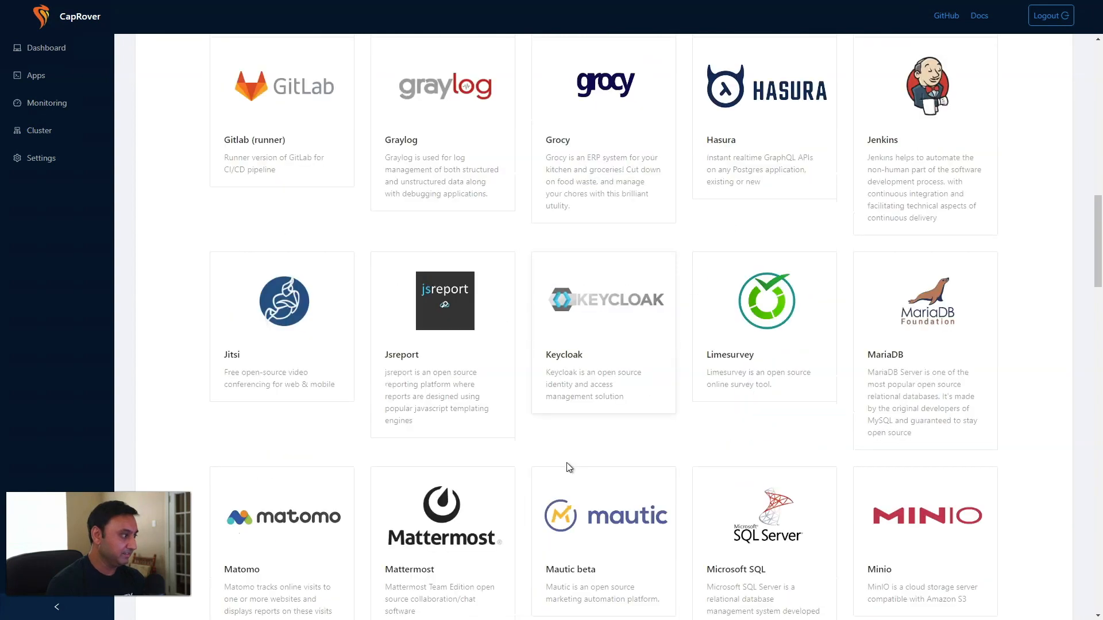
pyautogui.scroll(-2, 568, 469)
pyautogui.scroll(-2, 568, 470)
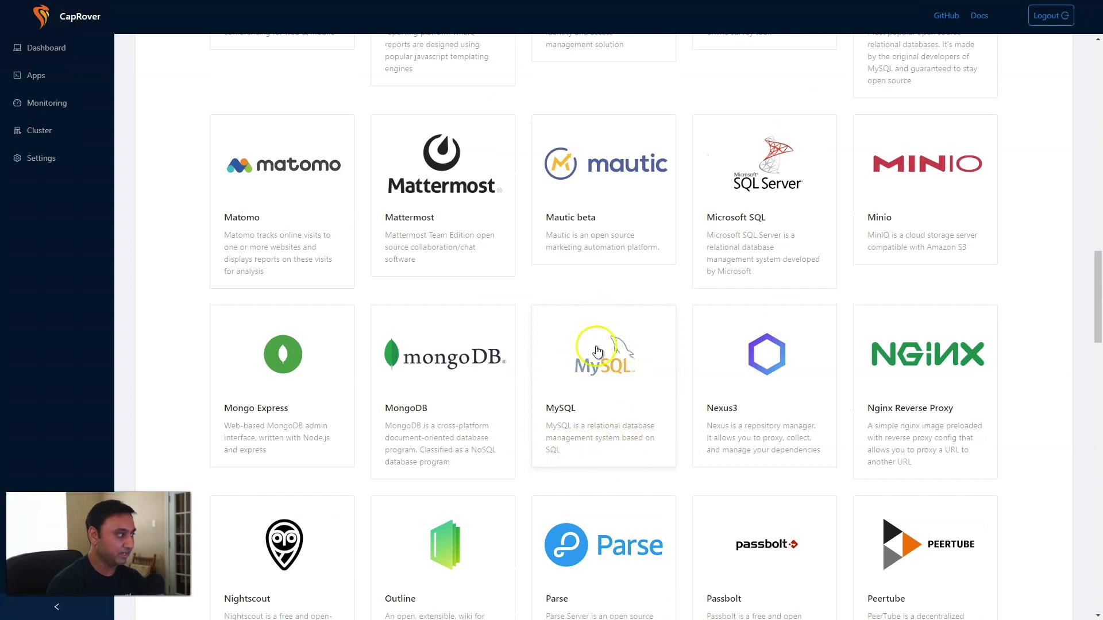
pyautogui.scroll(-13, 525, 412)
pyautogui.scroll(-15, 525, 412)
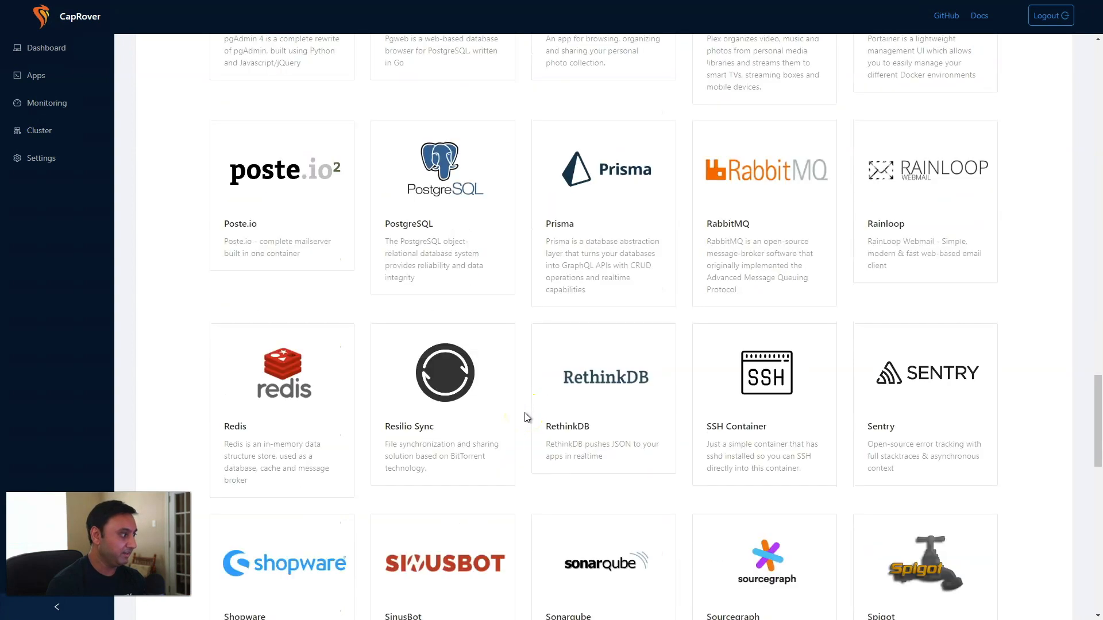
pyautogui.scroll(-4, 525, 412)
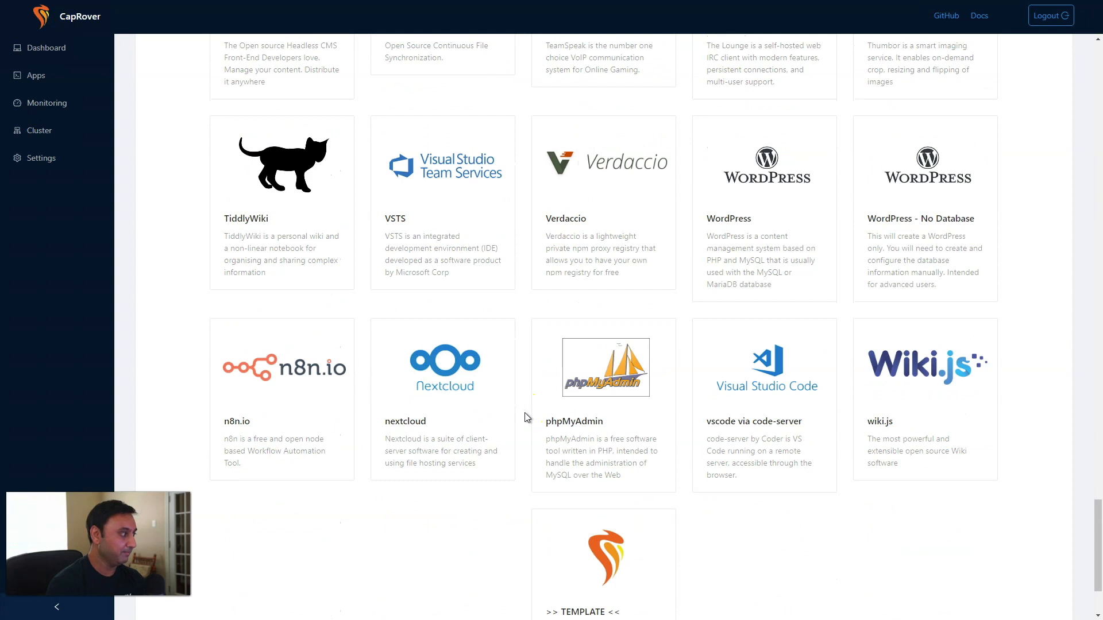
pyautogui.scroll(6, 525, 412)
pyautogui.scroll(-5, 525, 412)
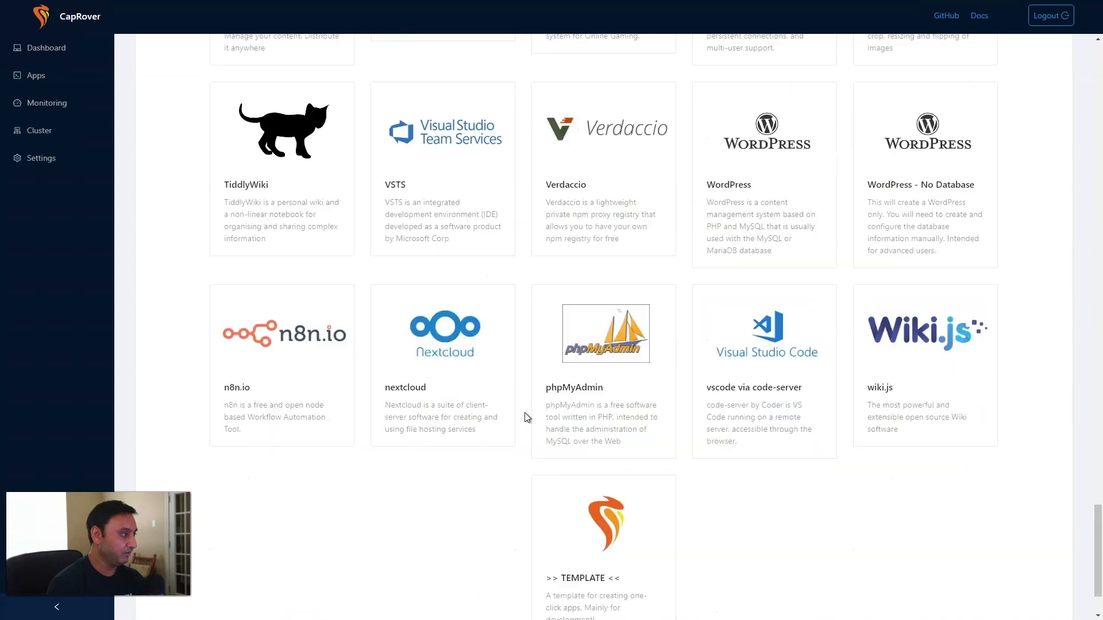
pyautogui.click(903, 148)
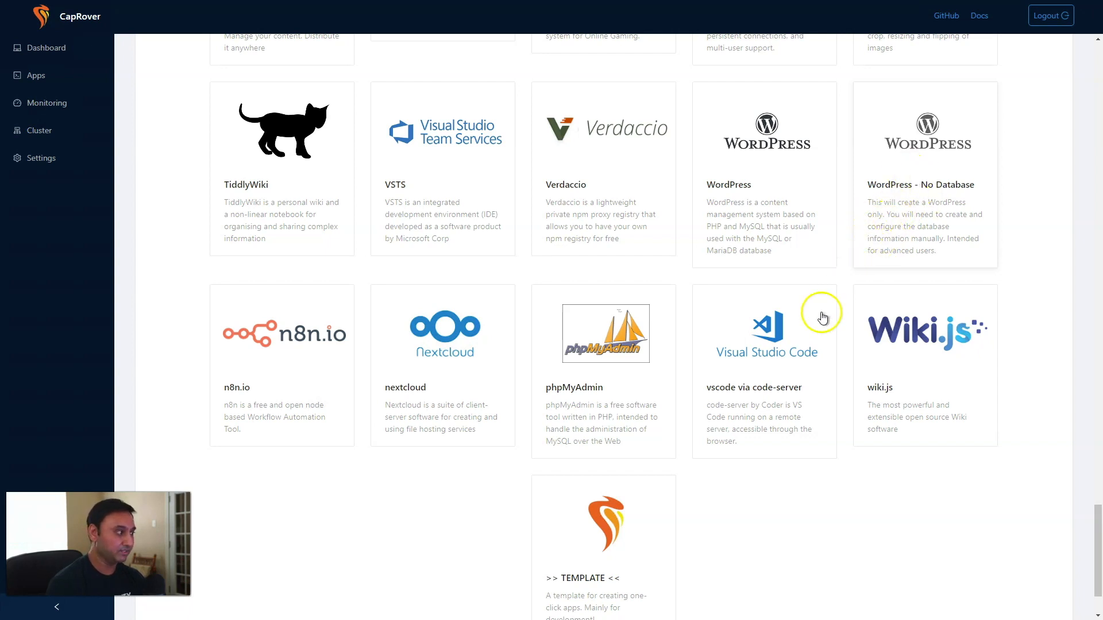
pyautogui.scroll(12, 506, 402)
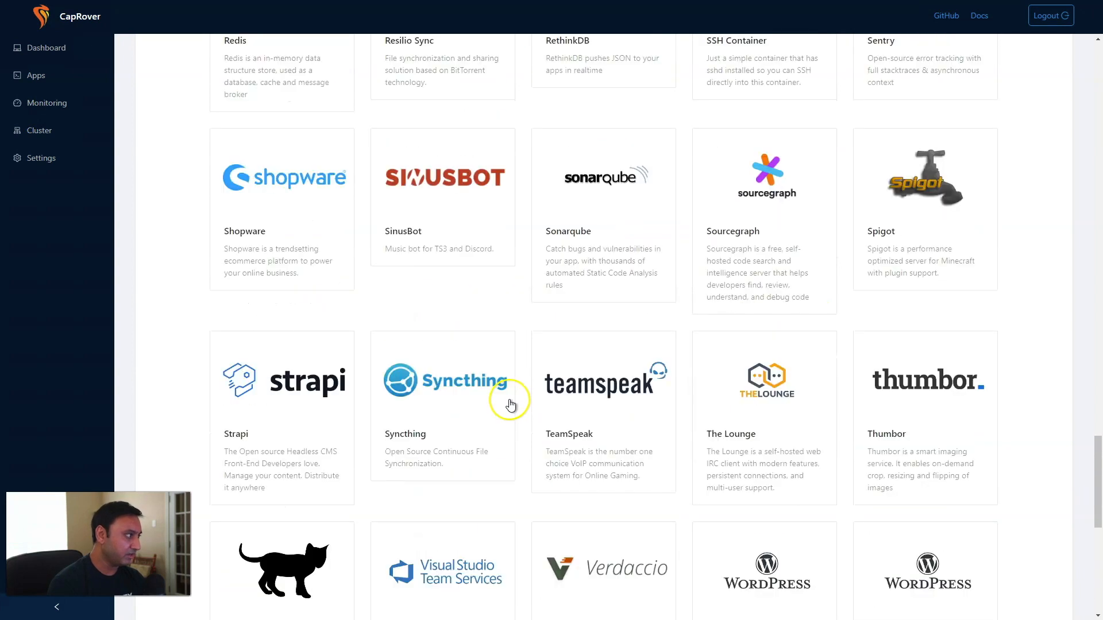
# Scroll back through the One Click Apps grid and pick the MySQL card.
pyautogui.scroll(4, 511, 405)
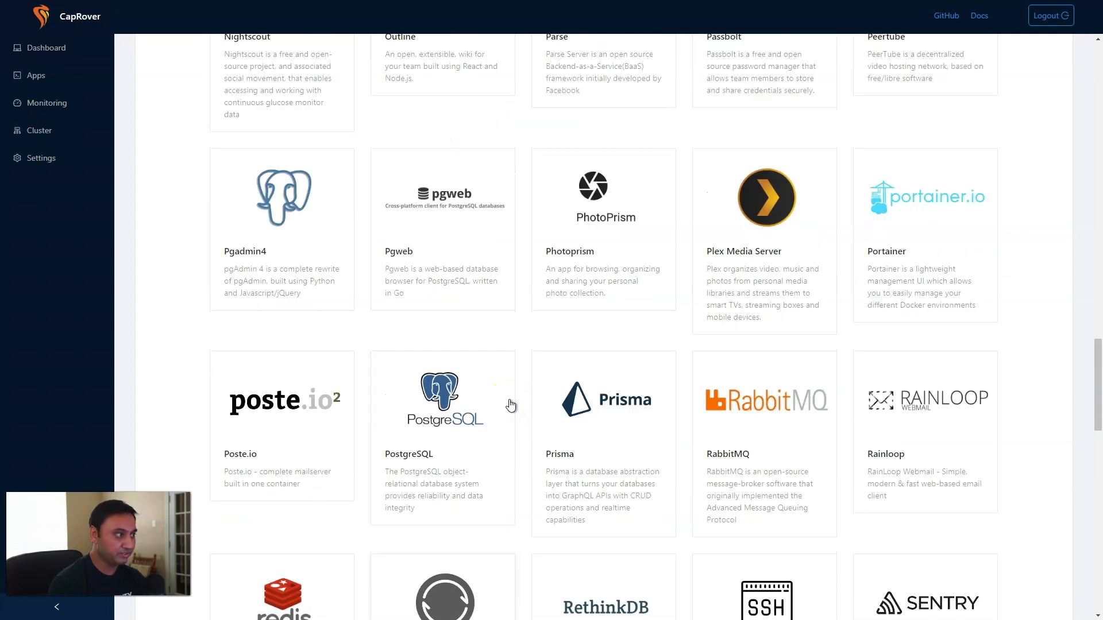
pyautogui.scroll(5, 511, 405)
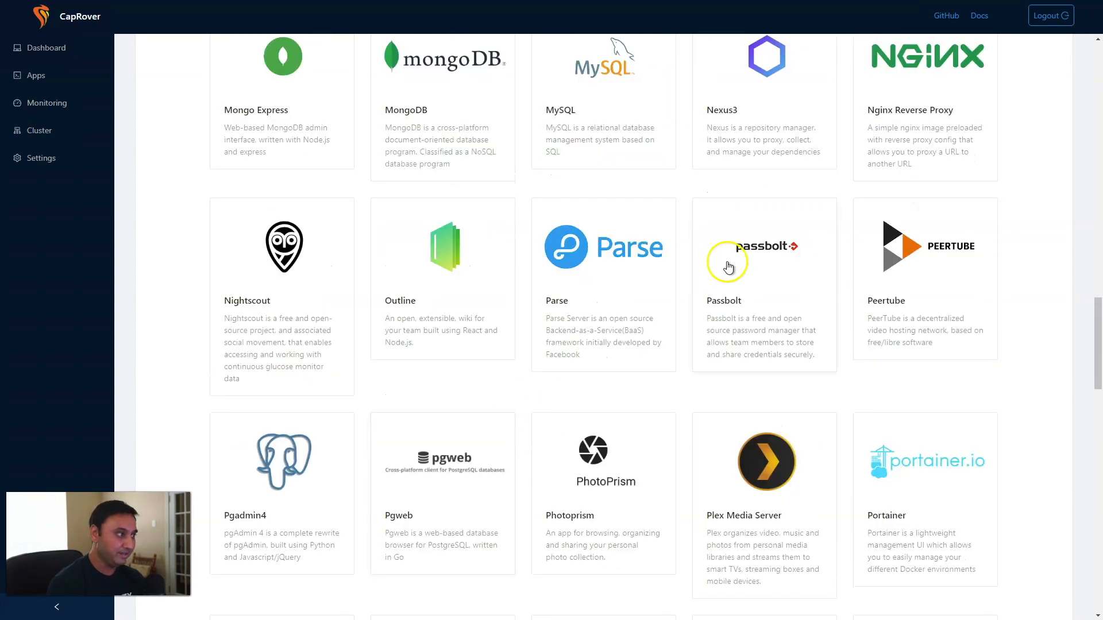
pyautogui.scroll(5, 696, 279)
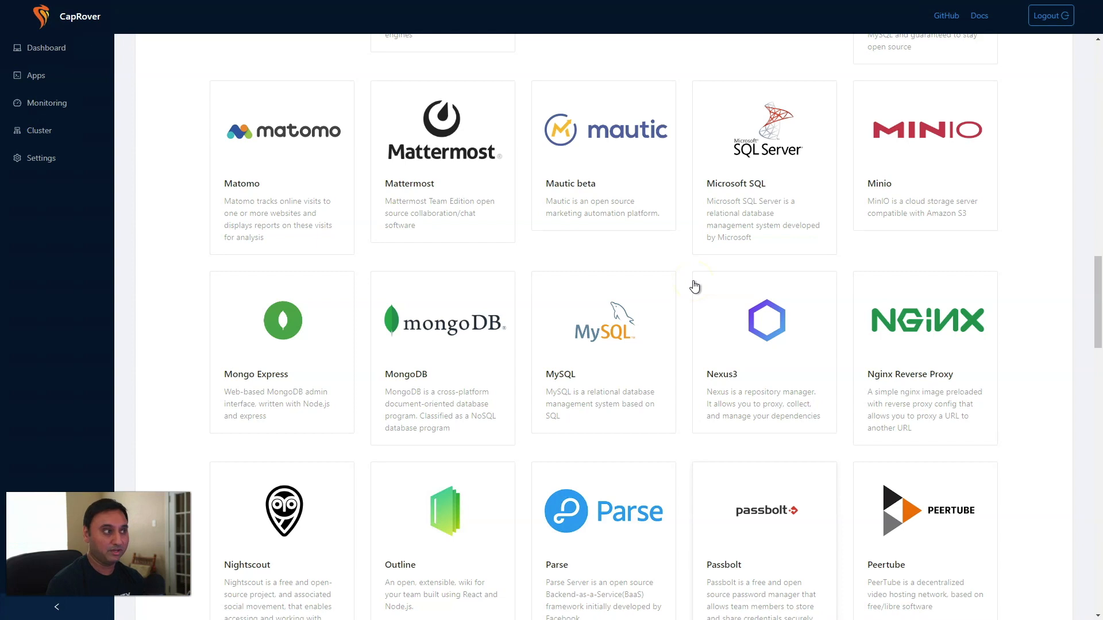
pyautogui.scroll(5, 694, 286)
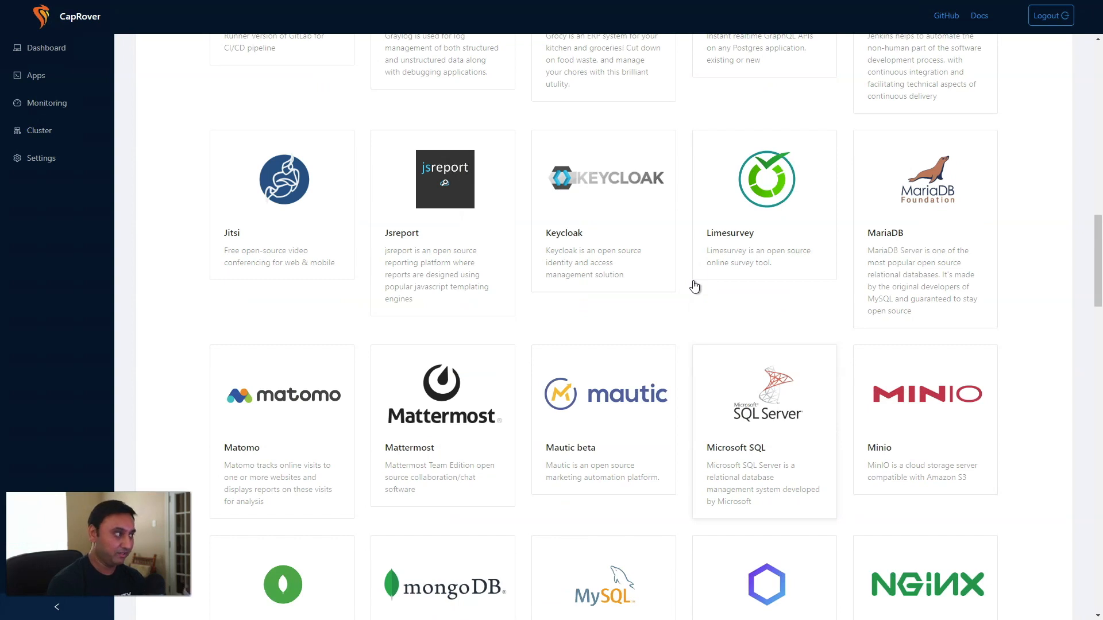
pyautogui.scroll(6, 694, 286)
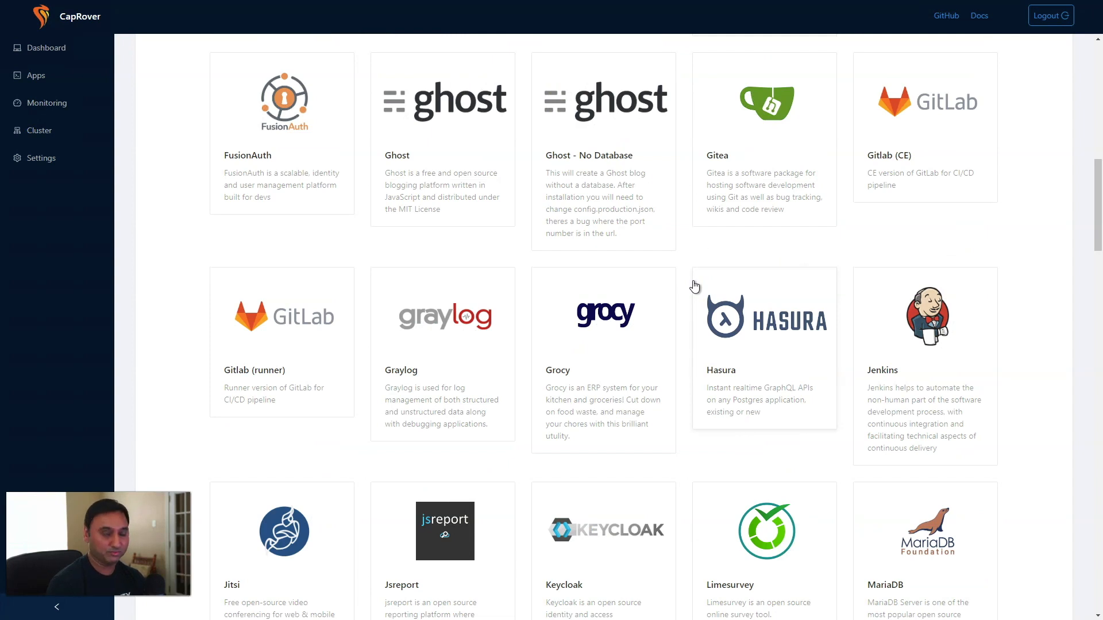
pyautogui.scroll(3, 694, 286)
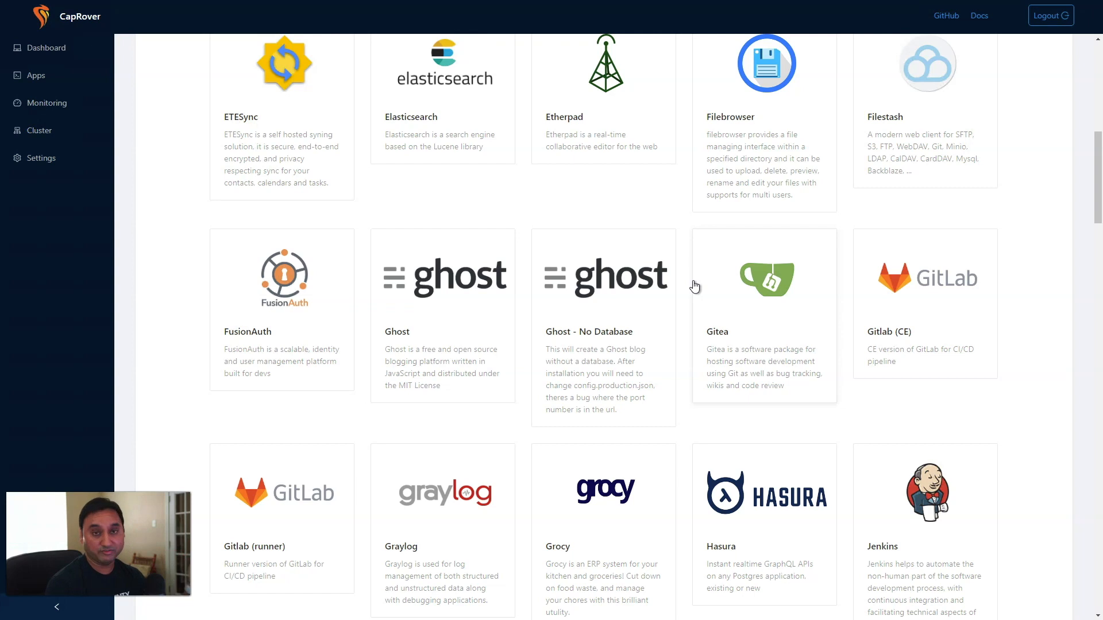
pyautogui.scroll(6, 694, 286)
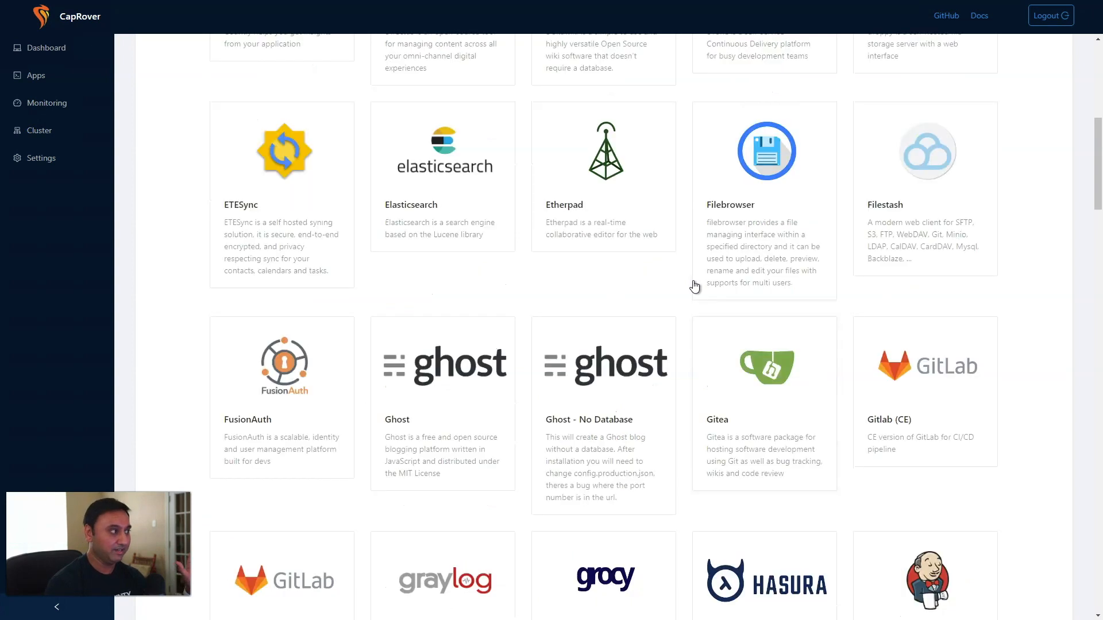
pyautogui.scroll(4, 694, 288)
pyautogui.click(625, 279)
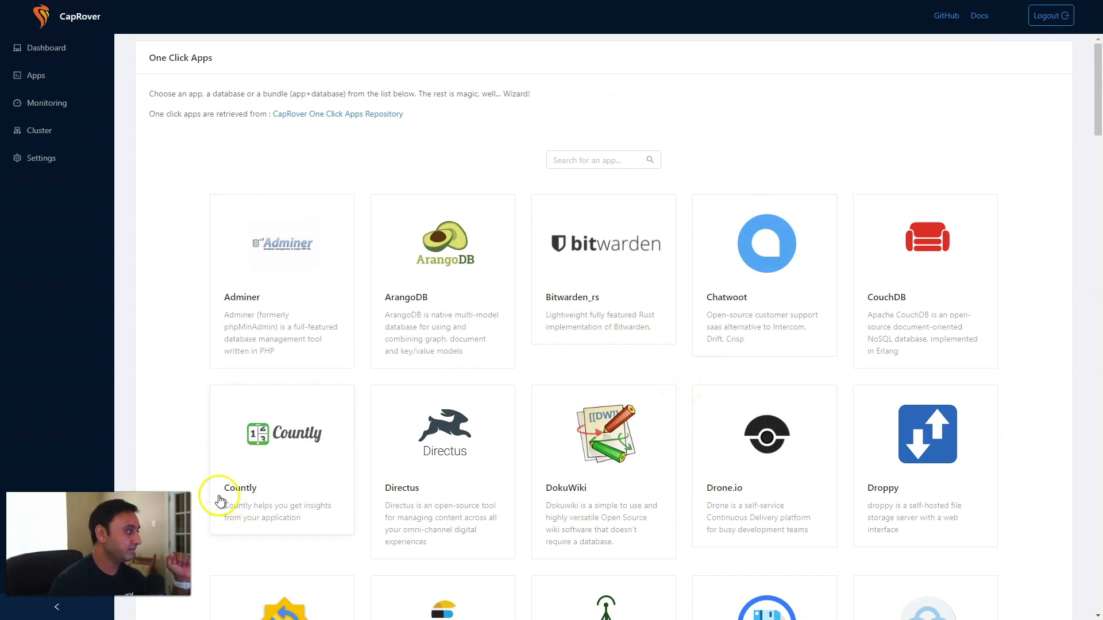
pyautogui.click(153, 347)
pyautogui.scroll(-5, 178, 359)
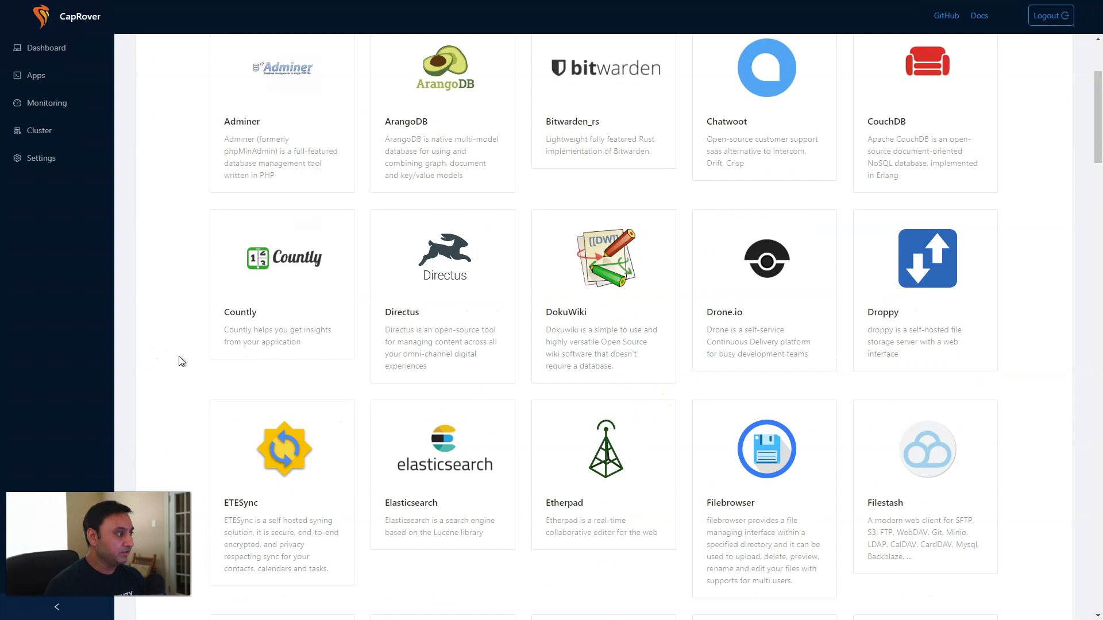
pyautogui.scroll(-15, 182, 360)
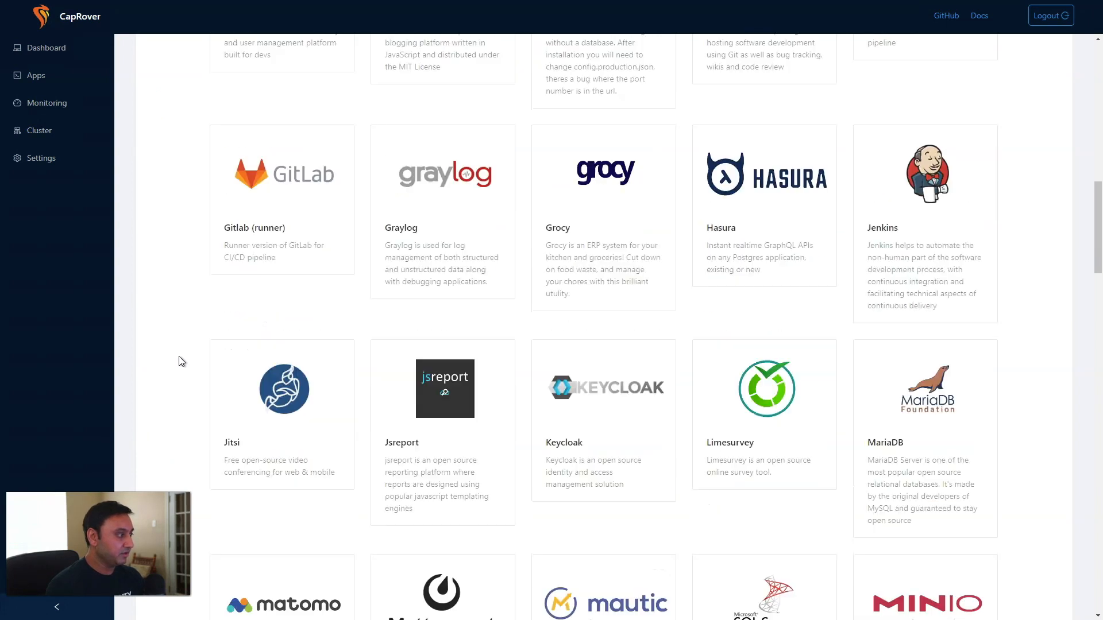
pyautogui.scroll(-8, 182, 361)
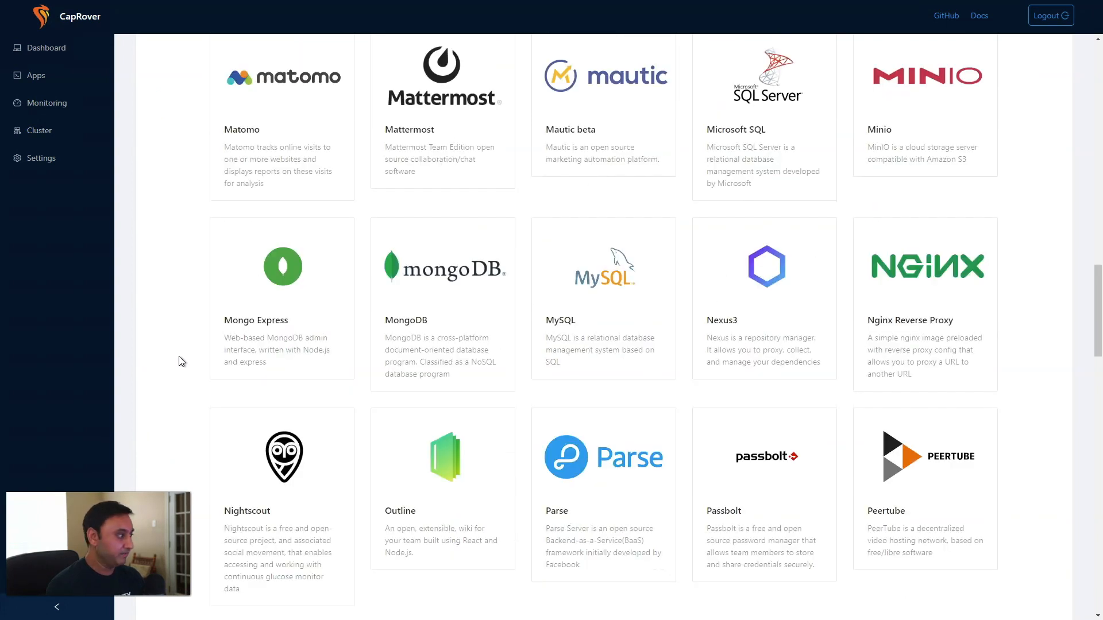
pyautogui.scroll(3, 182, 361)
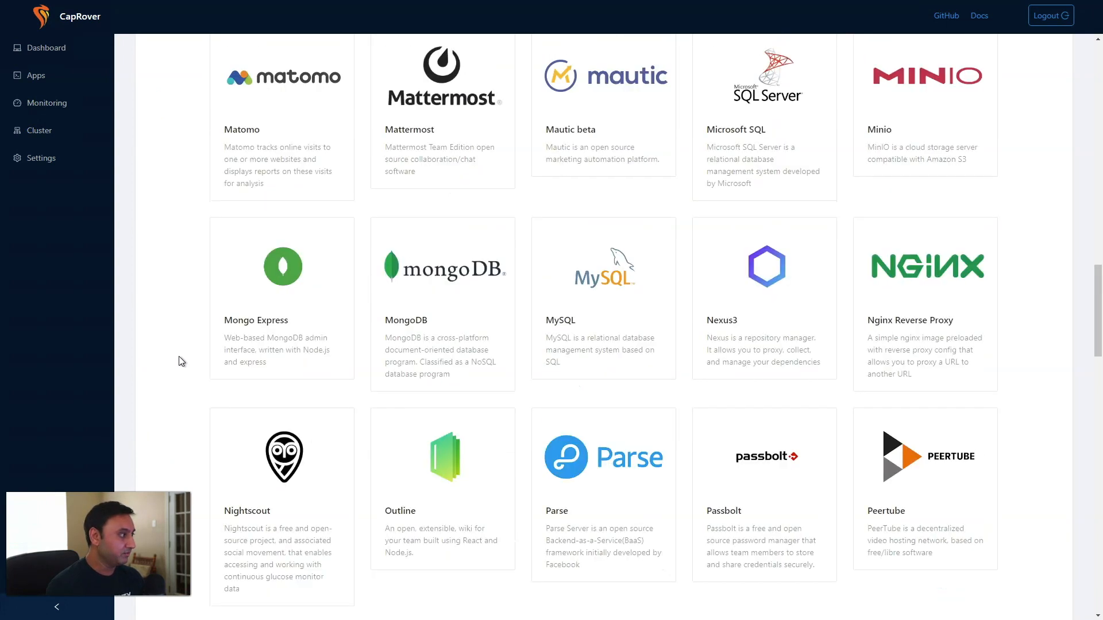
pyautogui.click(585, 267)
# Name the MySQL 5.7 app mydb, set its root password, and deploy it.
pyautogui.click(426, 269)
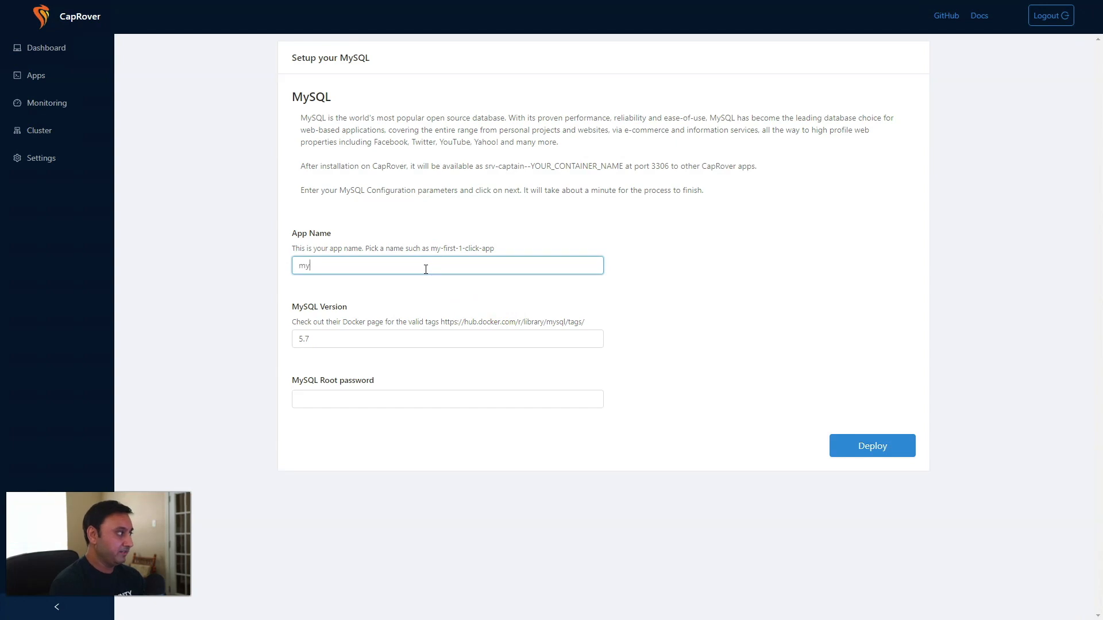
pyautogui.click(438, 399)
pyautogui.write('*********')
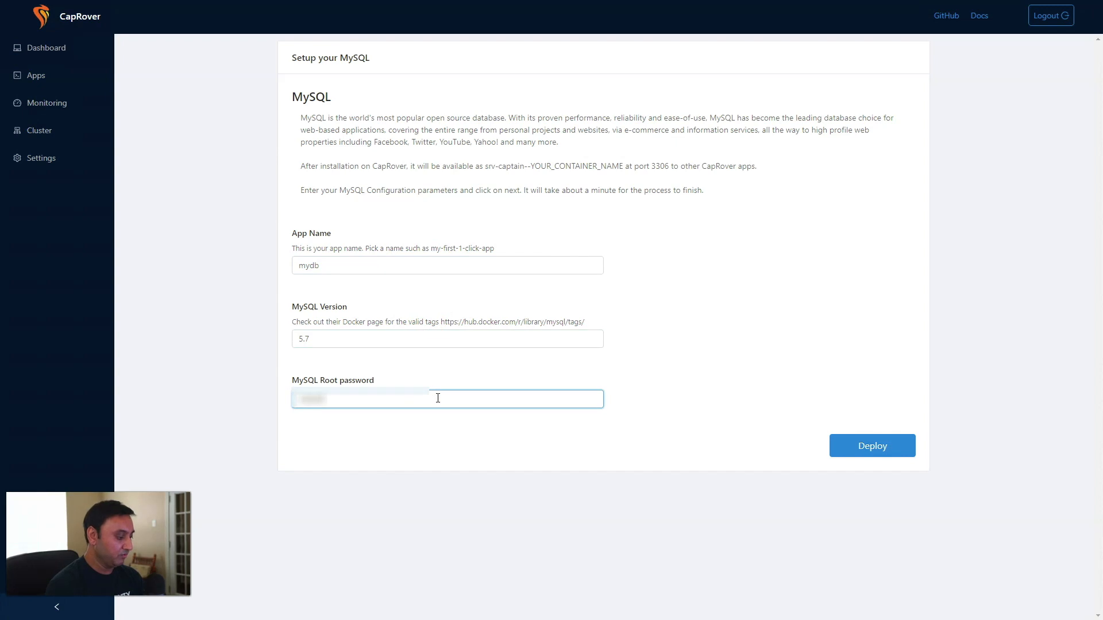
pyautogui.click(855, 445)
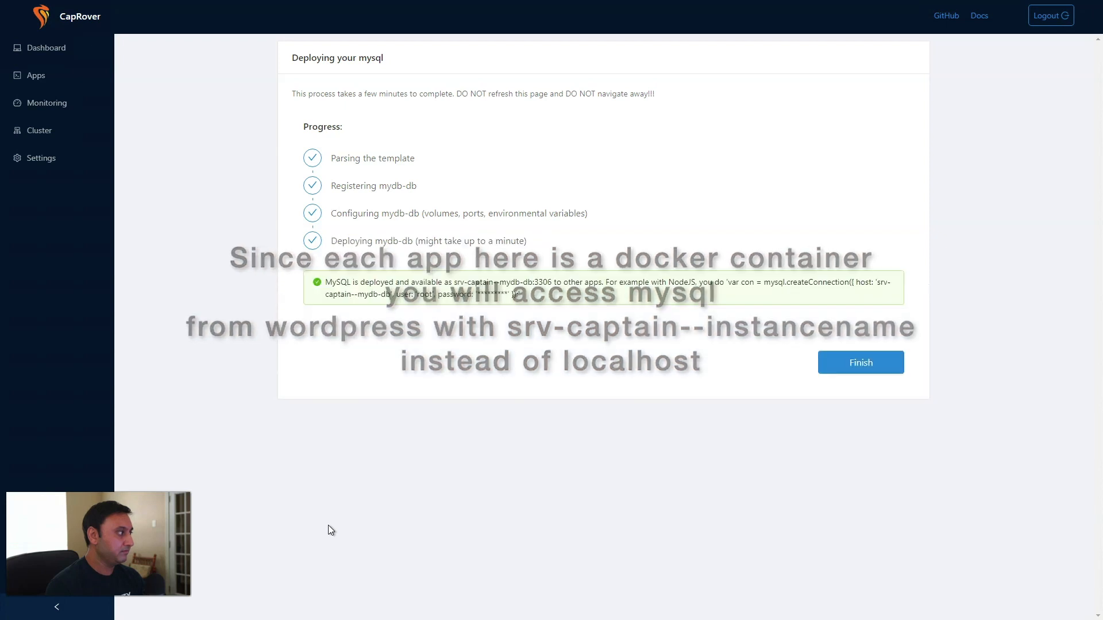
# Finish the mydb deployment and reopen the One-Click Apps/Databases catalogue at its top.
pyautogui.click(867, 352)
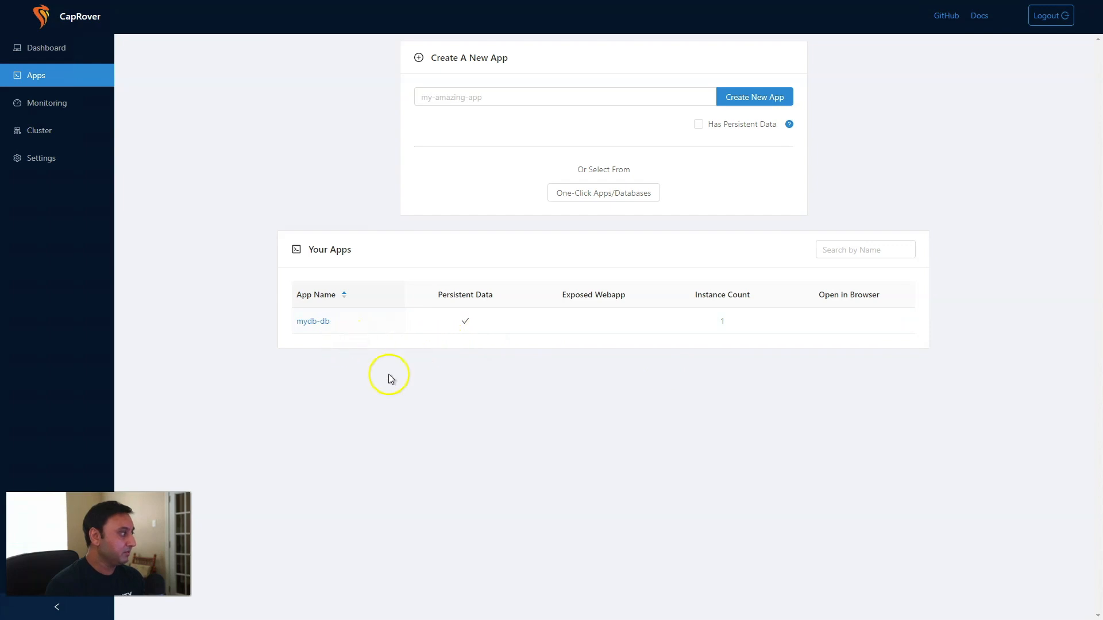
pyautogui.click(587, 193)
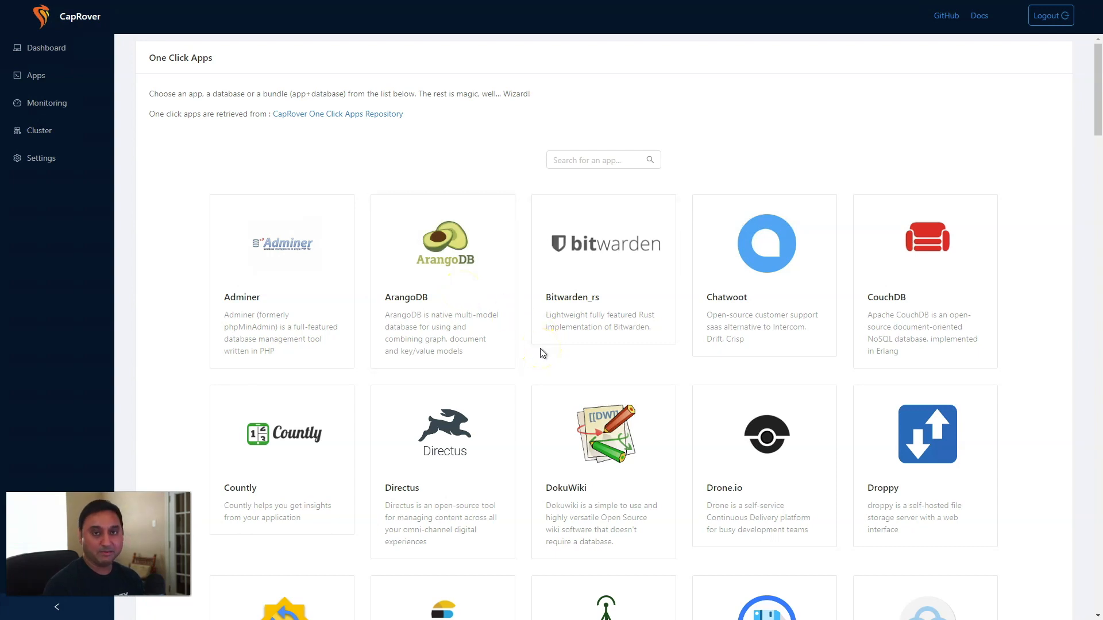
pyautogui.scroll(-15, 542, 352)
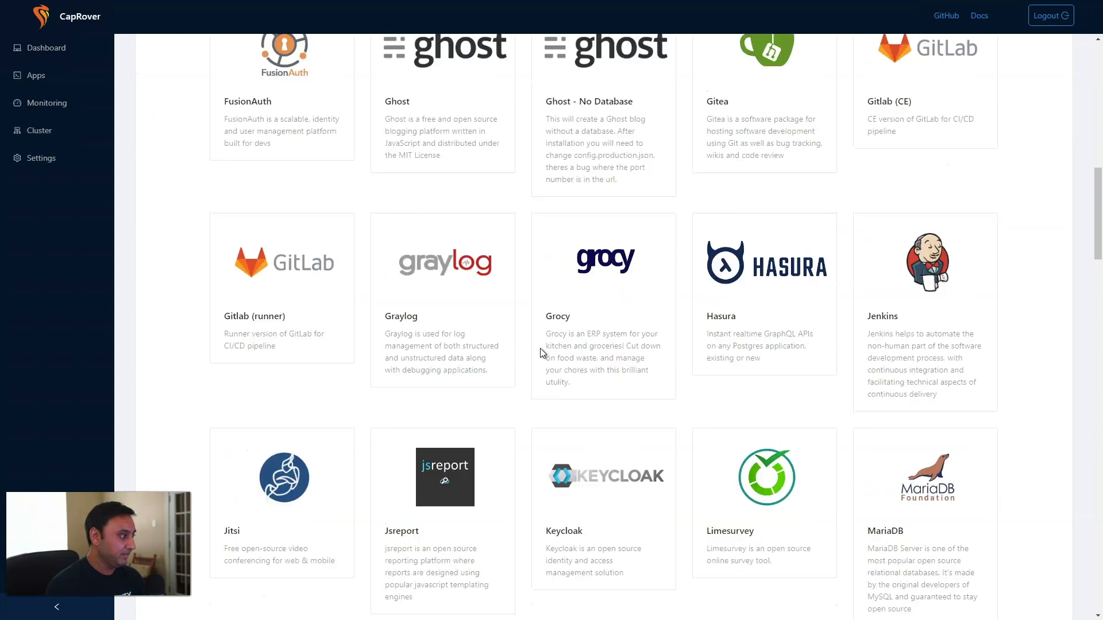
pyautogui.scroll(-9, 542, 352)
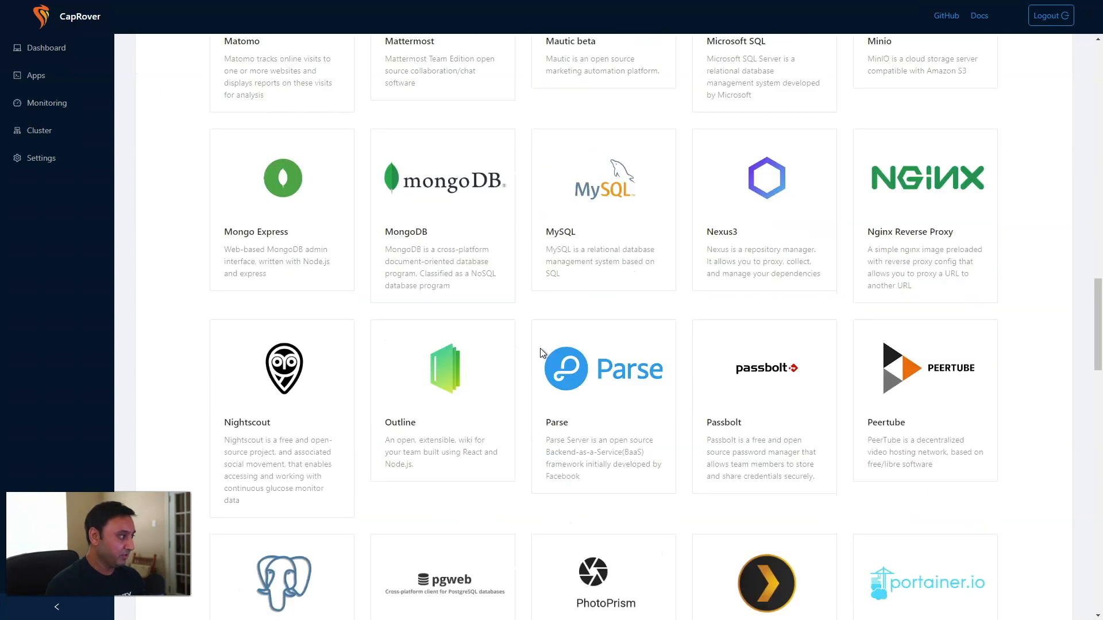
pyautogui.scroll(-6, 541, 353)
pyautogui.click(557, 349)
pyautogui.scroll(-5, 530, 367)
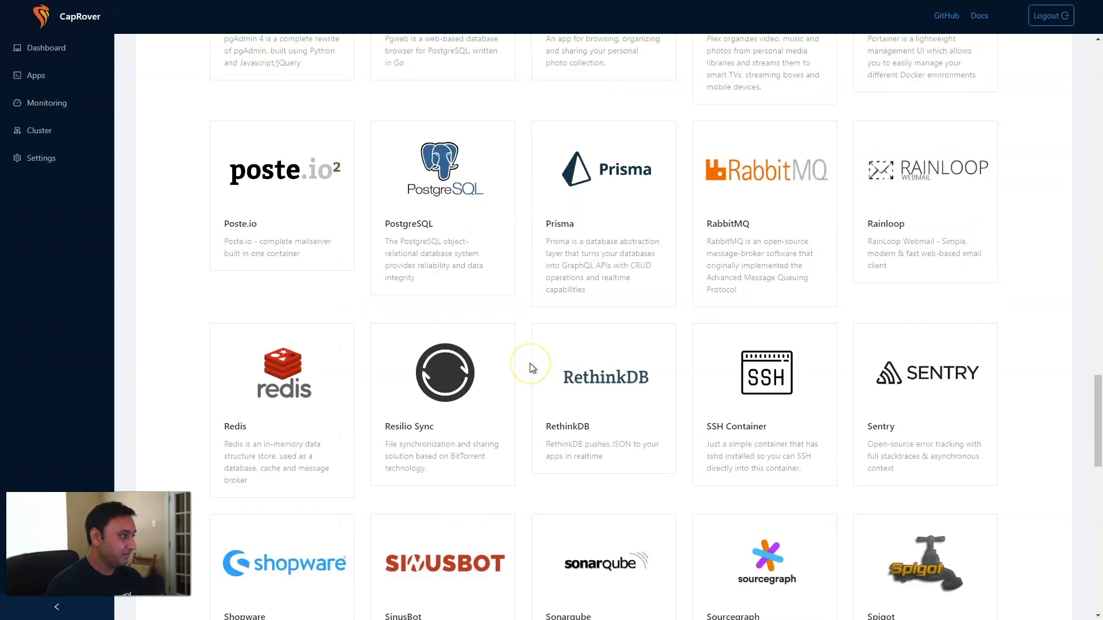
pyautogui.scroll(8, 532, 368)
pyautogui.scroll(5, 532, 368)
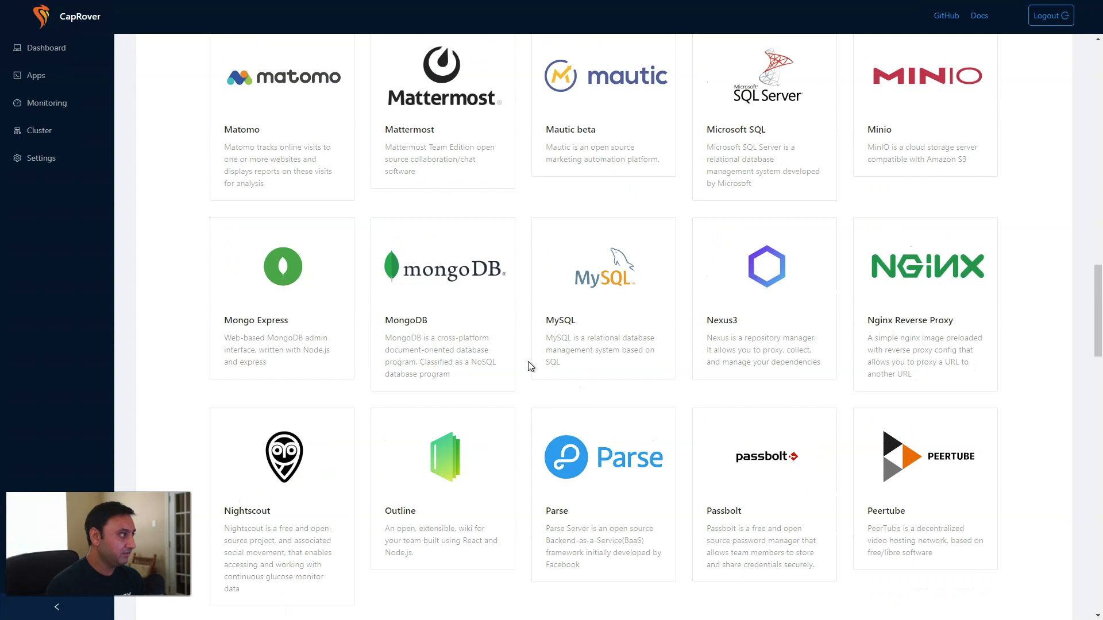
pyautogui.scroll(20, 529, 359)
# Search 'php', choose phpMyAdmin, name it phpmyadmin, and deploy it.
pyautogui.click(571, 160)
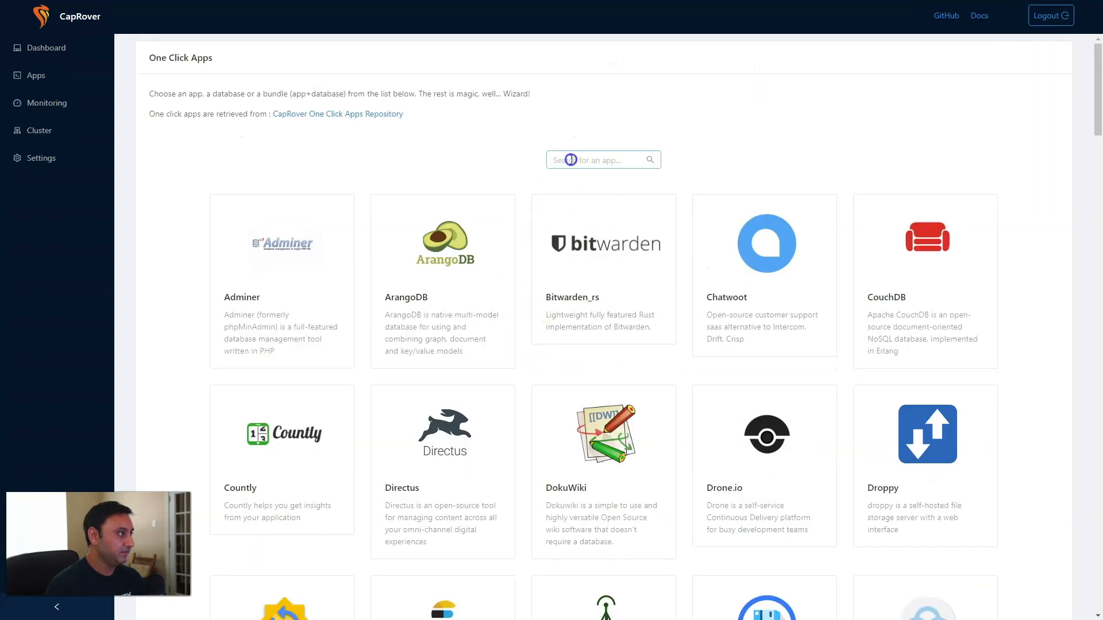
pyautogui.write('php')
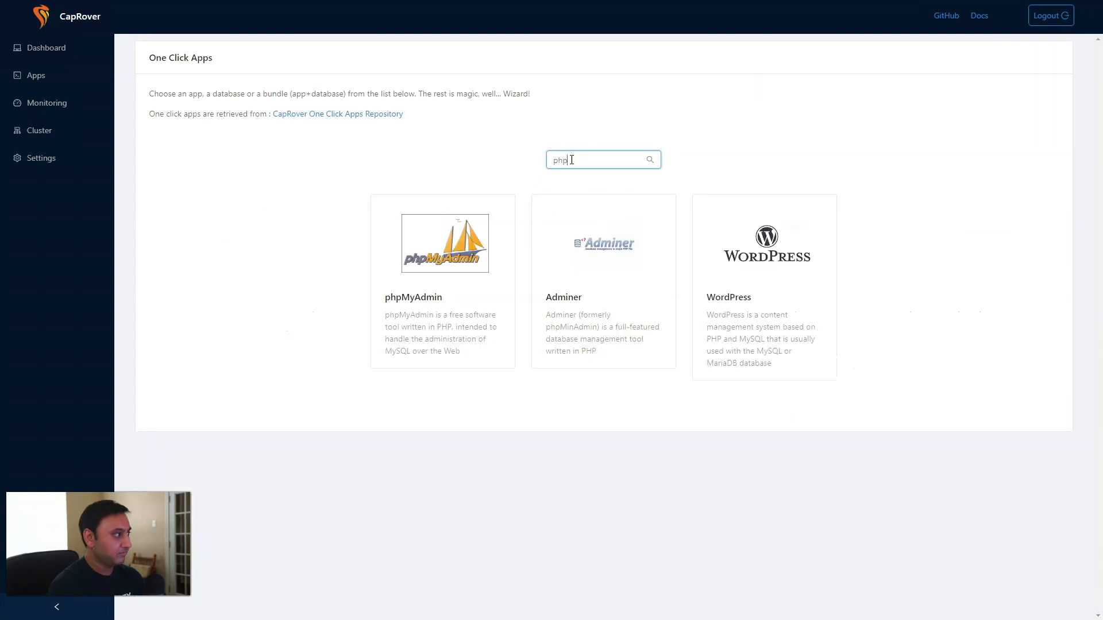
pyautogui.click(443, 265)
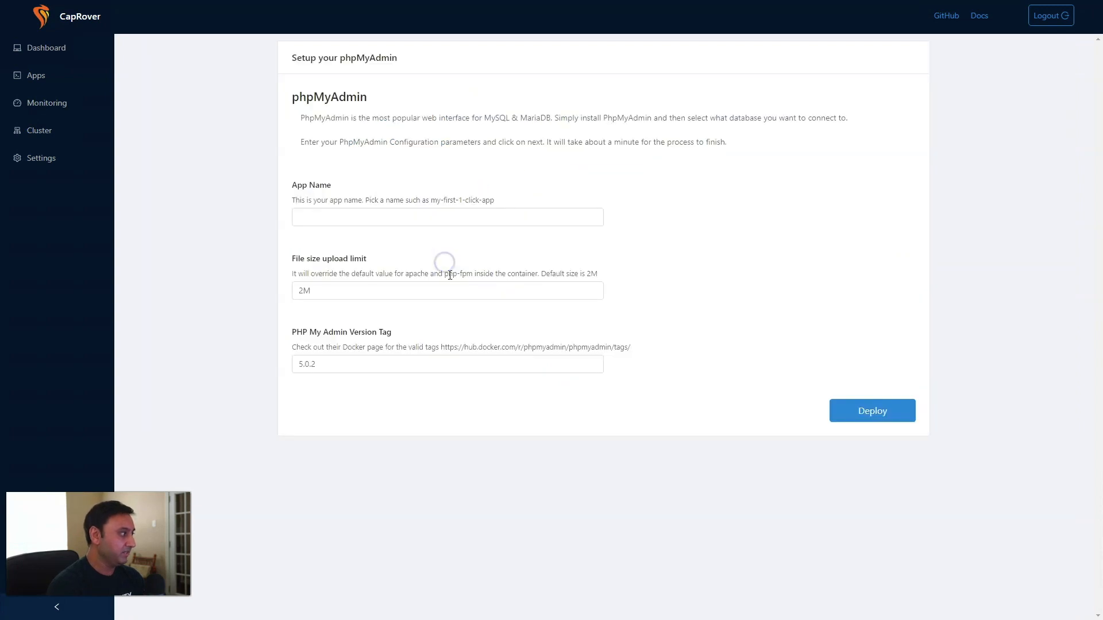
pyautogui.click(422, 217)
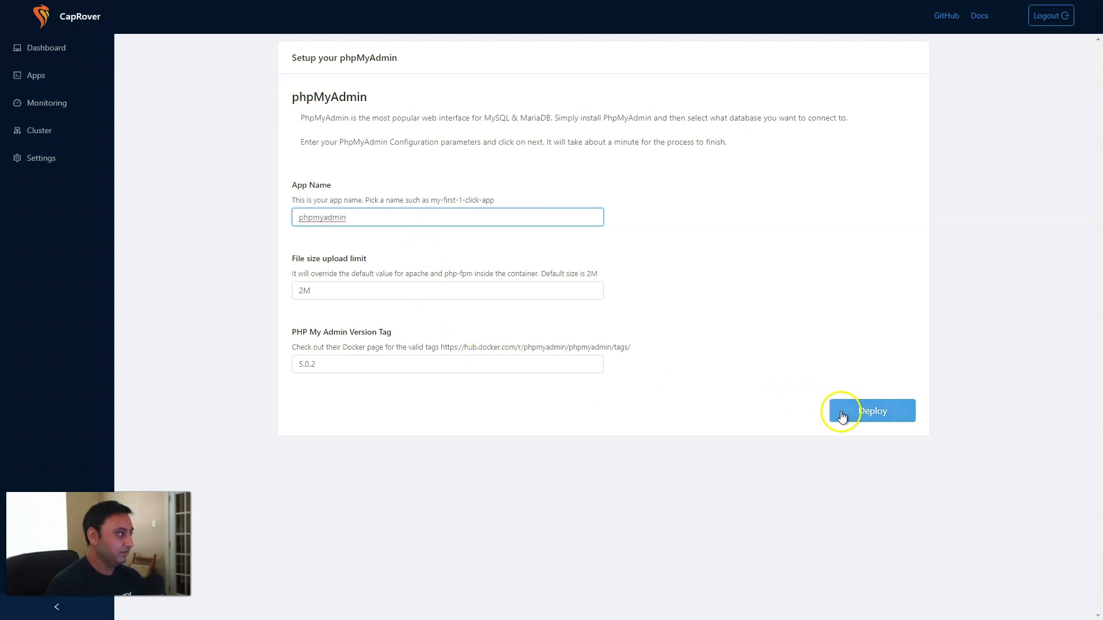
pyautogui.click(859, 412)
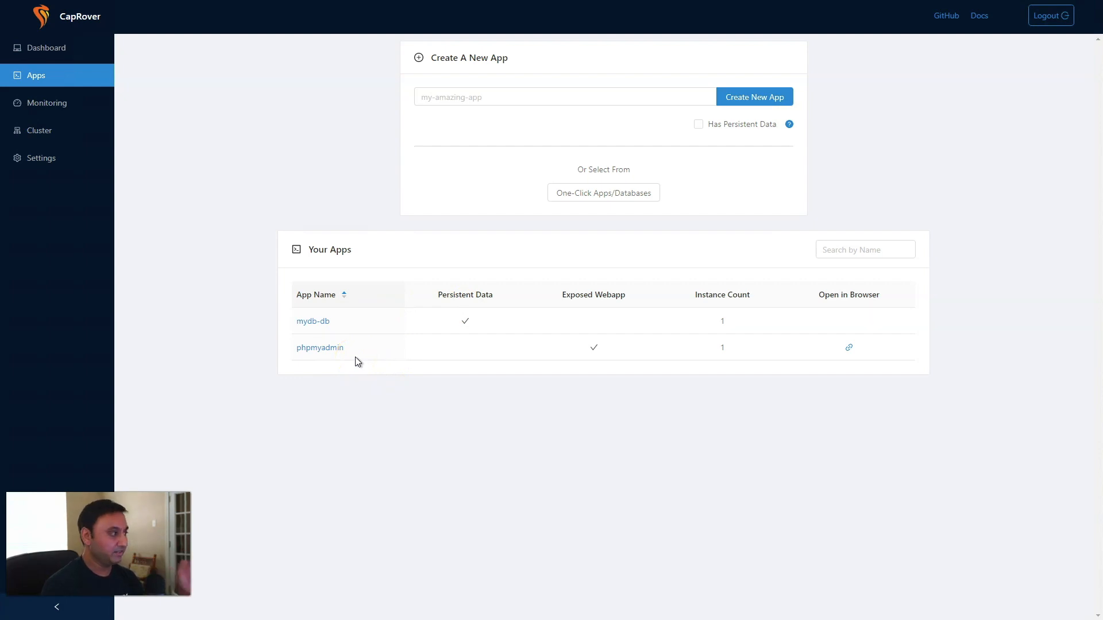
# Launch the phpmyadmin app's website from its row on the Apps page.
pyautogui.click(339, 351)
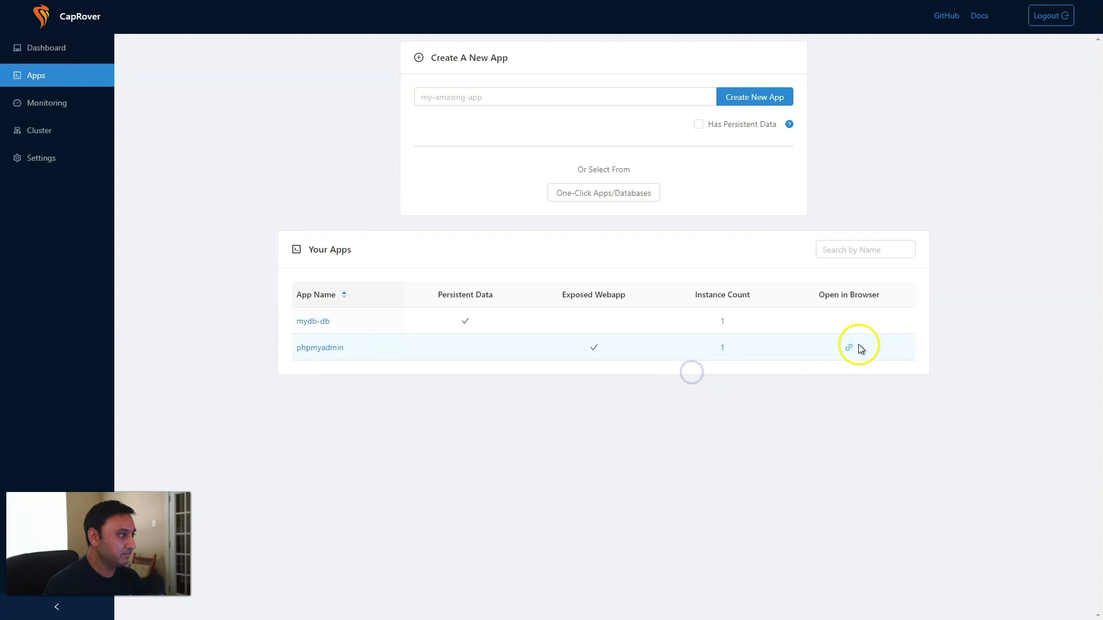
pyautogui.click(849, 349)
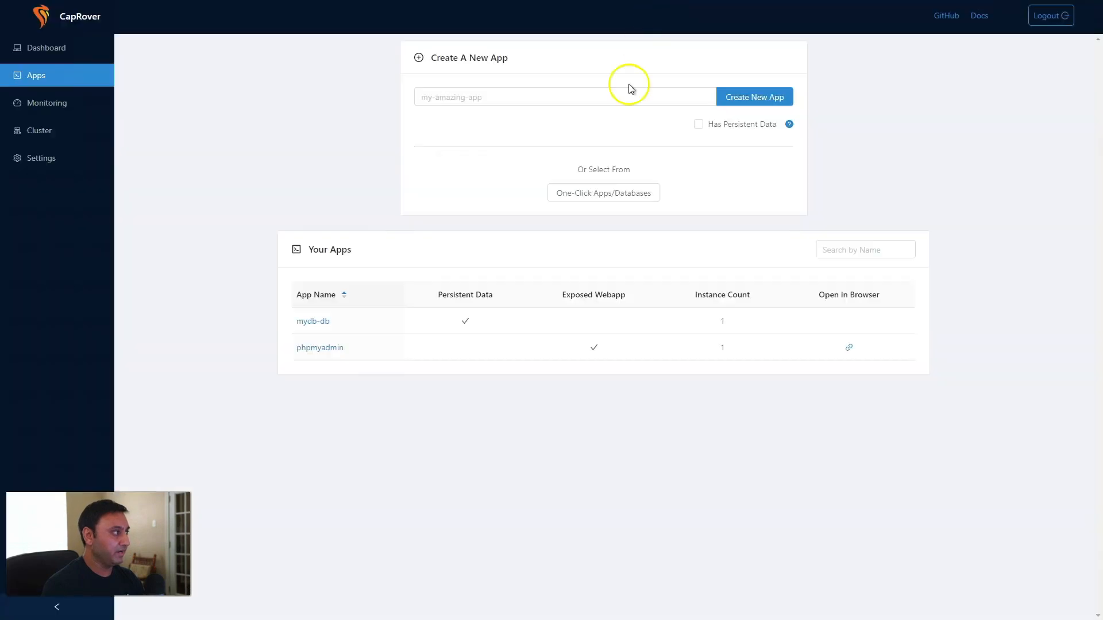
pyautogui.click(850, 349)
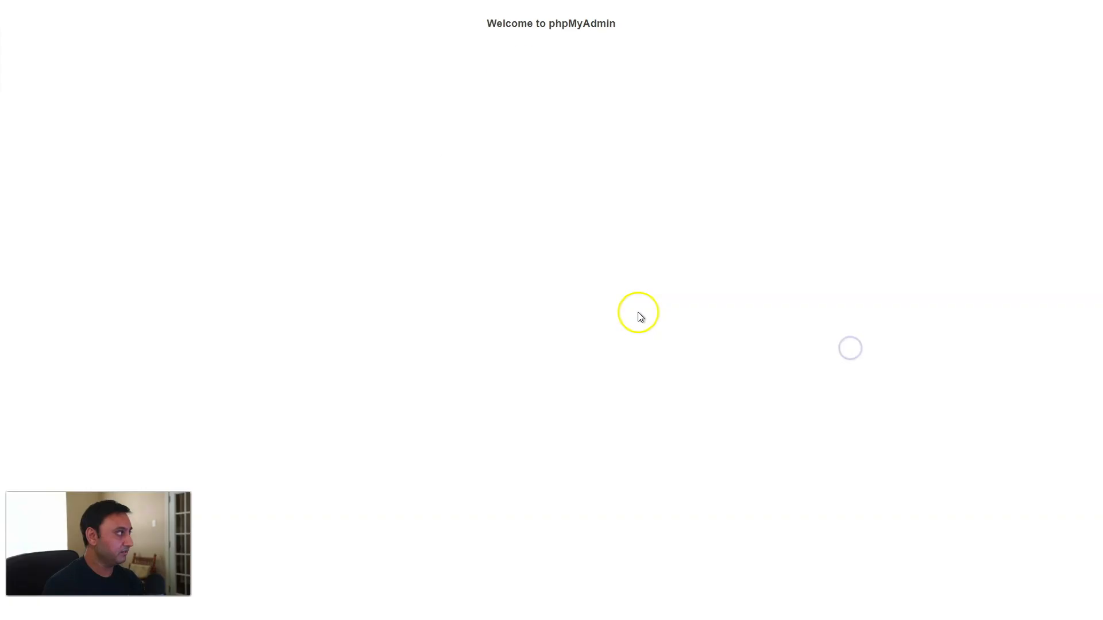
# Log in as root on server srv-captain--mydb-db and view the User accounts overview.
pyautogui.click(581, 192)
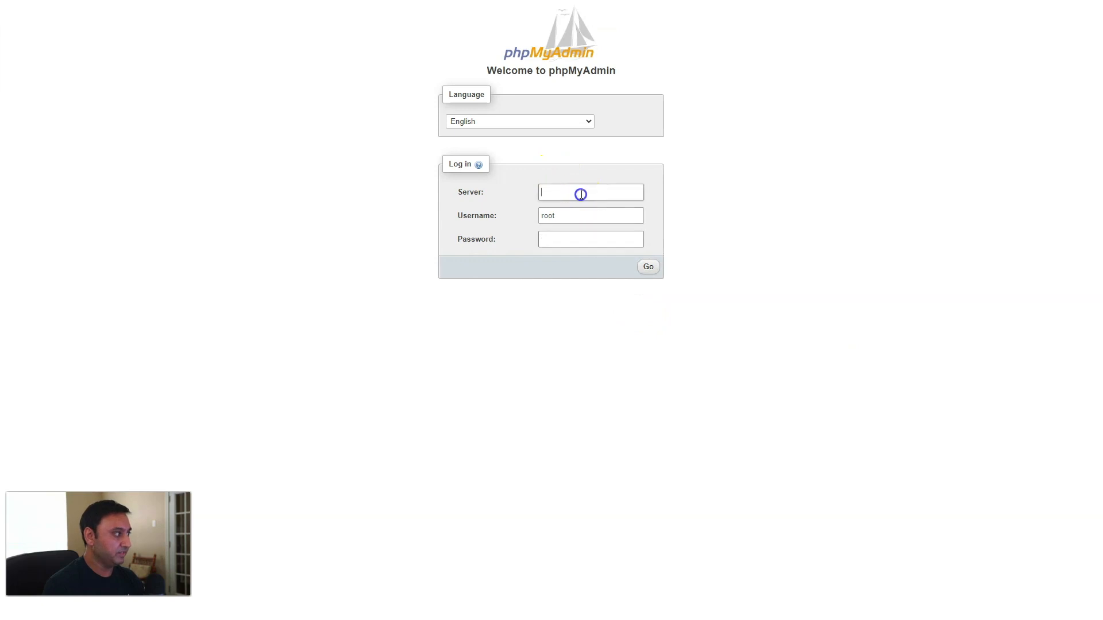
pyautogui.click(579, 212)
pyautogui.click(574, 242)
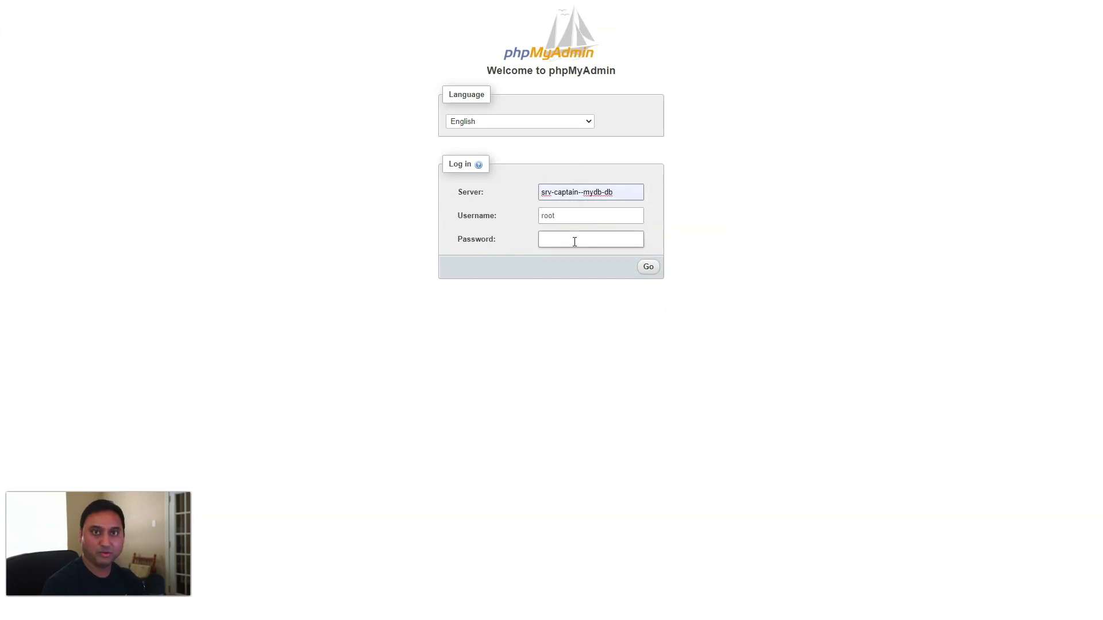
pyautogui.click(558, 198)
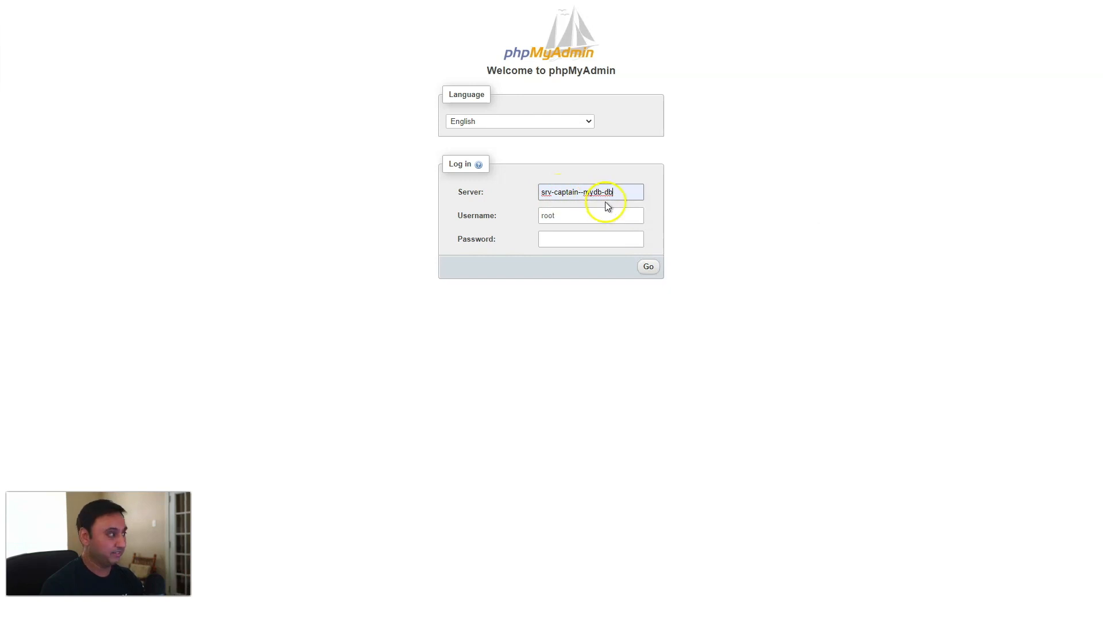
pyautogui.click(577, 217)
pyautogui.click(575, 239)
pyautogui.write('*')
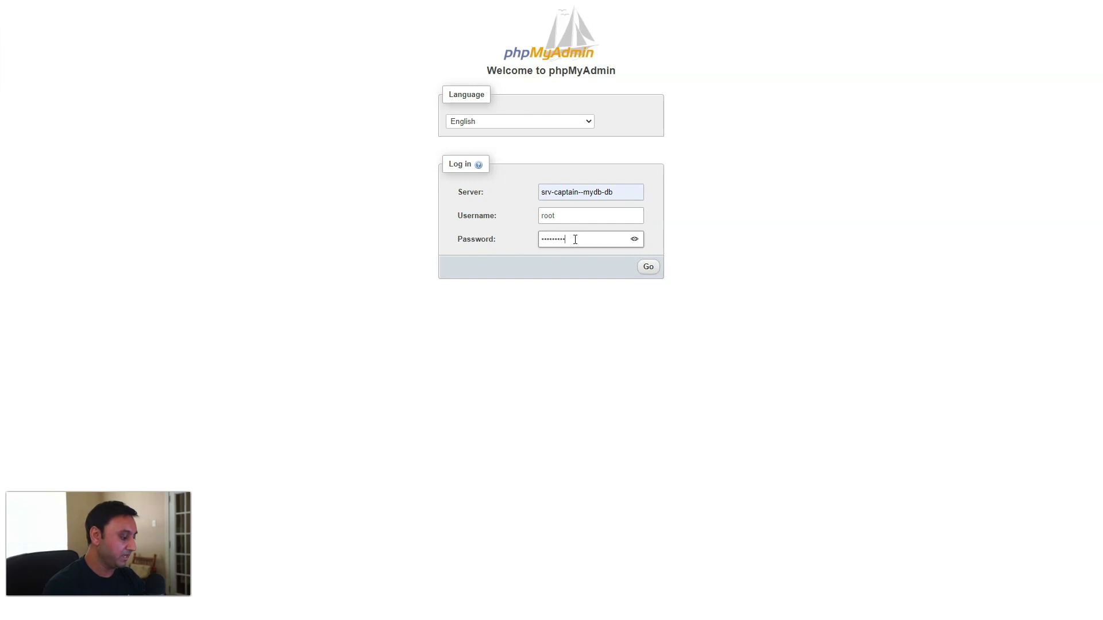
pyautogui.click(648, 267)
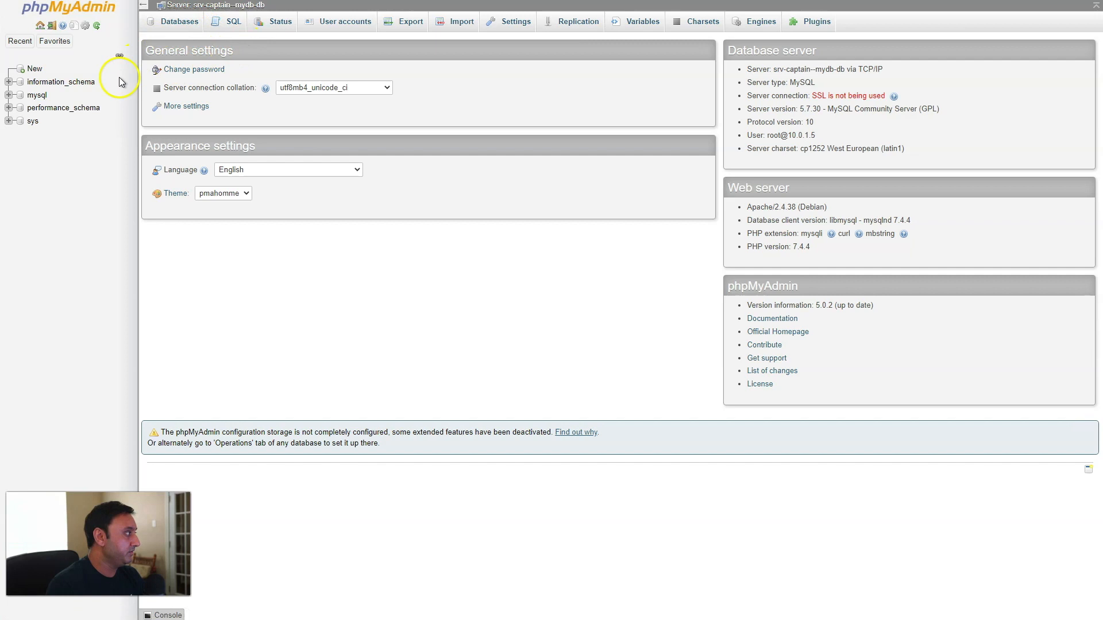
pyautogui.click(350, 24)
# Start a new phpMyAdmin user account named testwp and enter its password.
pyautogui.click(196, 208)
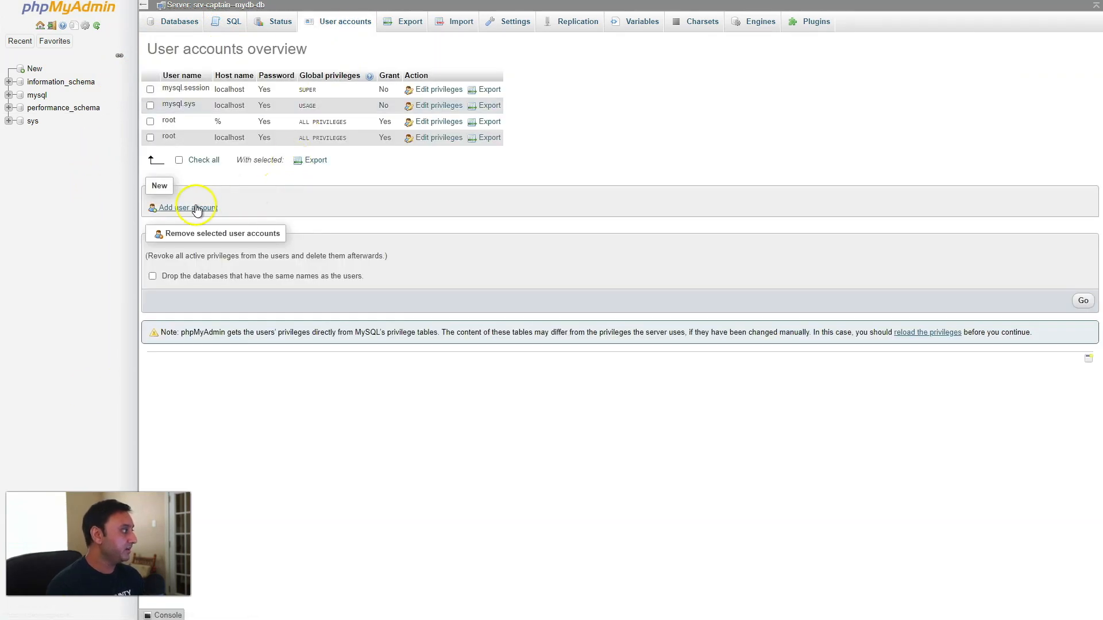
pyautogui.click(156, 208)
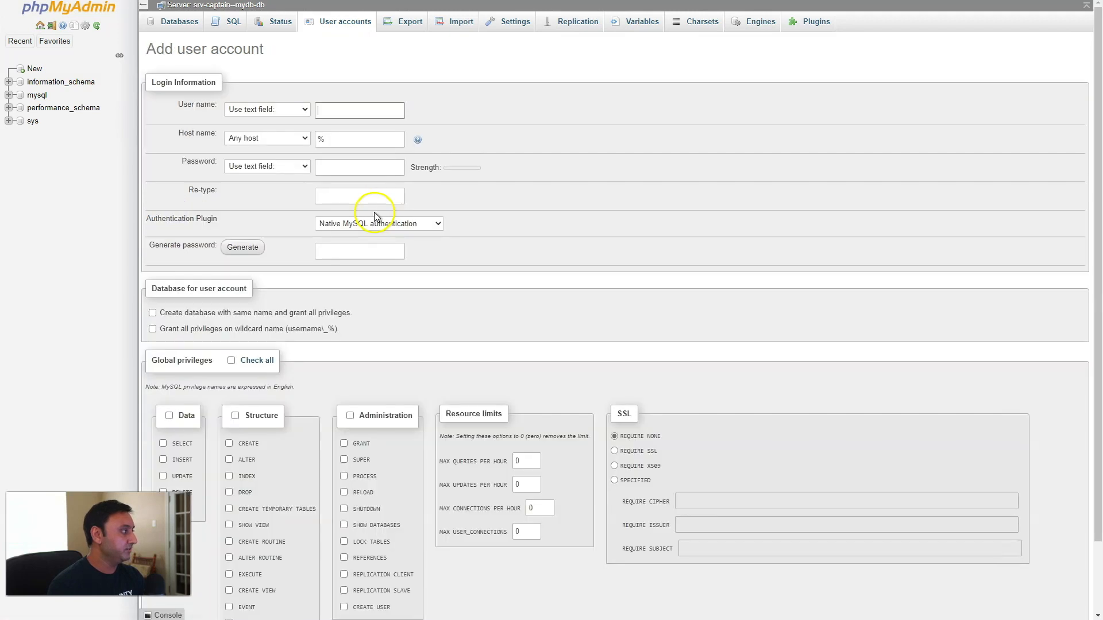
pyautogui.click(328, 111)
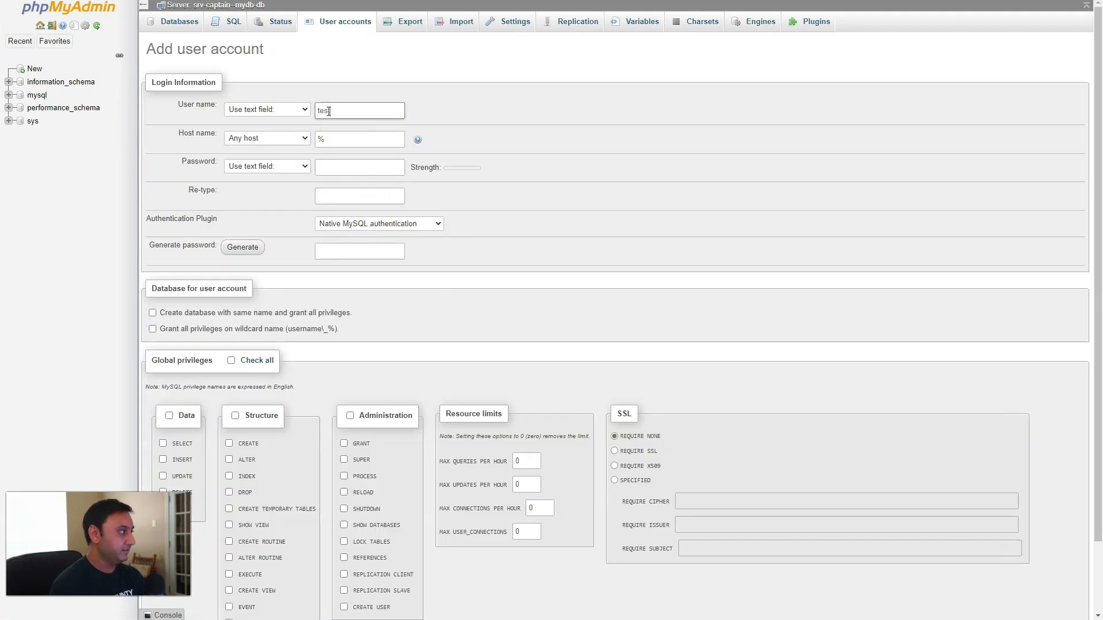
pyautogui.press('Tab')
pyautogui.press('Tab')
pyautogui.press('Tab')
pyautogui.press('Tab')
pyautogui.write('••••••••••••')
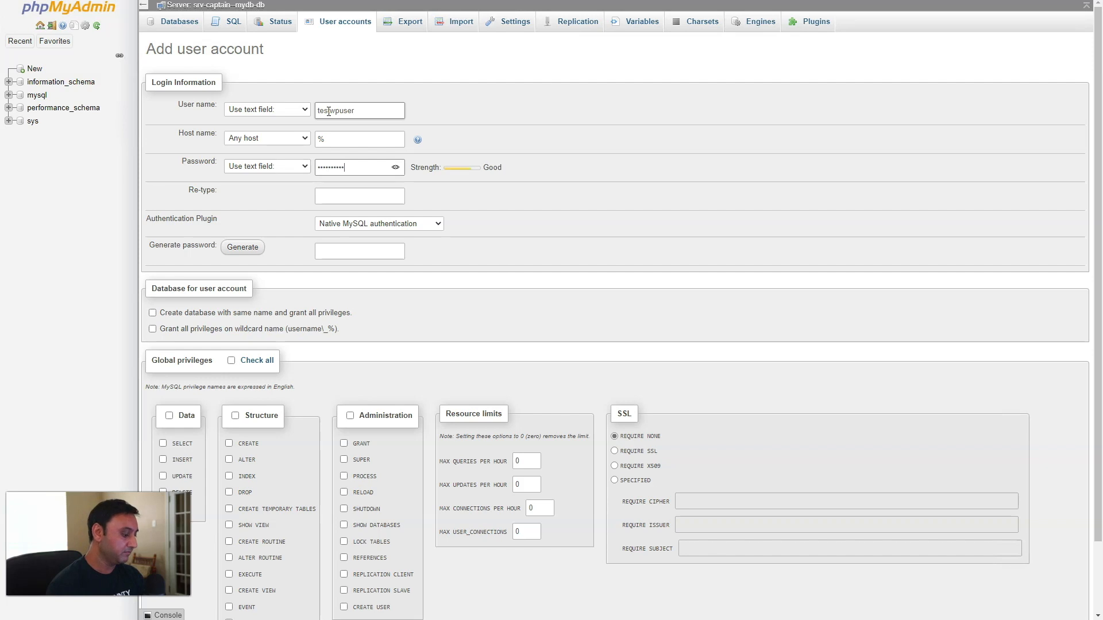
pyautogui.press('Tab')
pyautogui.write('•')
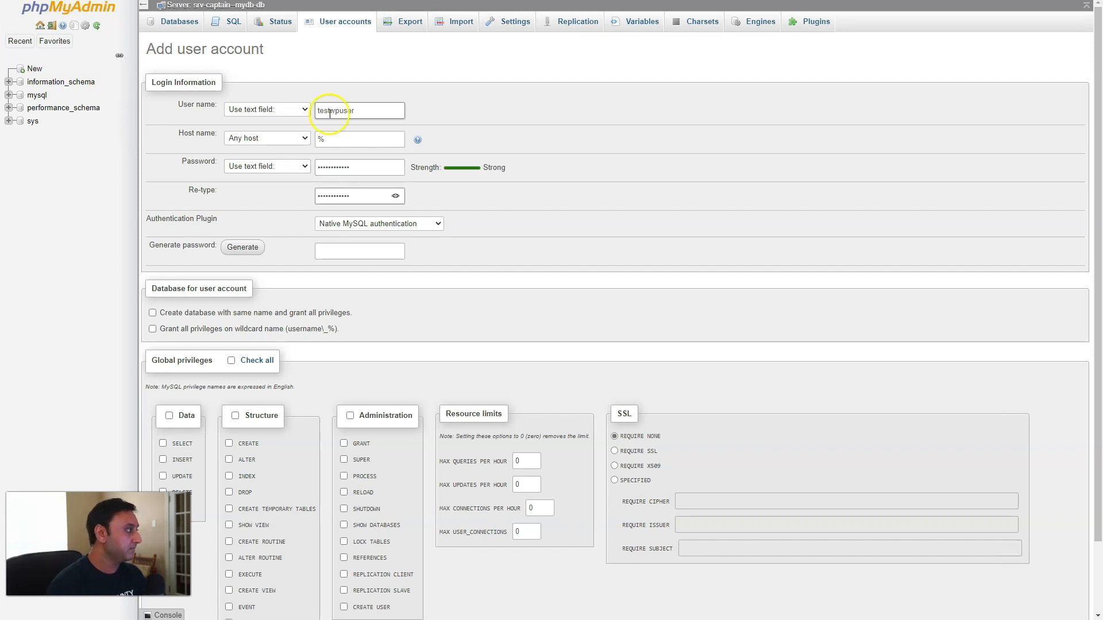
# Add a same-name database with all wildcard privileges, correct the name to testwp, and create the account.
pyautogui.click(153, 313)
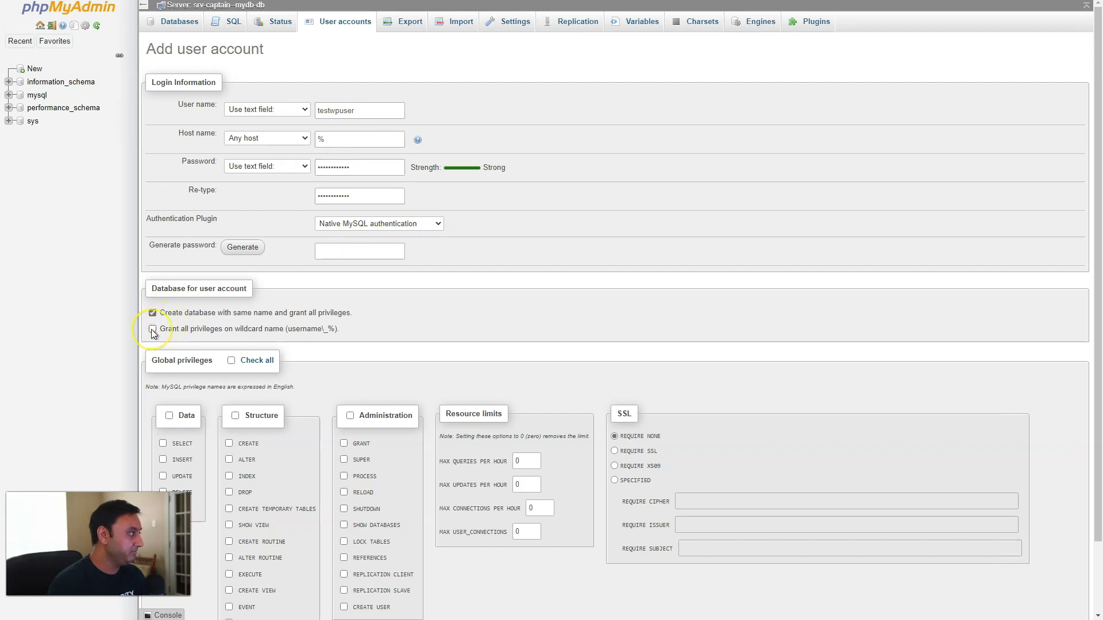
pyautogui.click(153, 329)
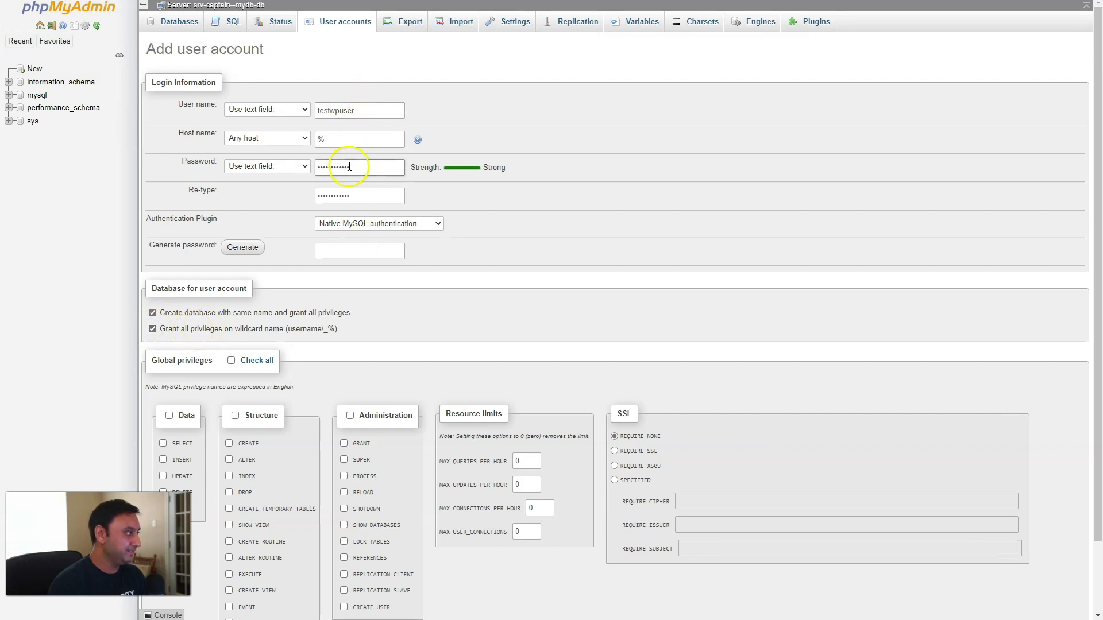
pyautogui.click(360, 109)
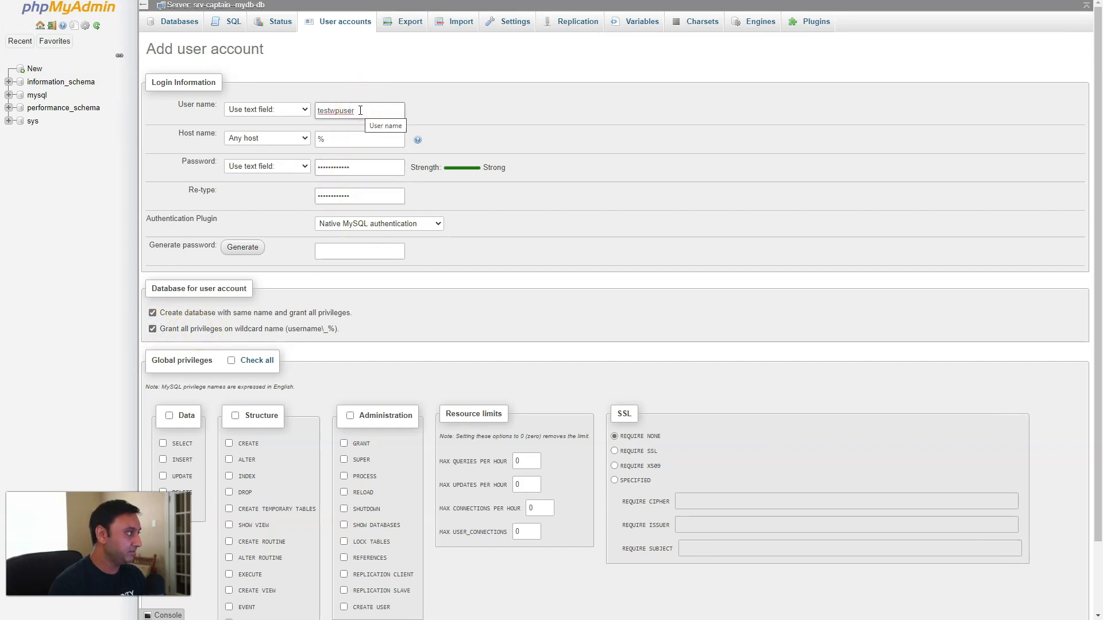
pyautogui.press('BackSpace')
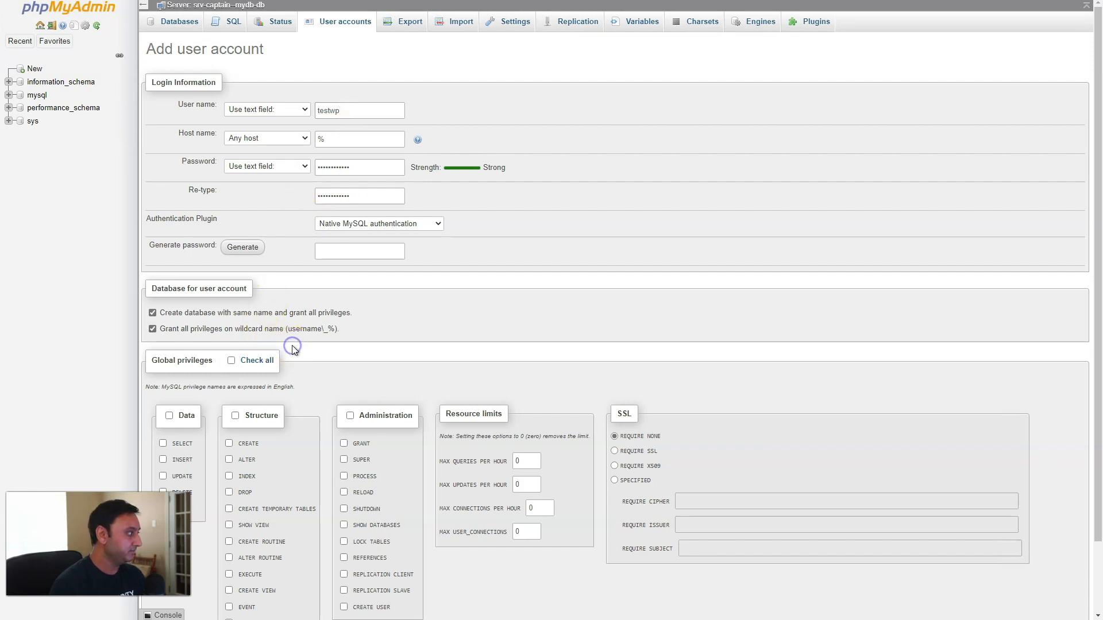
pyautogui.scroll(-2, 293, 349)
pyautogui.click(1072, 578)
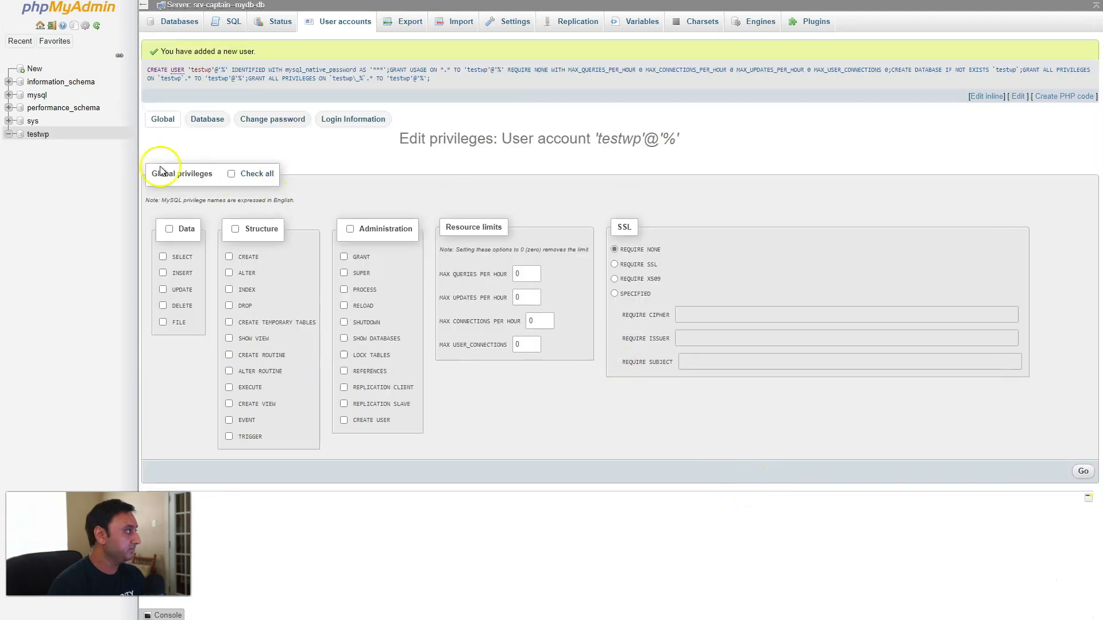
# View the empty testwp database, then return to CapRover's one-click apps catalogue.
pyautogui.click(38, 135)
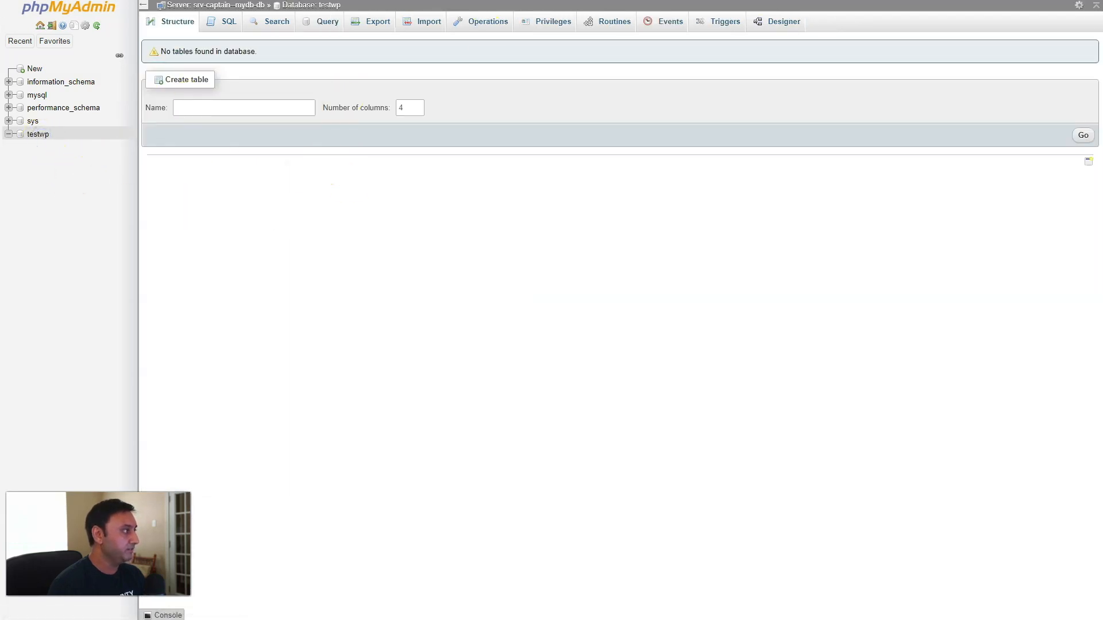
pyautogui.click(473, 1)
pyautogui.click(632, 199)
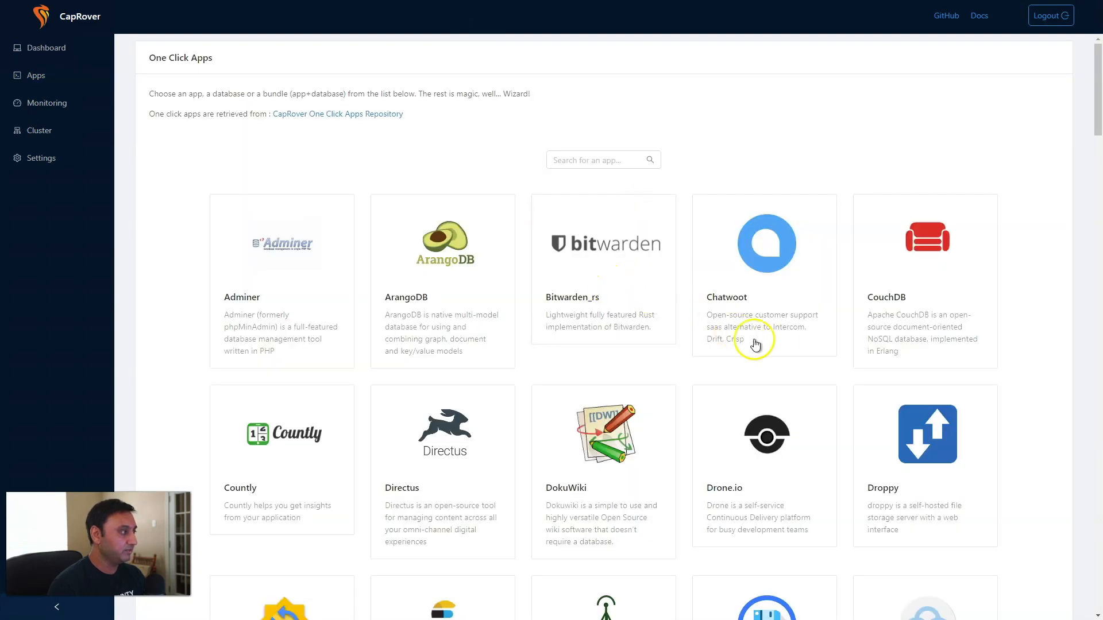
# Choose WordPress - No Database for app testwp with database host srv-captain--mydb-db.
pyautogui.scroll(-20, 778, 349)
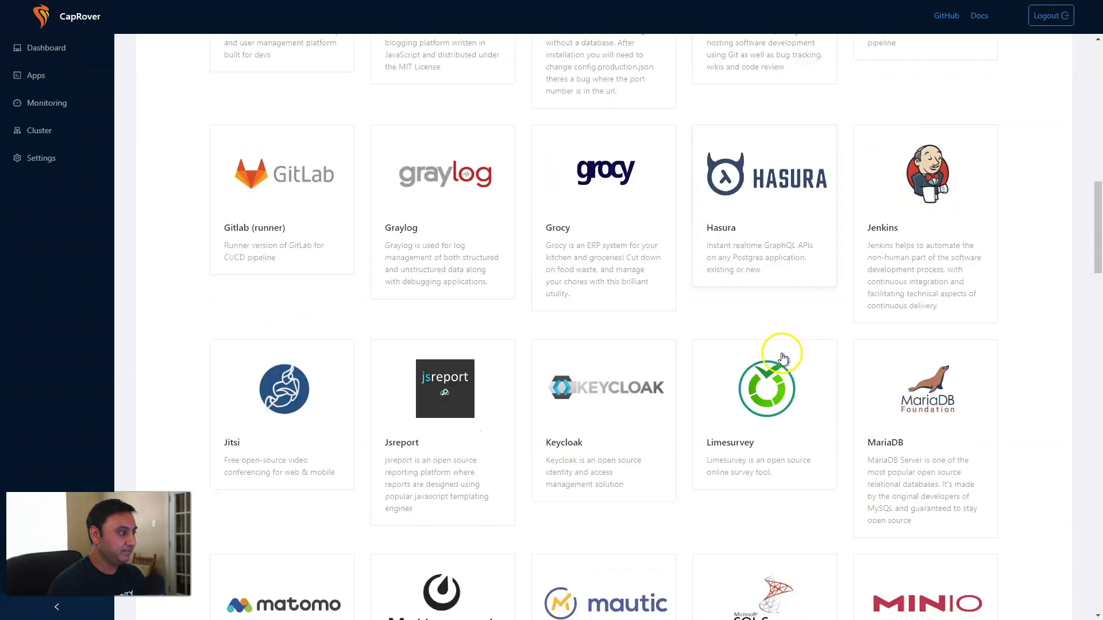
pyautogui.scroll(-19, 783, 358)
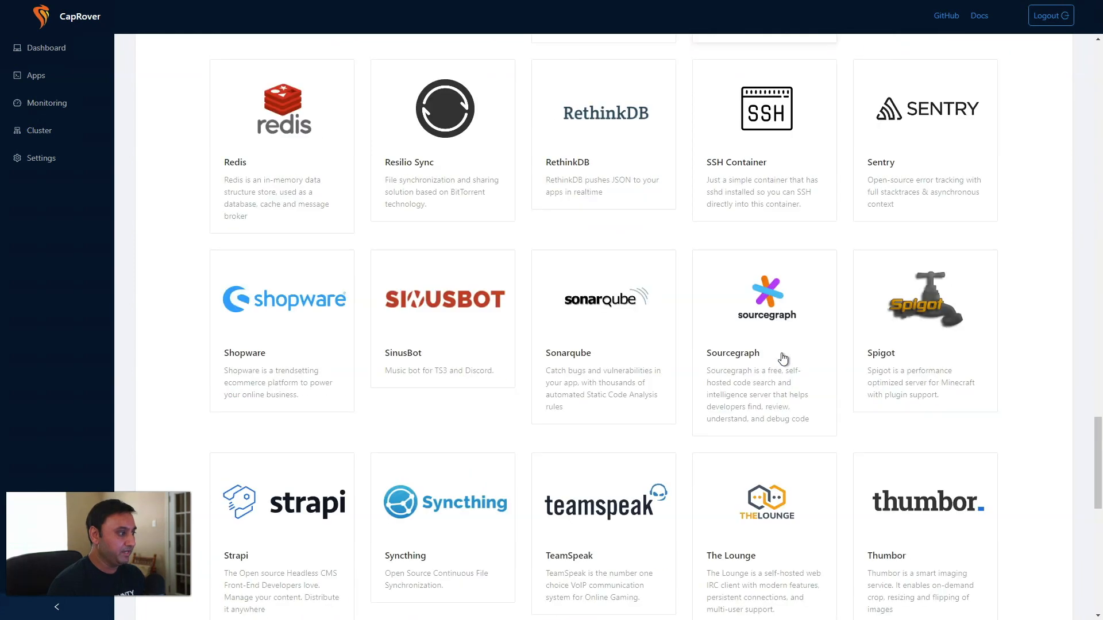
pyautogui.scroll(-8, 784, 359)
pyautogui.click(908, 270)
pyautogui.click(321, 282)
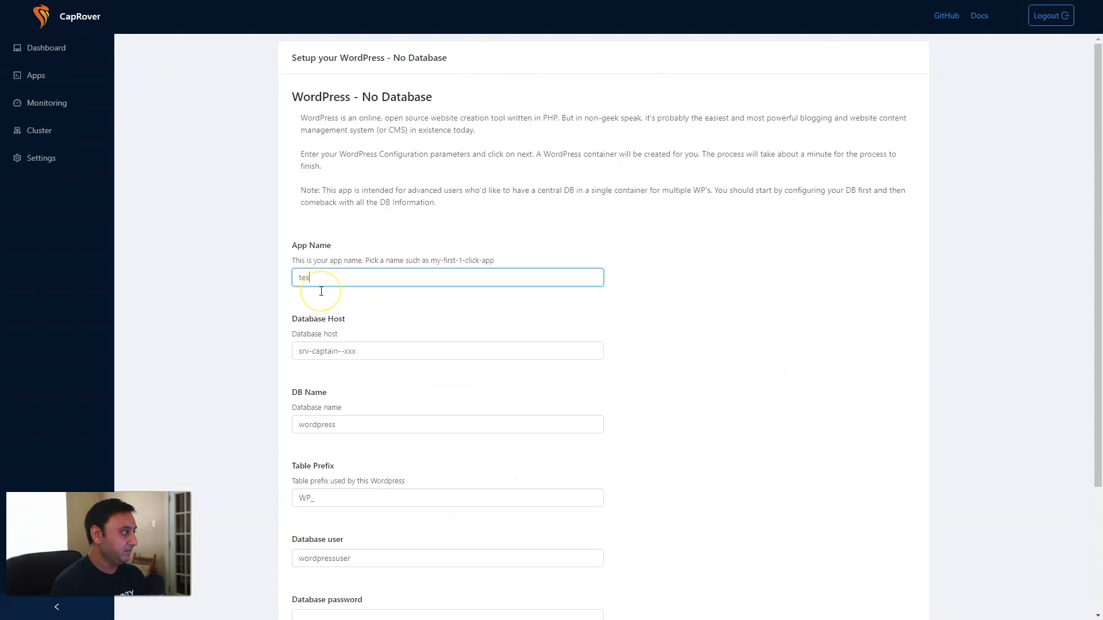
pyautogui.press('Tab')
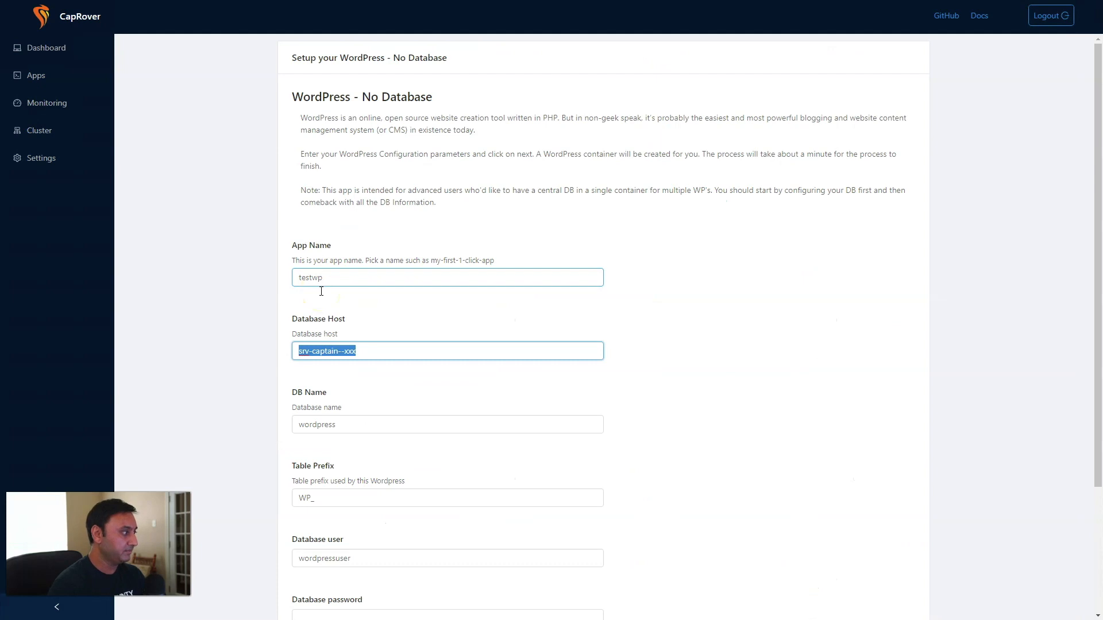
pyautogui.press('End')
pyautogui.press('BackSpace')
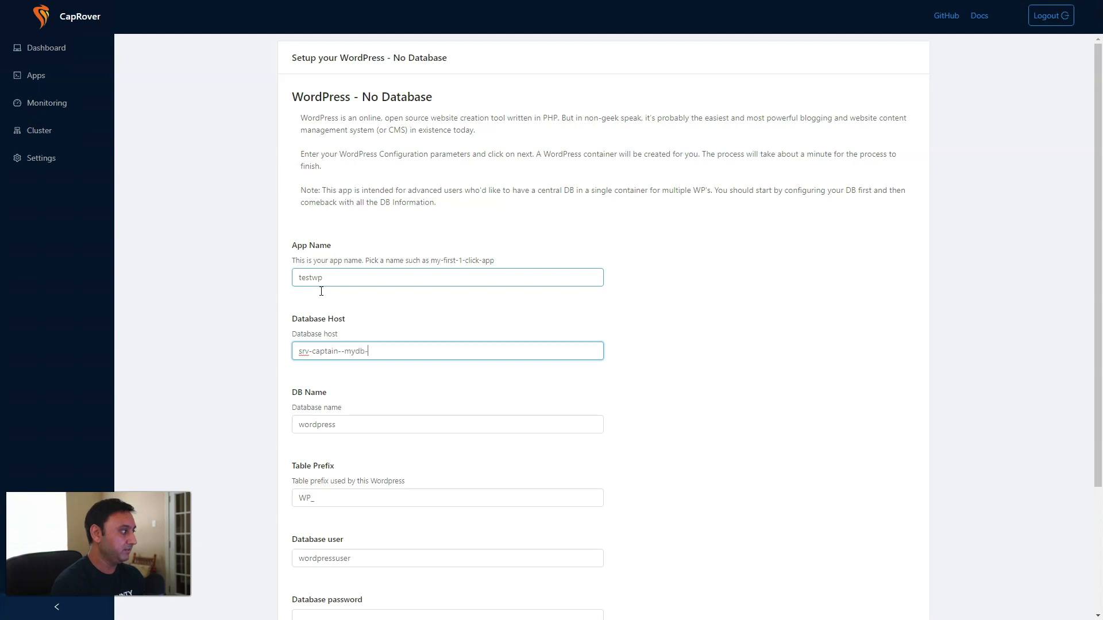
# Set database name testwp, prefix testwp_, user testwp and the password, then deploy.
pyautogui.click(357, 427)
pyautogui.moveTo(334, 428); pyautogui.dragTo(281, 425)
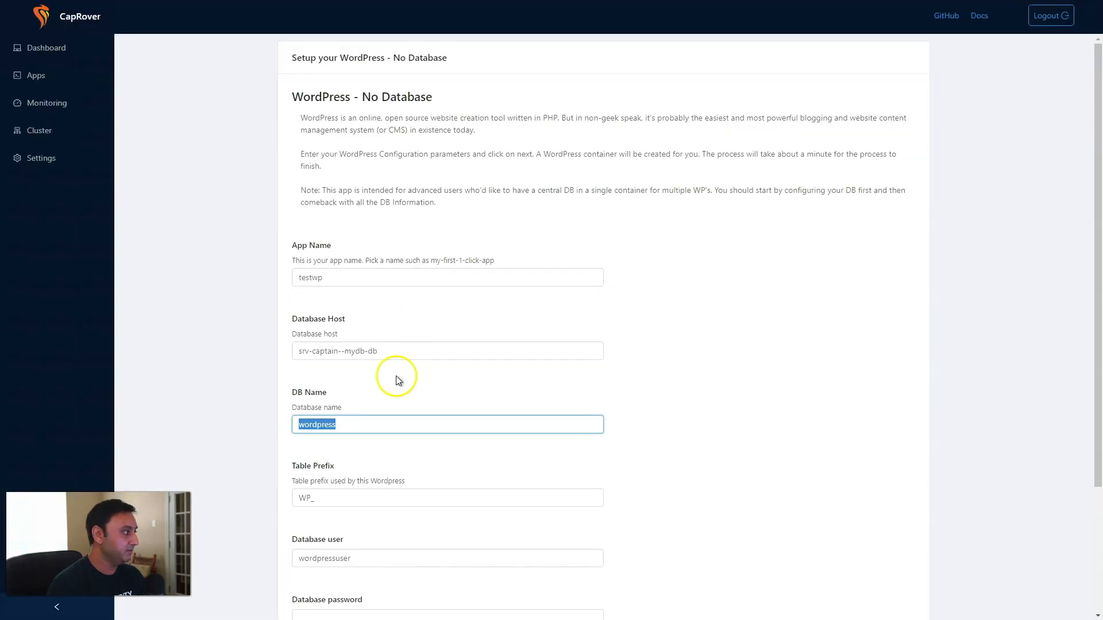
pyautogui.write('testwp')
pyautogui.click(361, 494)
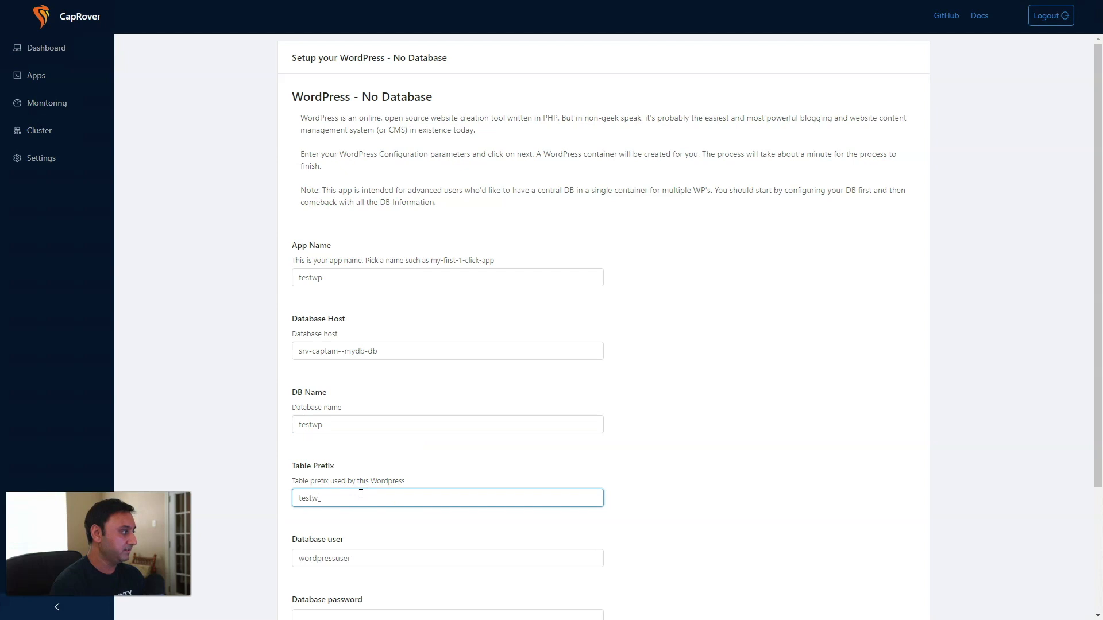
pyautogui.scroll(-3, 360, 499)
pyautogui.click(364, 394)
pyautogui.moveTo(381, 393); pyautogui.dragTo(297, 392)
pyautogui.write('testwp')
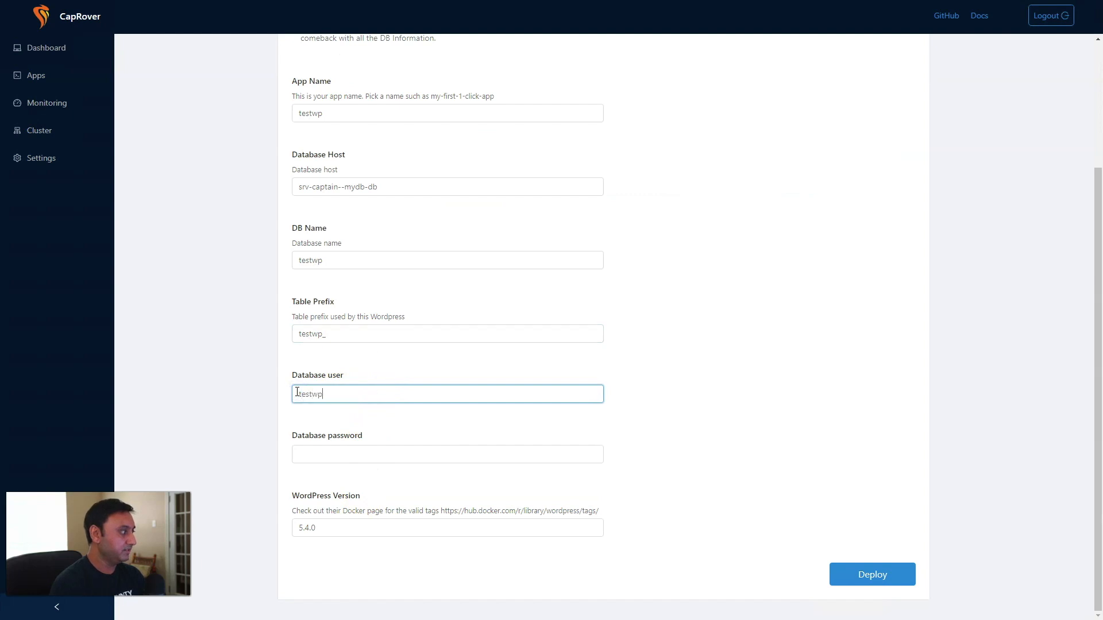
pyautogui.click(332, 451)
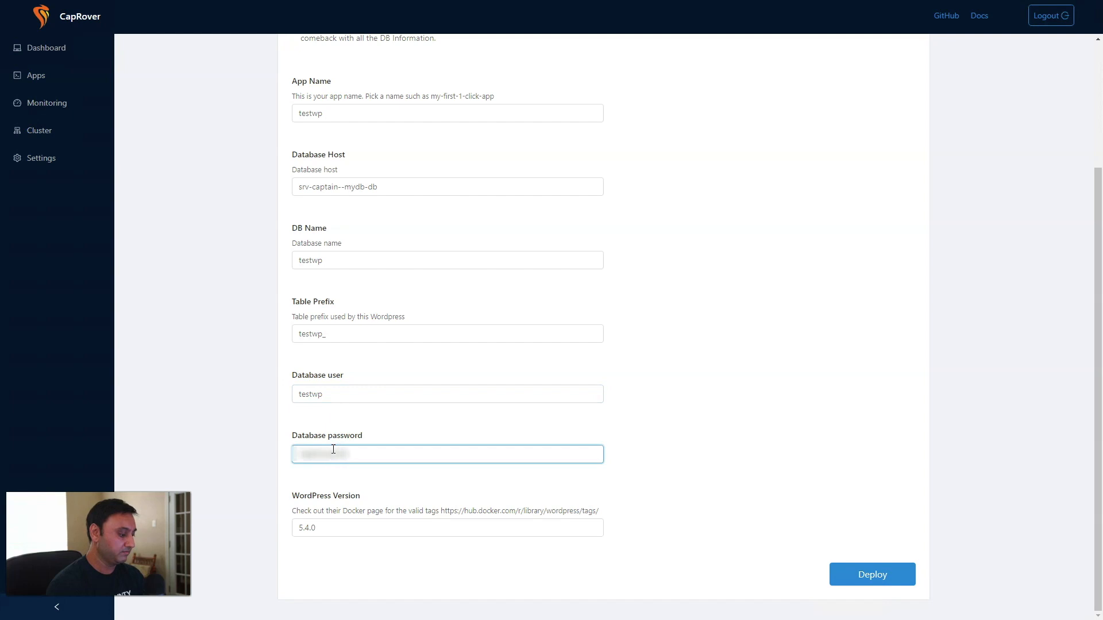
pyautogui.click(855, 572)
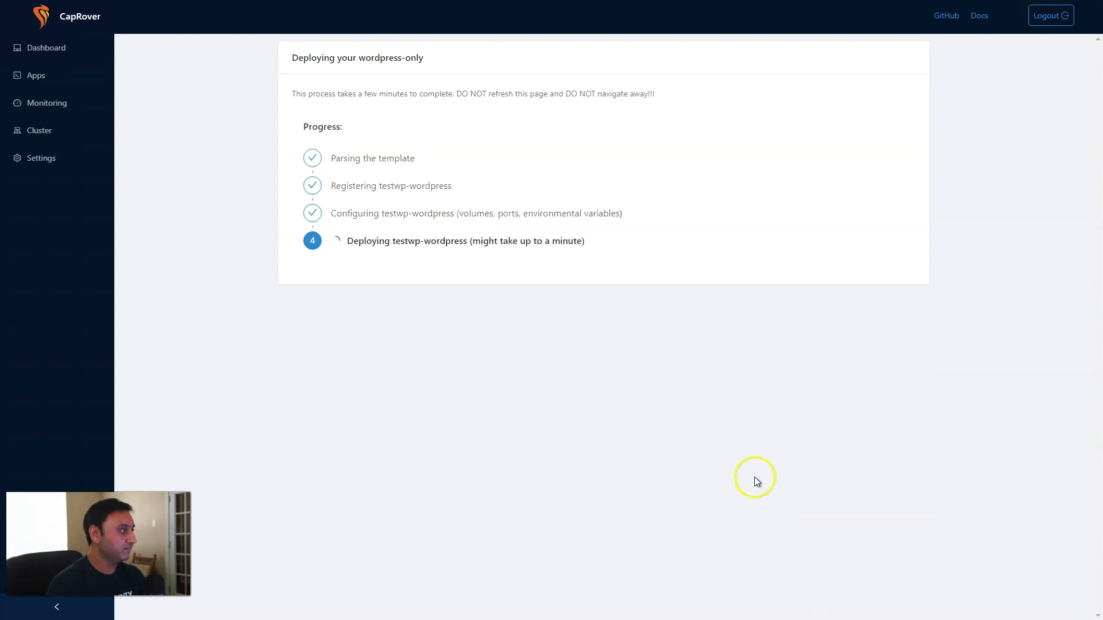
# Finish the testwp deployment, open testwp-wordpress in the browser, and pass the language choice.
pyautogui.click(862, 398)
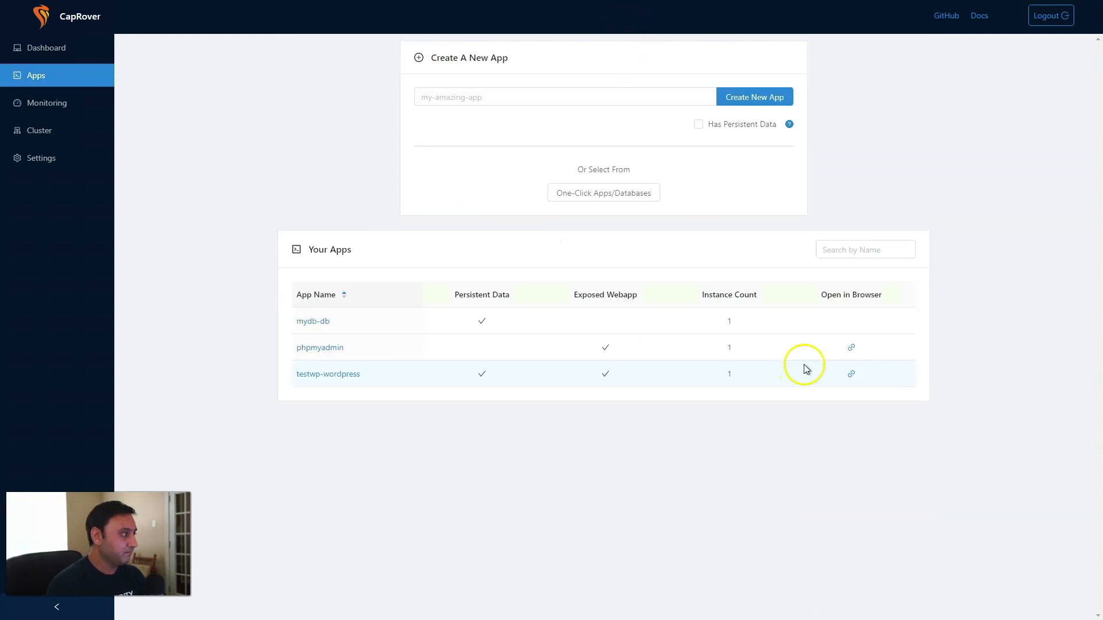
pyautogui.click(850, 375)
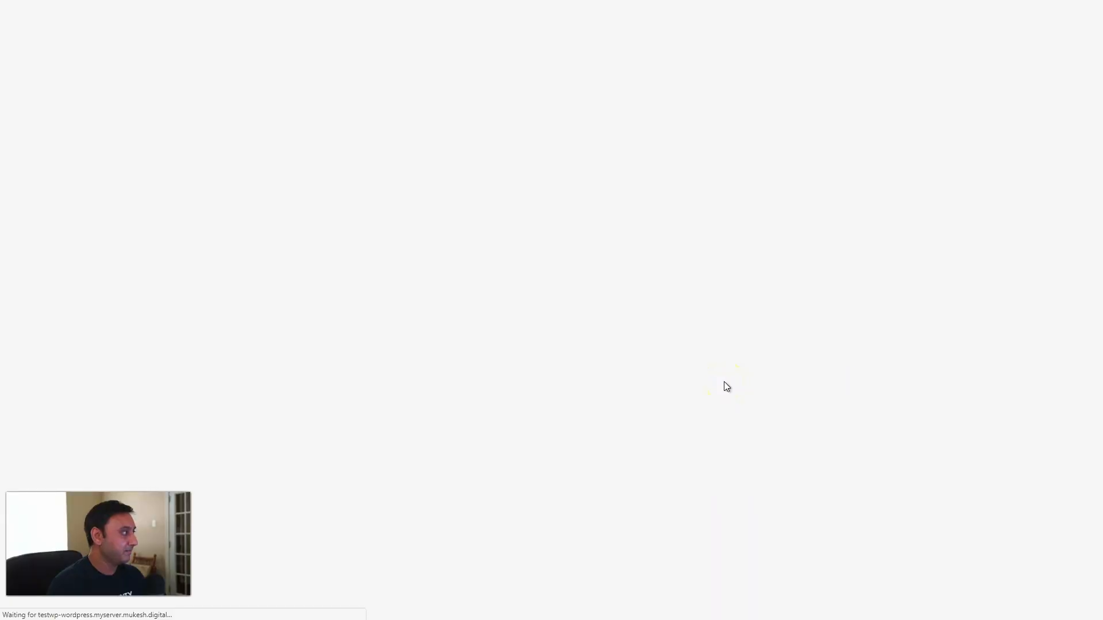
pyautogui.click(617, 370)
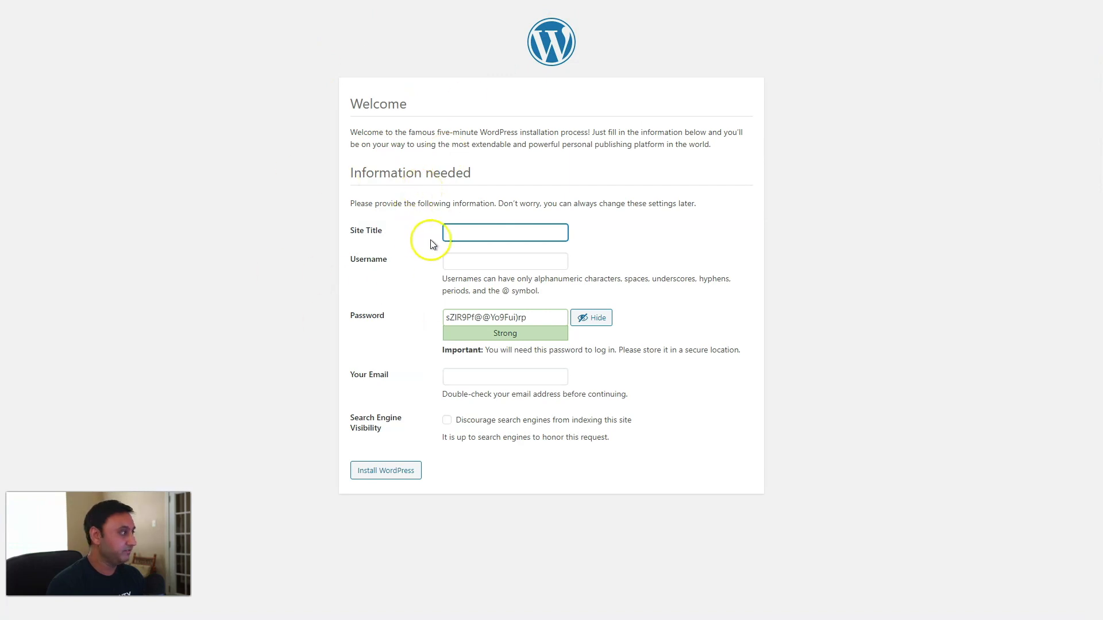
# Install WordPress with site title Test WP, username admin, a password and the admin e-mail.
pyautogui.click(473, 234)
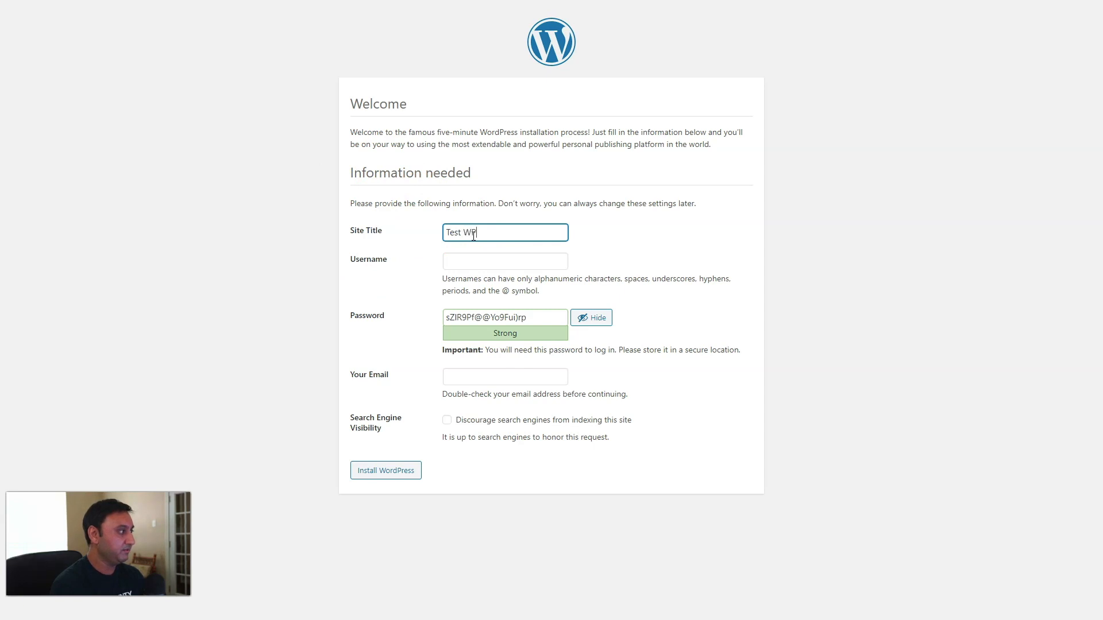
pyautogui.press('Tab')
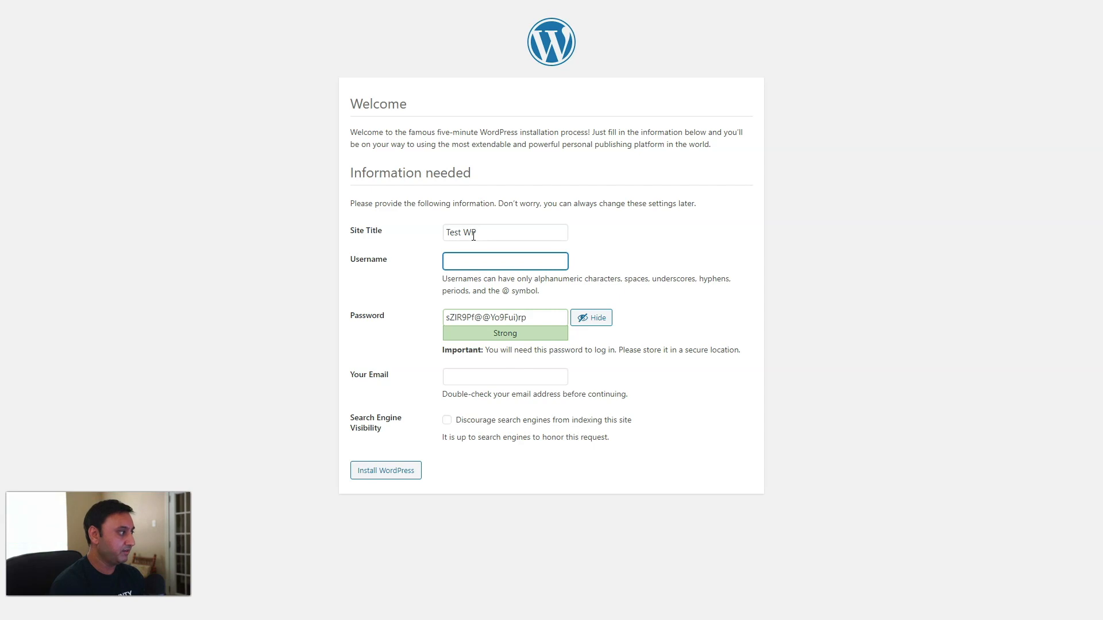
pyautogui.press('Tab')
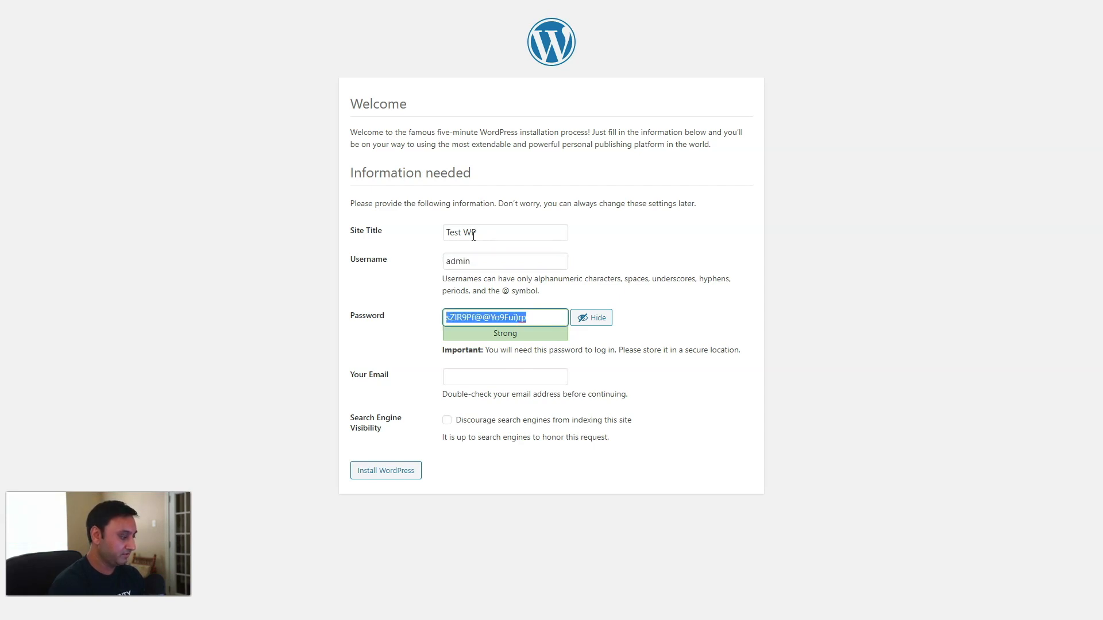
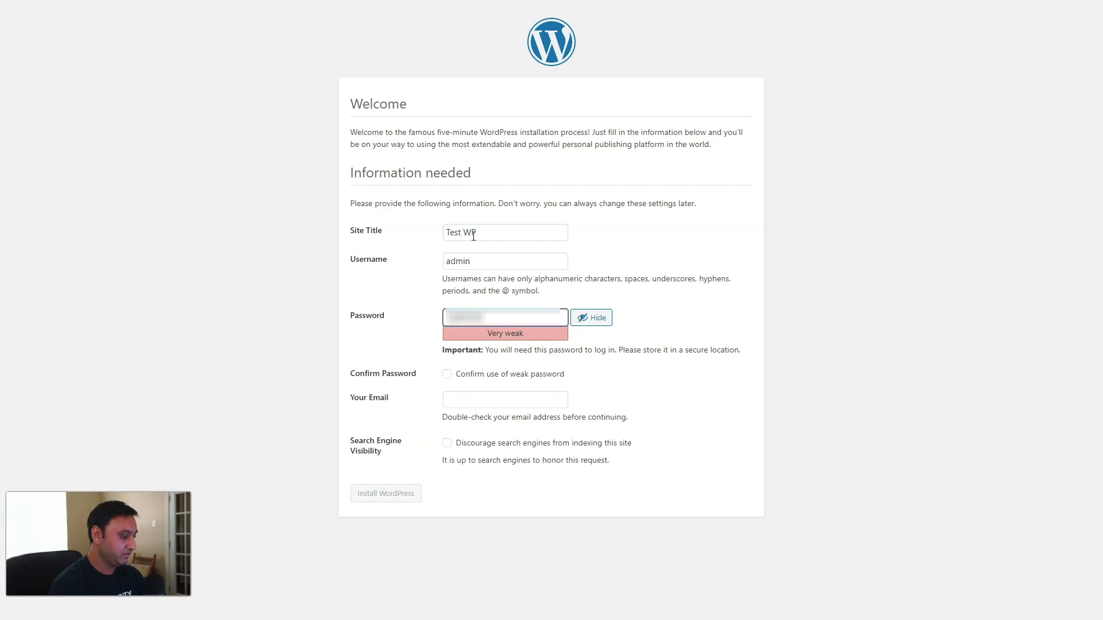
pyautogui.press('Tab')
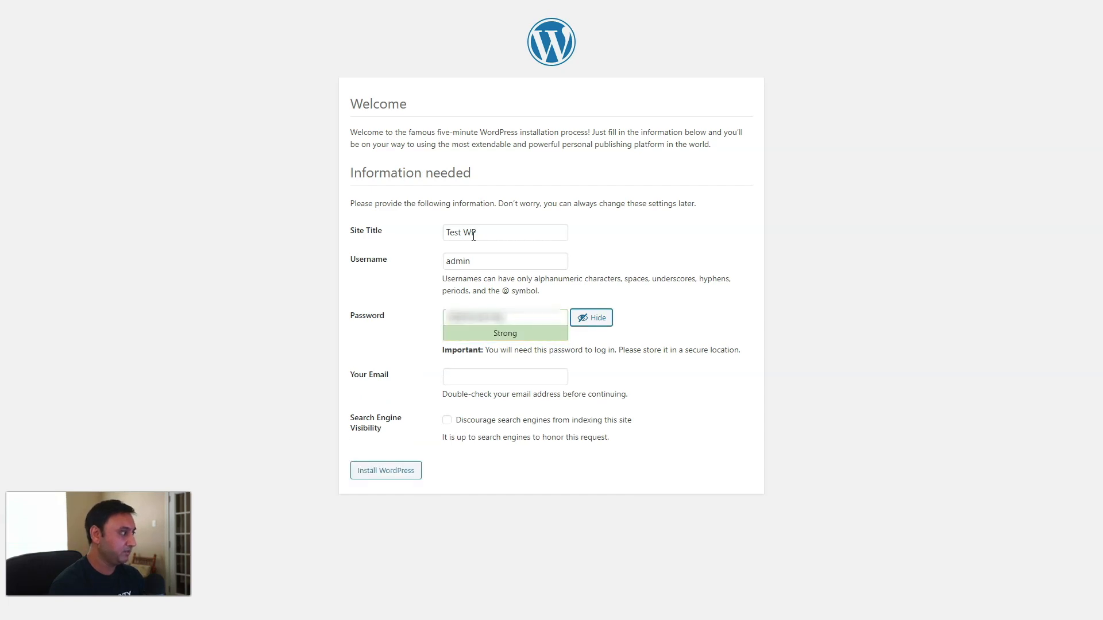
pyautogui.press('Tab')
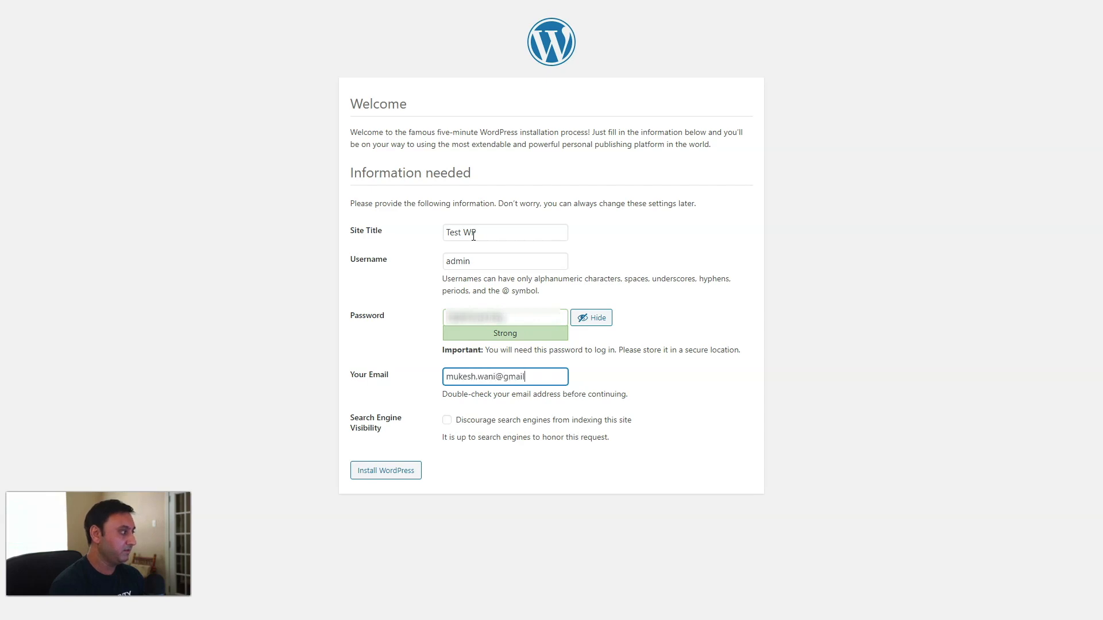
pyautogui.click(405, 469)
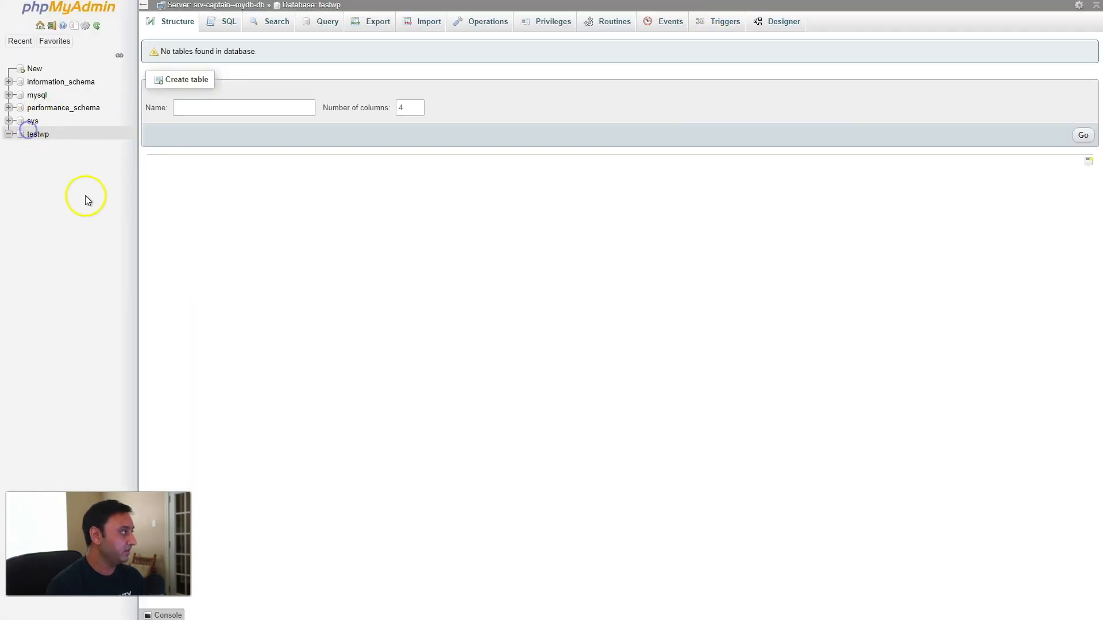
# Check the testwp tables, view the Test WP Hello world home page, and go back to CapRover.
pyautogui.click(39, 135)
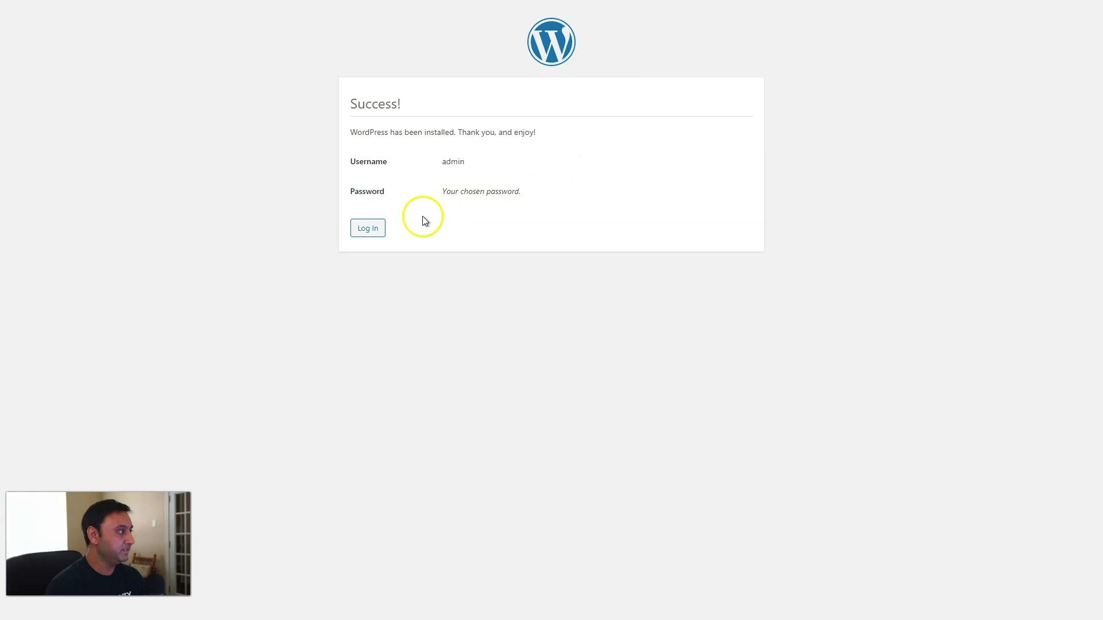
pyautogui.click(373, 228)
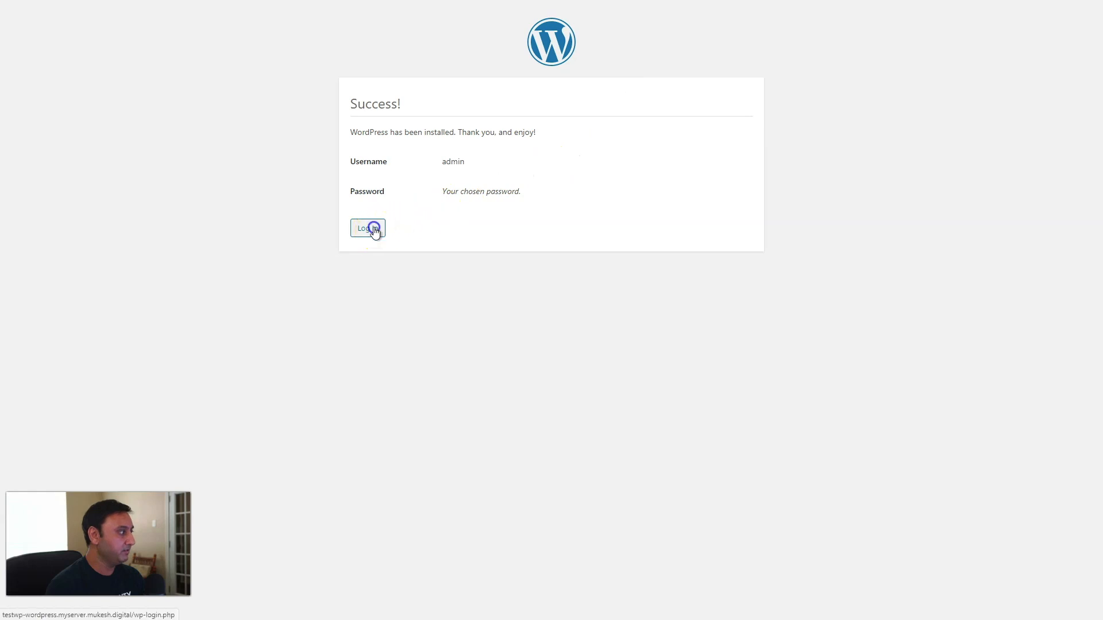
pyautogui.click(479, 345)
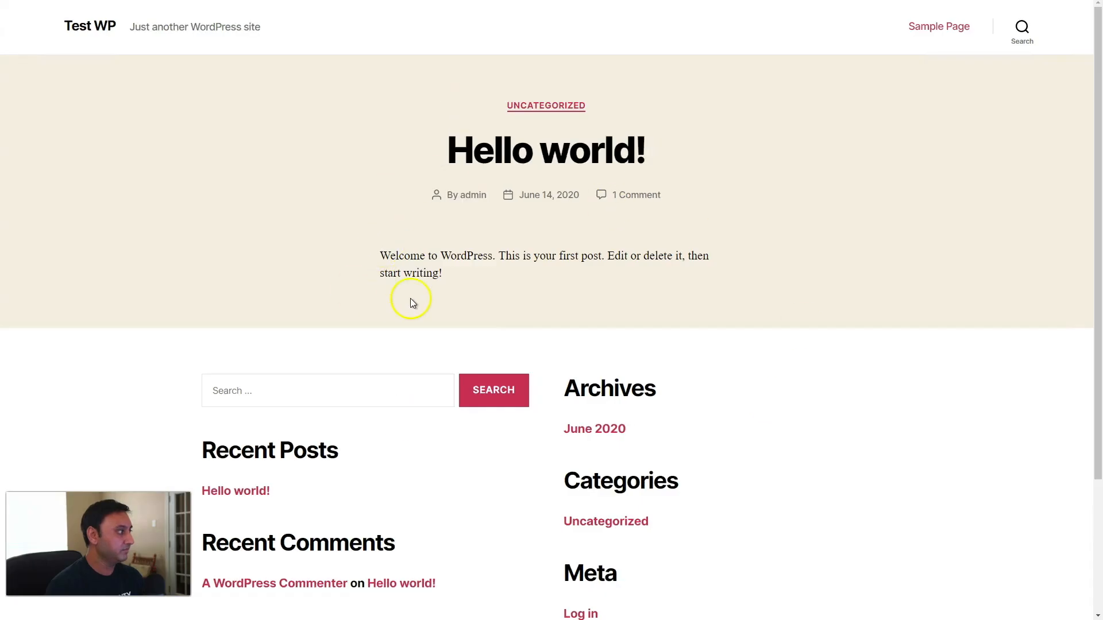
pyautogui.hotkey('ctrl', 'shift', 'Tab')
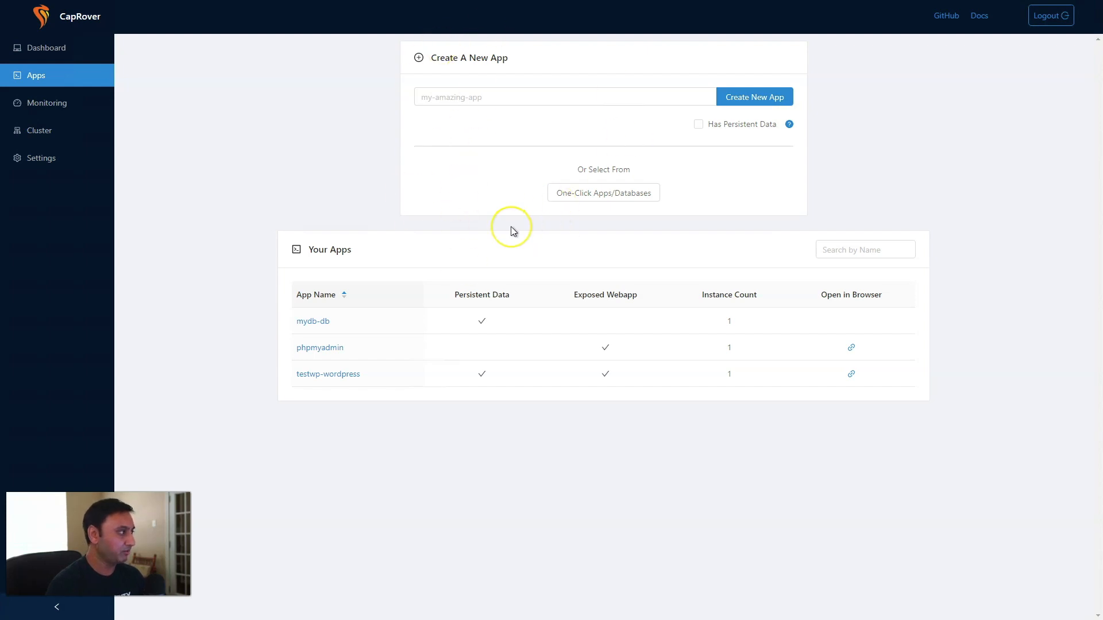
# Search the one-click apps for 'word' and open the WordPress - No Database setup form.
pyautogui.click(609, 195)
pyautogui.scroll(-10, 494, 128)
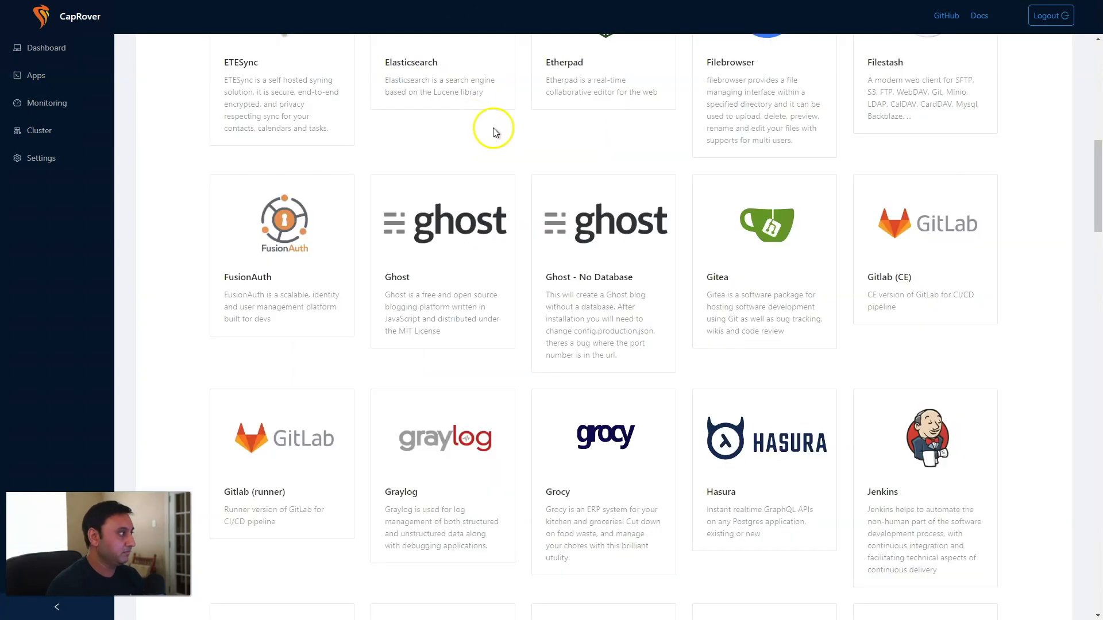
pyautogui.scroll(10, 534, 184)
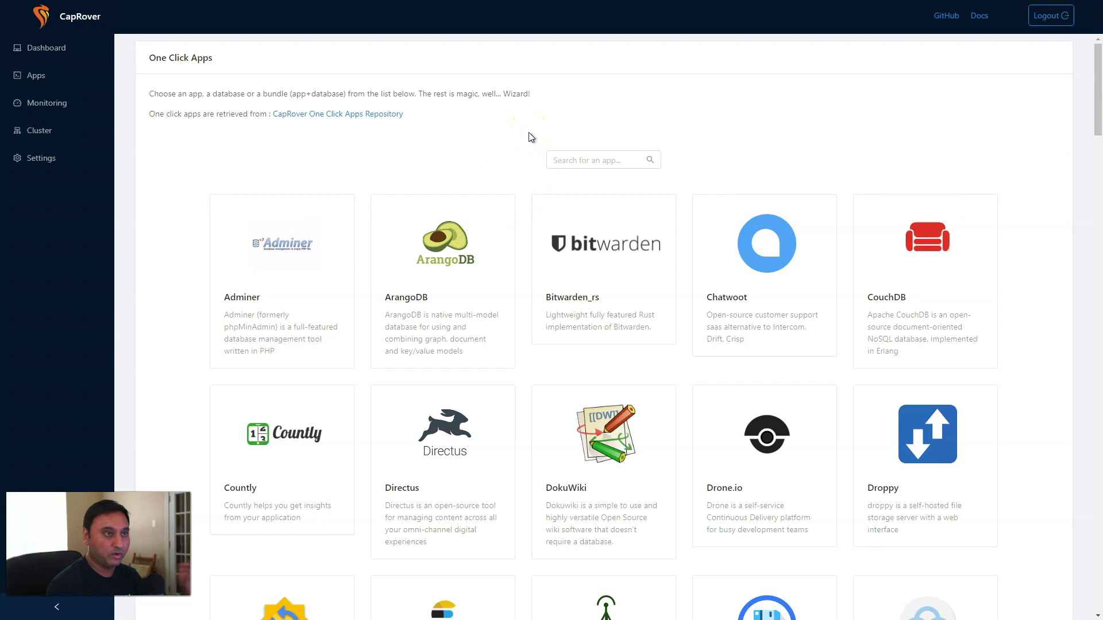
pyautogui.click(592, 163)
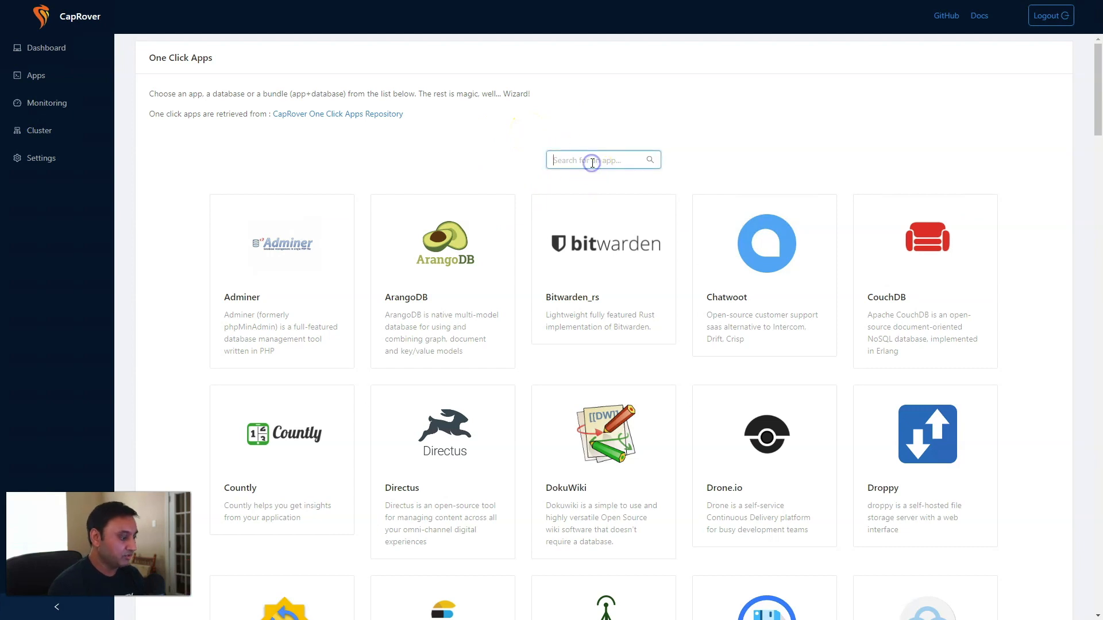
pyautogui.write('wor')
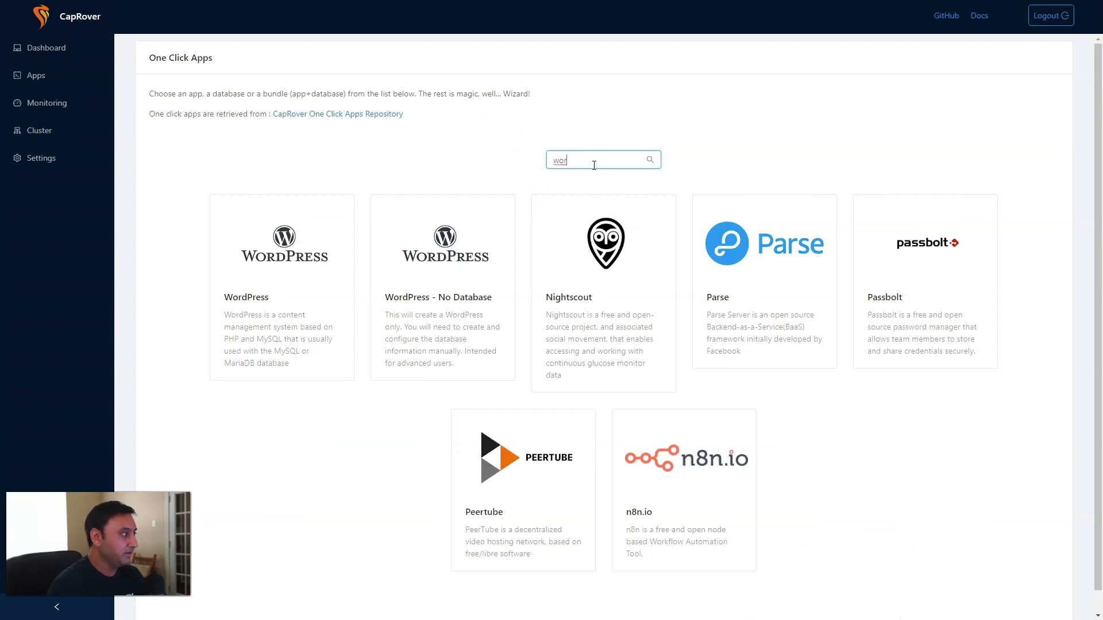
pyautogui.write('d')
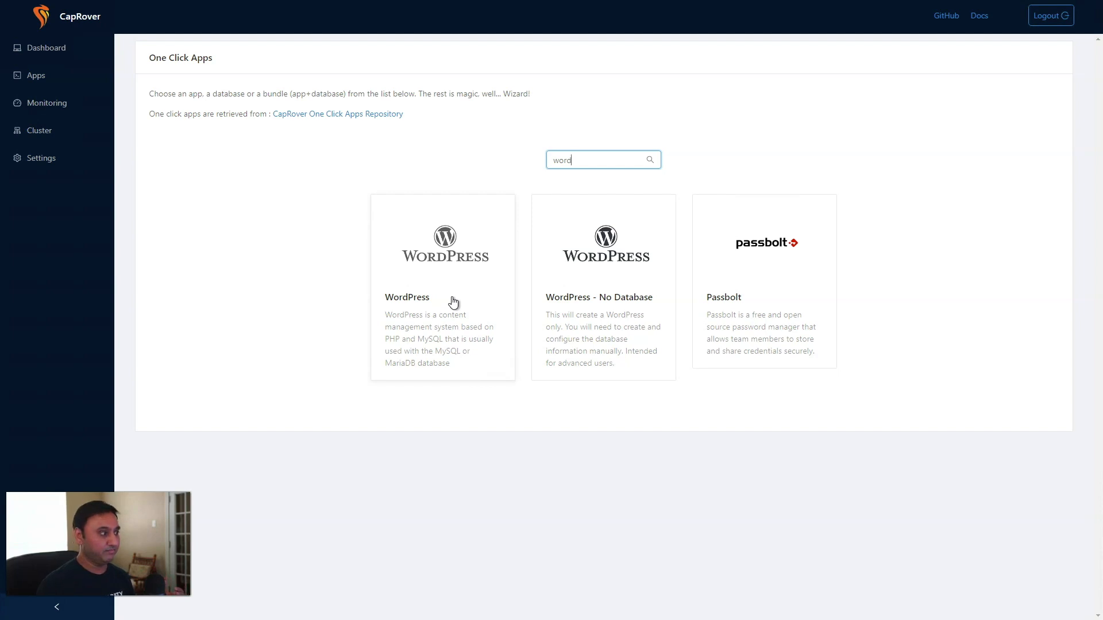
pyautogui.click(578, 340)
pyautogui.click(584, 323)
pyautogui.click(518, 276)
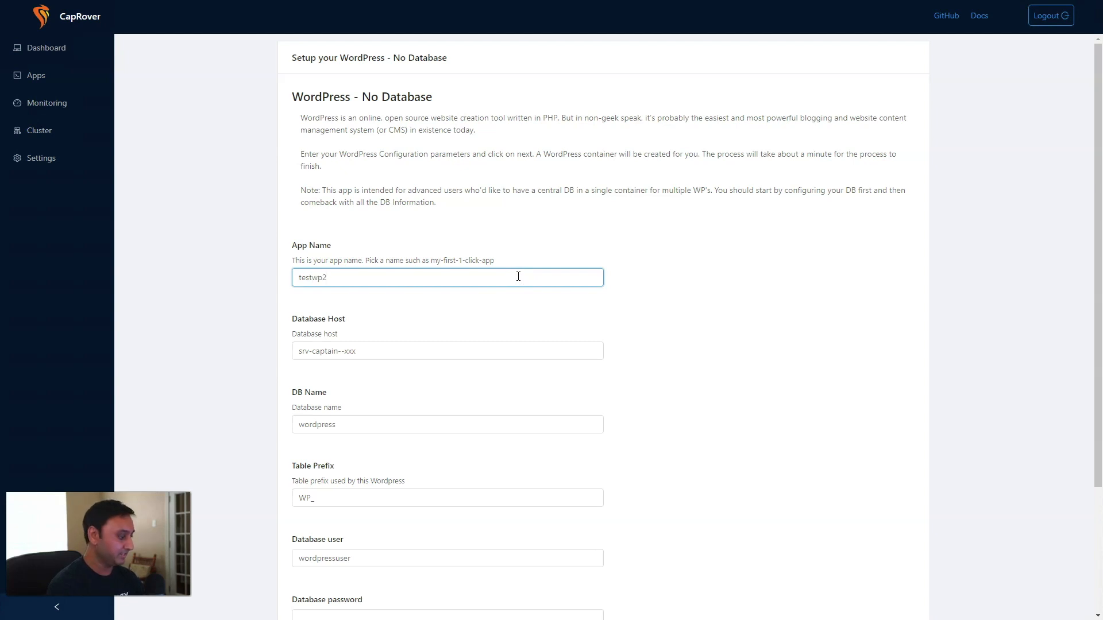
# Enter database host srv-captain--mydb-db and database name testwp, checking the name in phpMyAdmin.
pyautogui.press('Tab')
pyautogui.write('s')
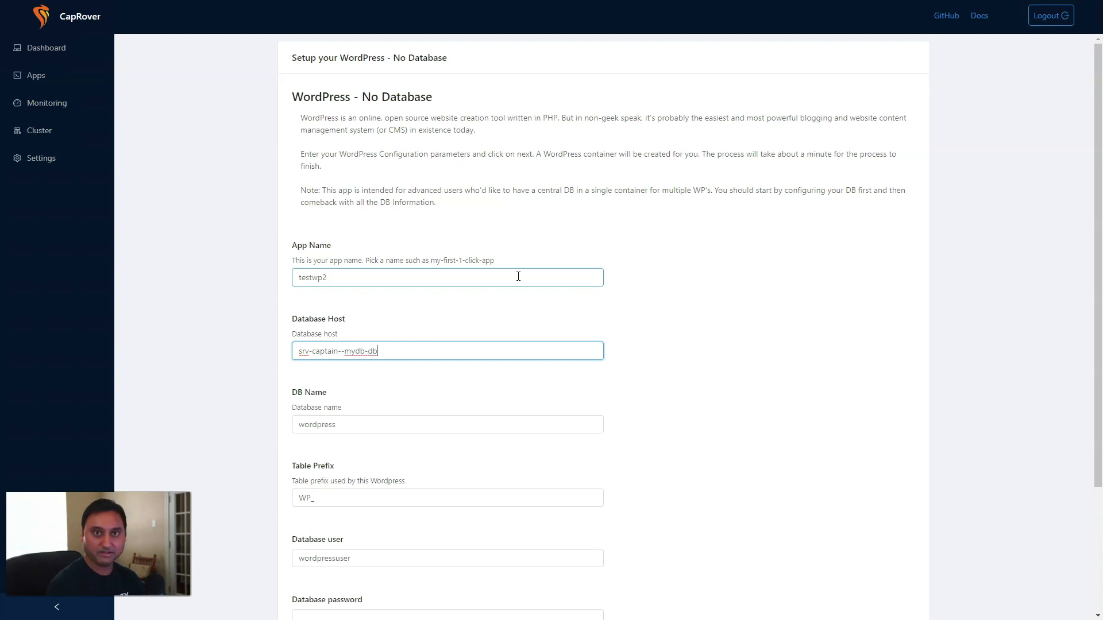
pyautogui.press('Tab')
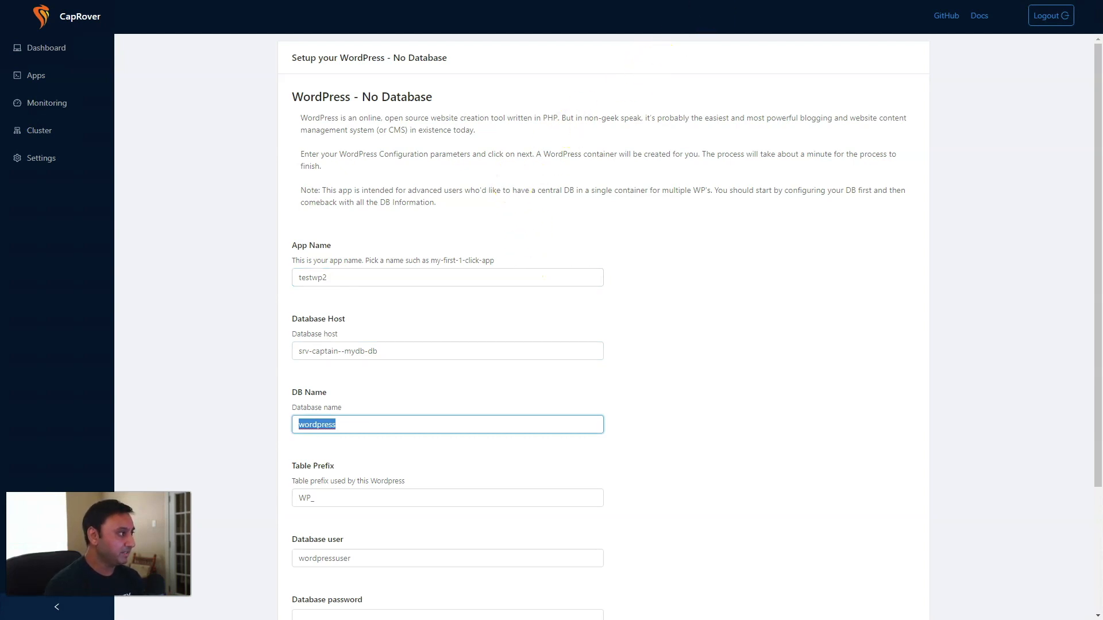
pyautogui.click(686, 0)
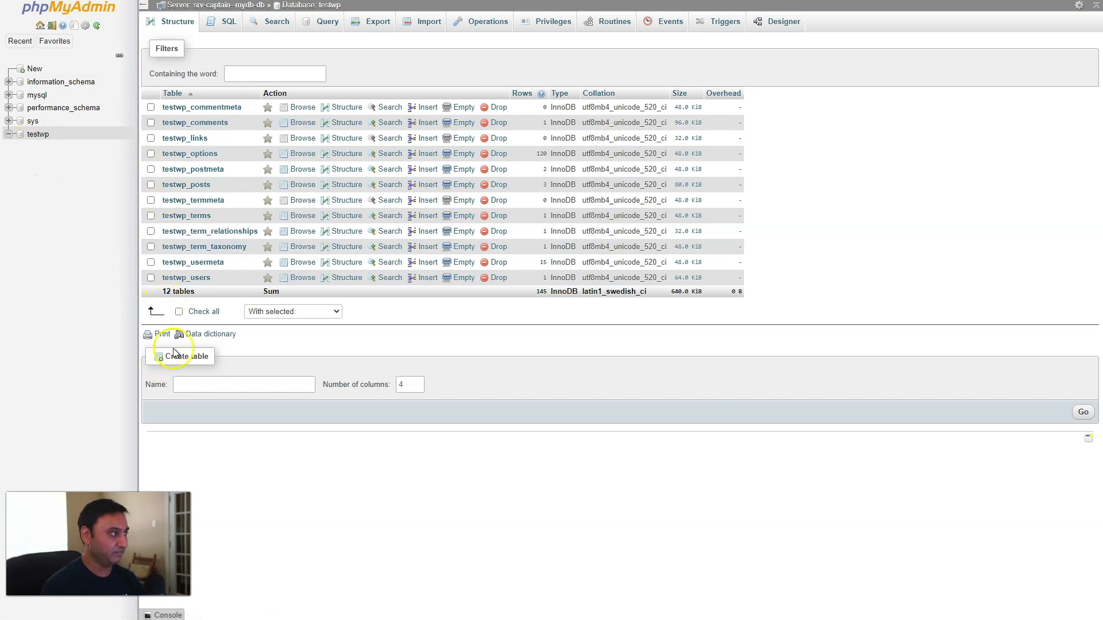
pyautogui.click(606, 1)
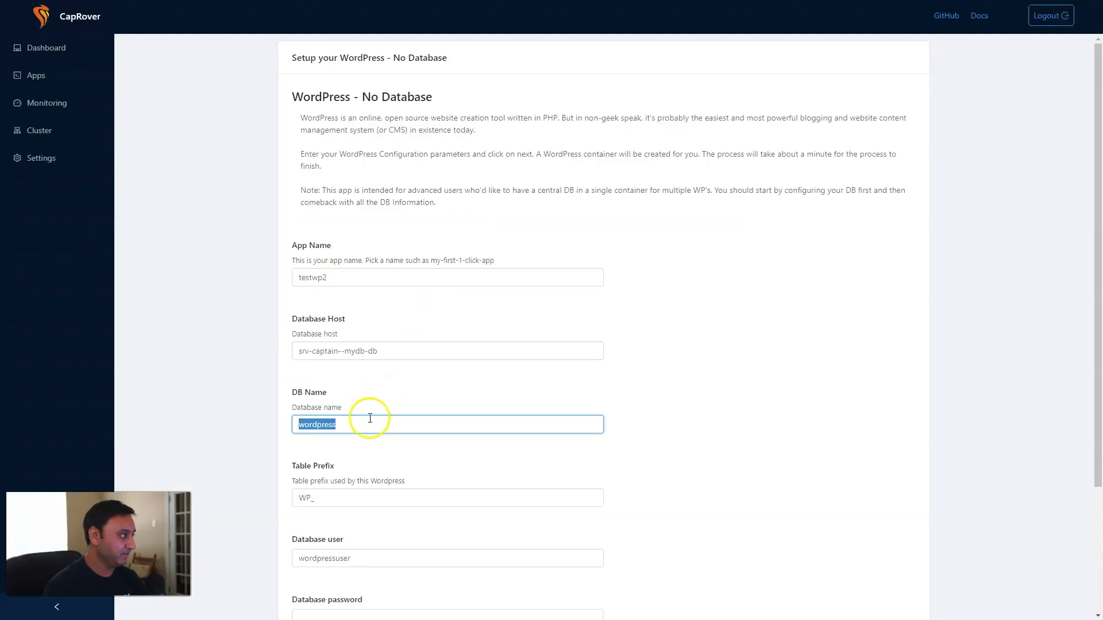
pyautogui.write('testwp')
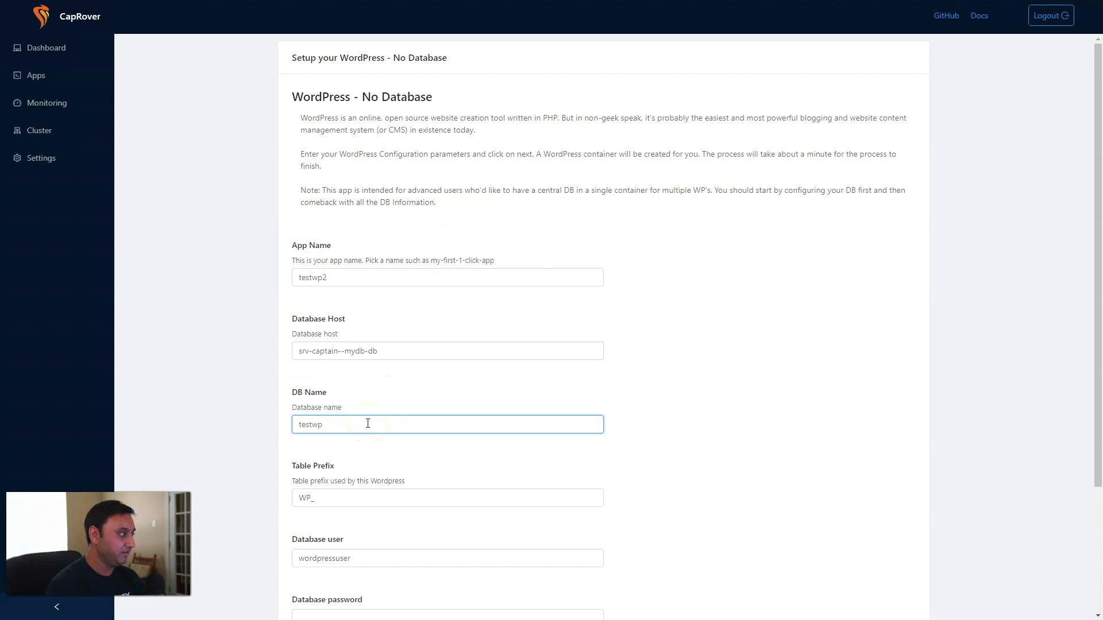
pyautogui.scroll(-2, 368, 424)
# Set table prefix testwp2_, user testwp and the password, then deploy testwp2.
pyautogui.click(306, 410)
pyautogui.press('BackSpace')
pyautogui.write('testwp2_')
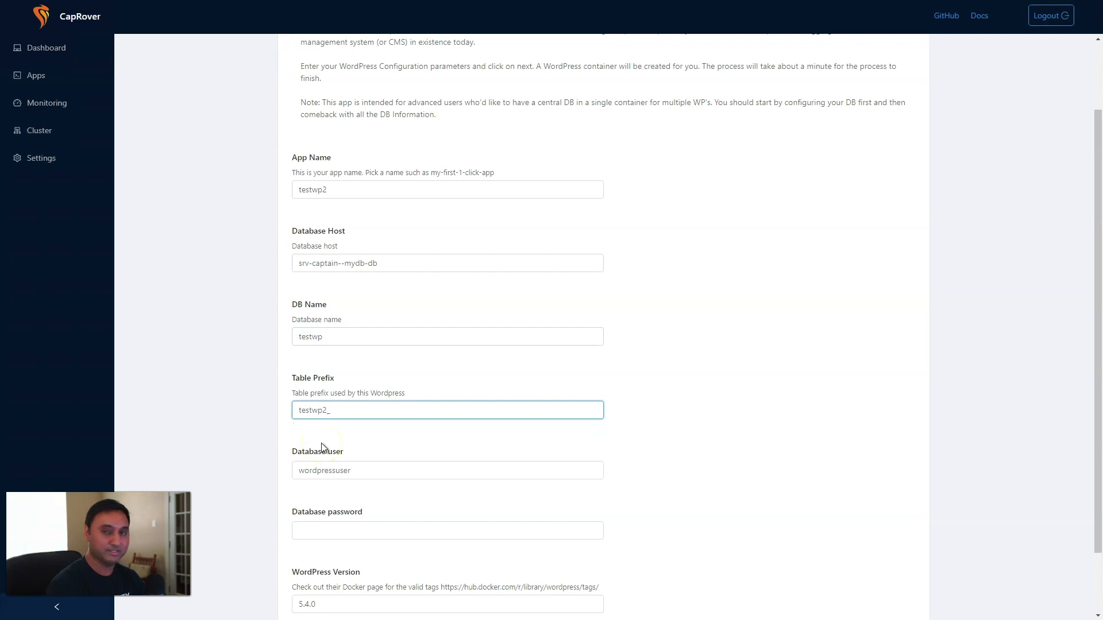
pyautogui.click(323, 468)
pyautogui.doubleClick(323, 469)
pyautogui.write('testwp')
pyautogui.press('Tab')
pyautogui.scroll(-2, 361, 389)
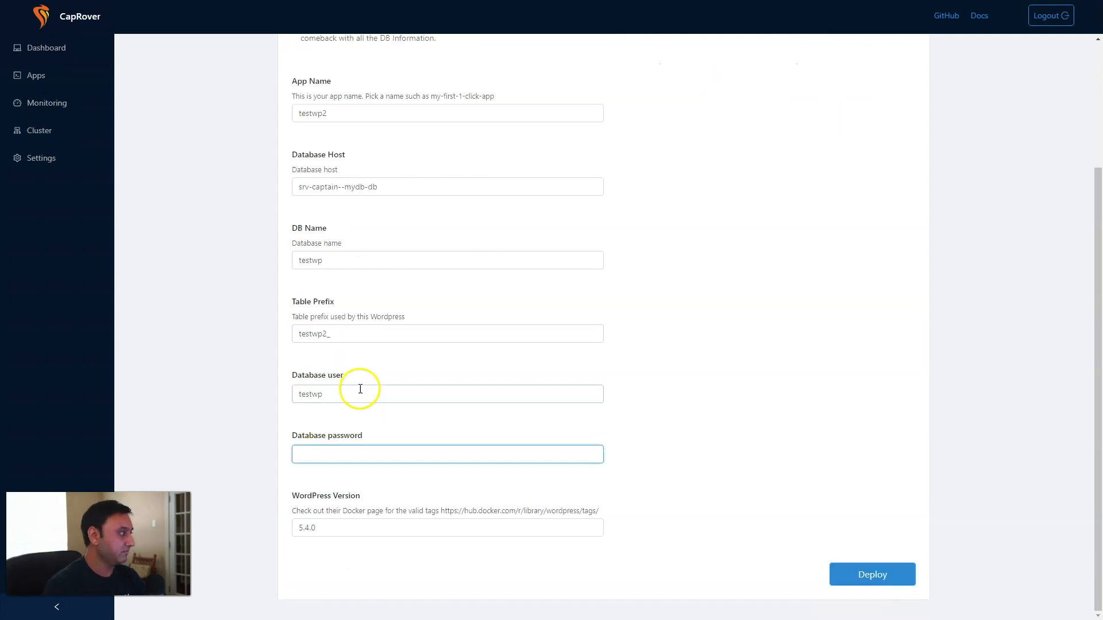
pyautogui.click(360, 389)
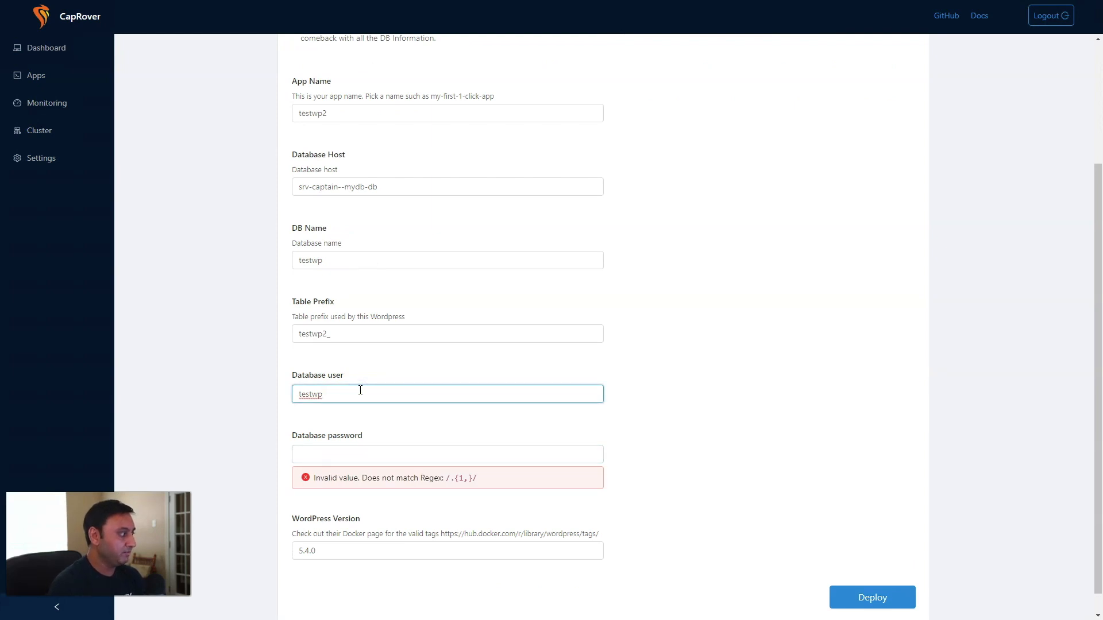
pyautogui.click(373, 454)
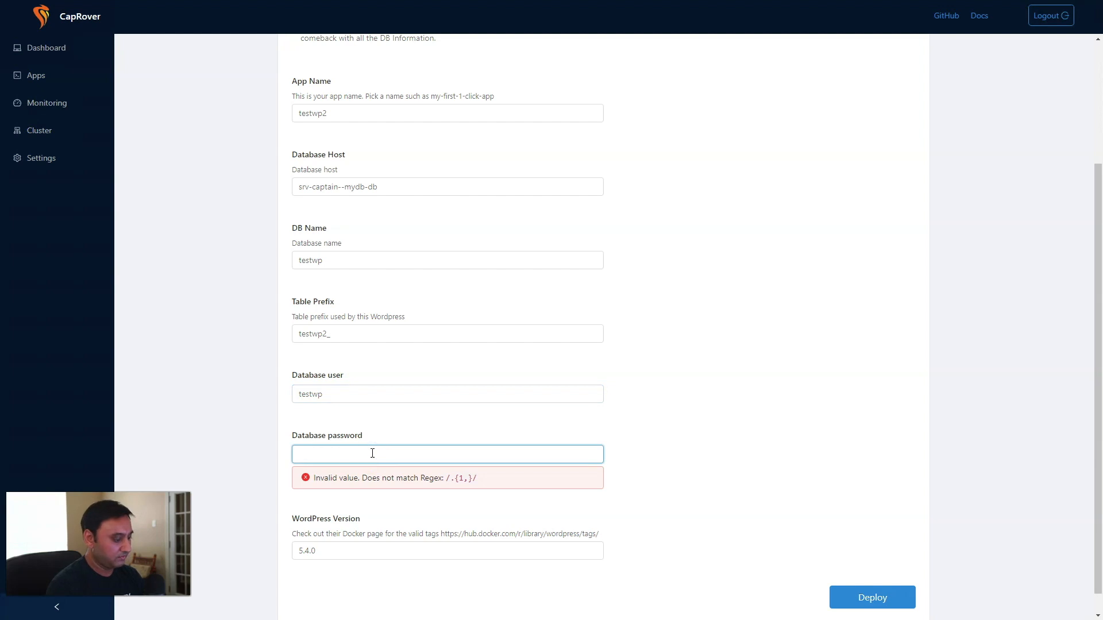
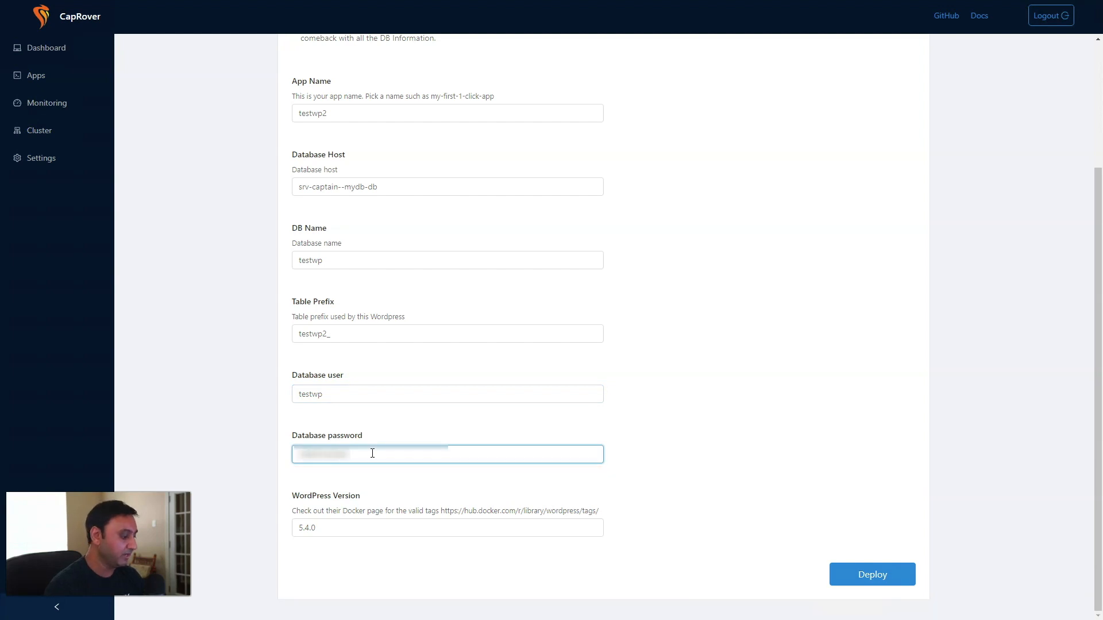
pyautogui.click(867, 576)
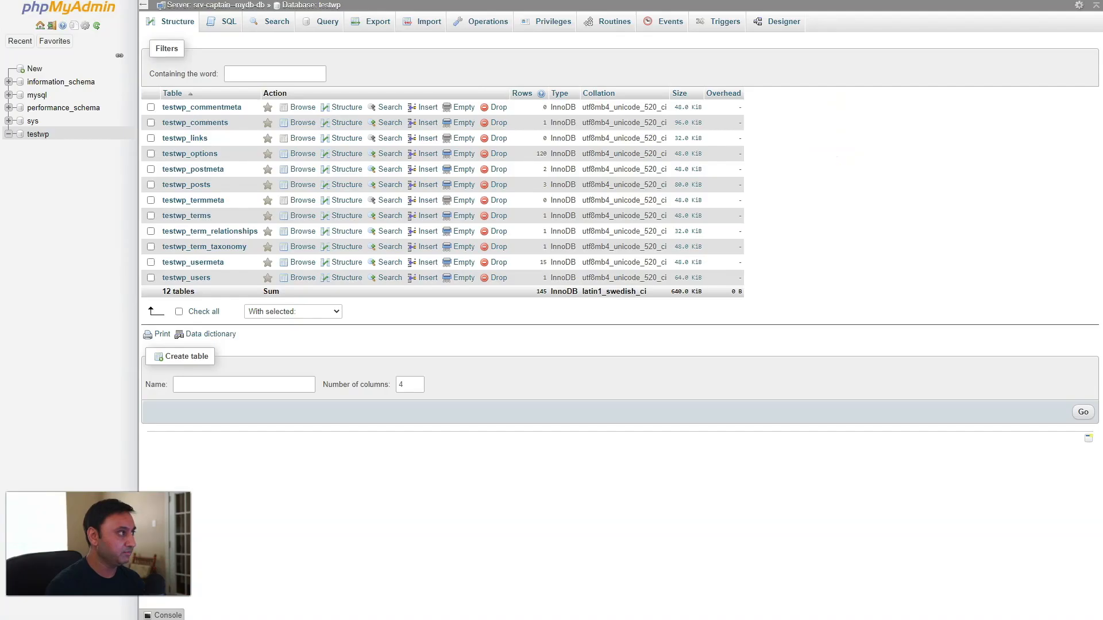
# Reload the testwp tables in phpMyAdmin and return to CapRover's apps list.
pyautogui.click(46, 138)
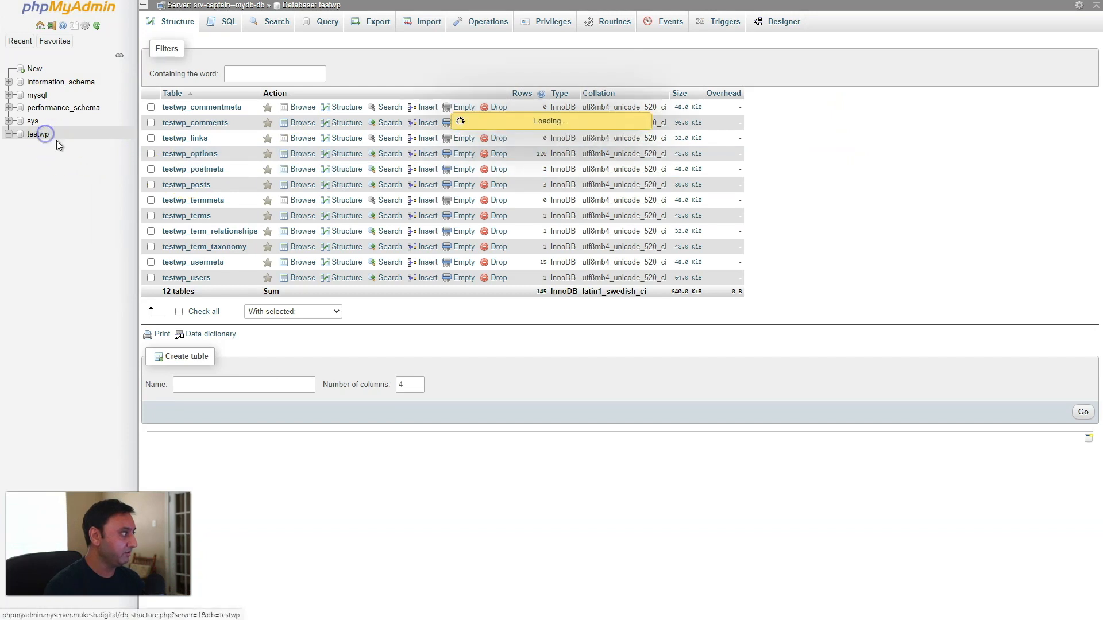
pyautogui.click(44, 142)
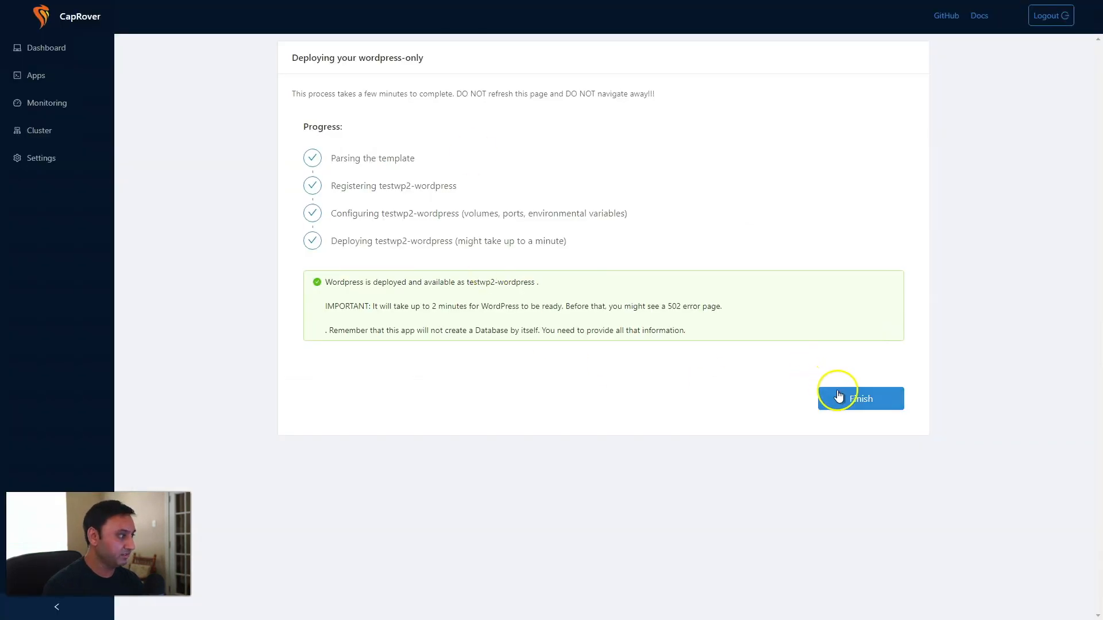
pyautogui.click(839, 397)
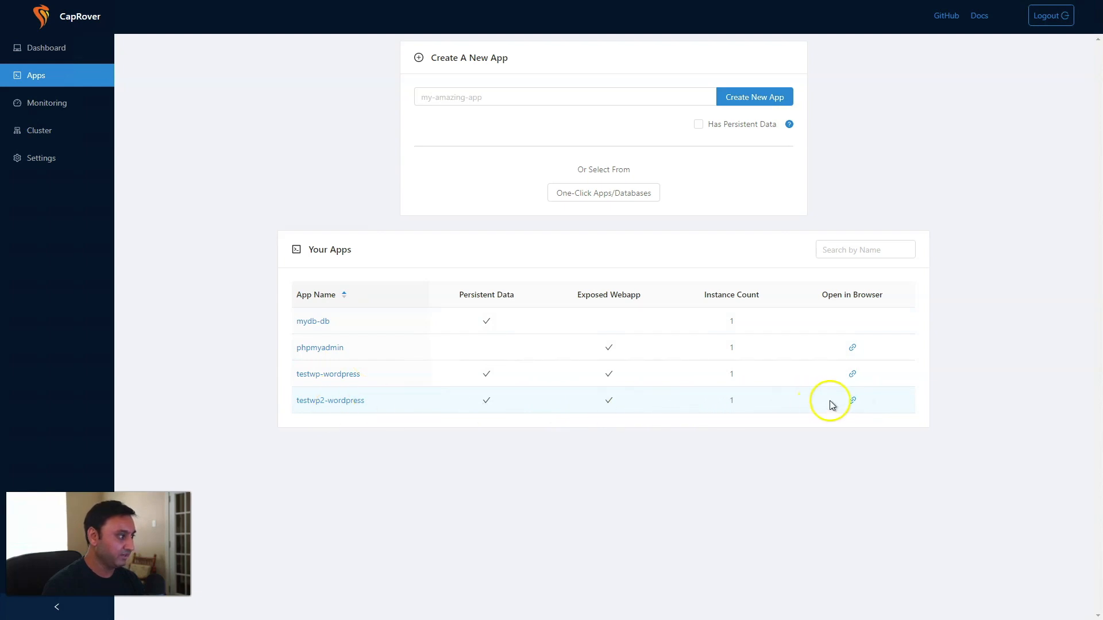
# Install the testwp2 site in English with title Test WP 2, user admin and the saved e-mail.
pyautogui.click(852, 401)
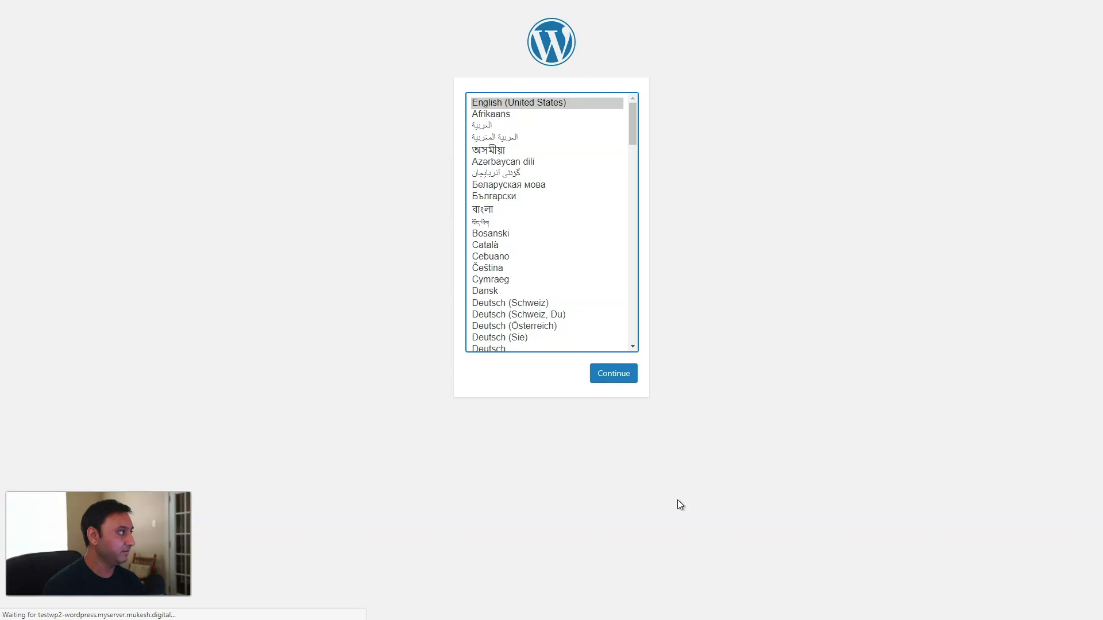
pyautogui.click(614, 373)
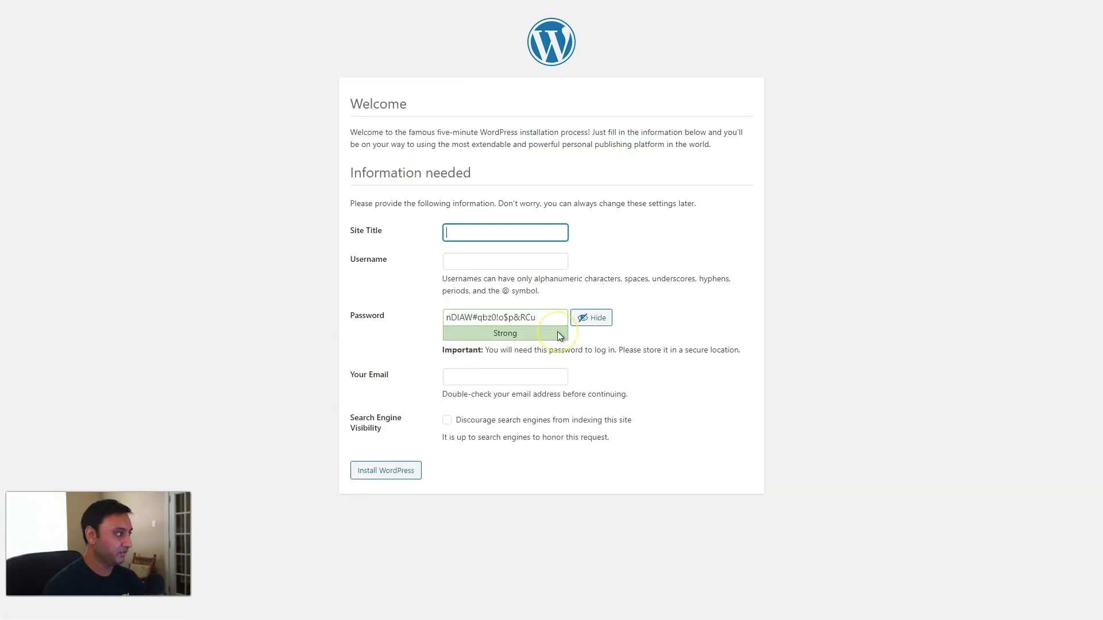
pyautogui.write('Test WP 2')
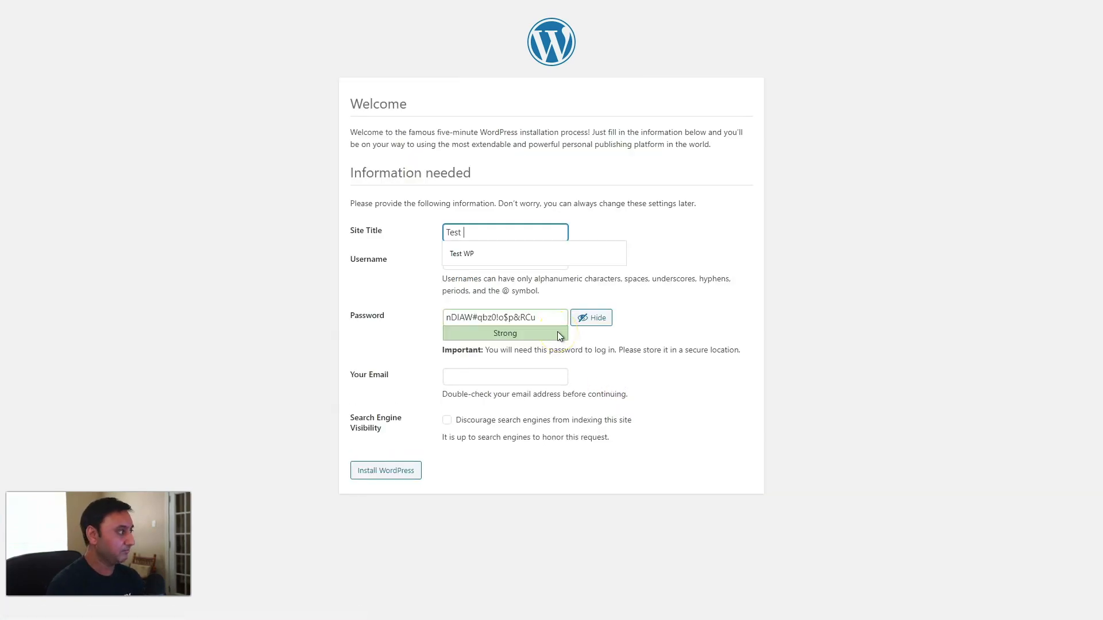
pyautogui.press('Tab')
pyautogui.write('admin')
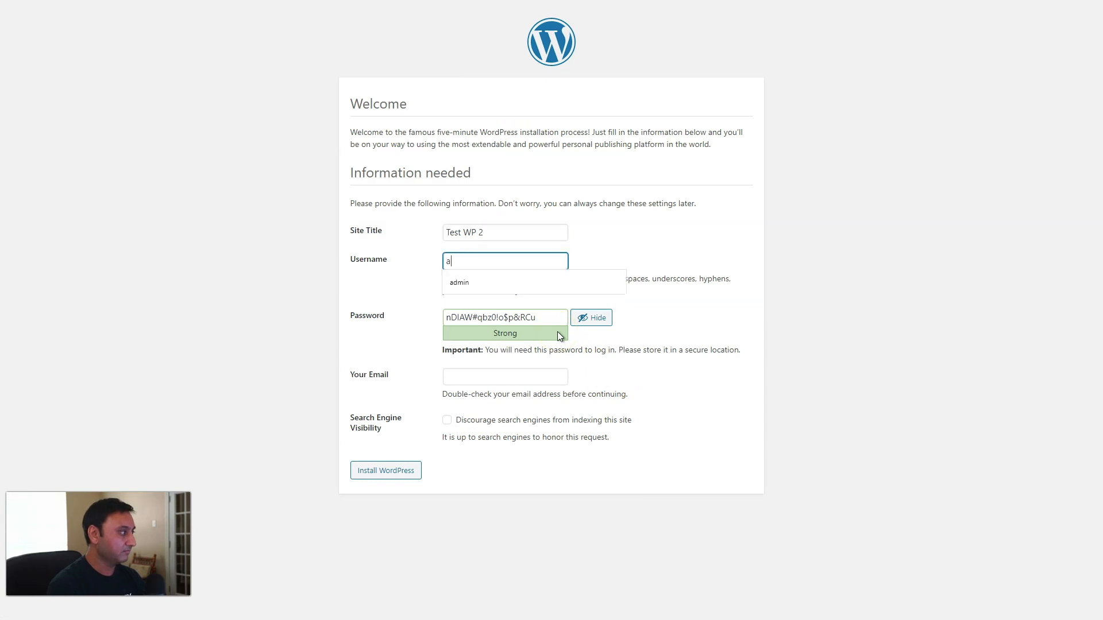
pyautogui.press('Tab')
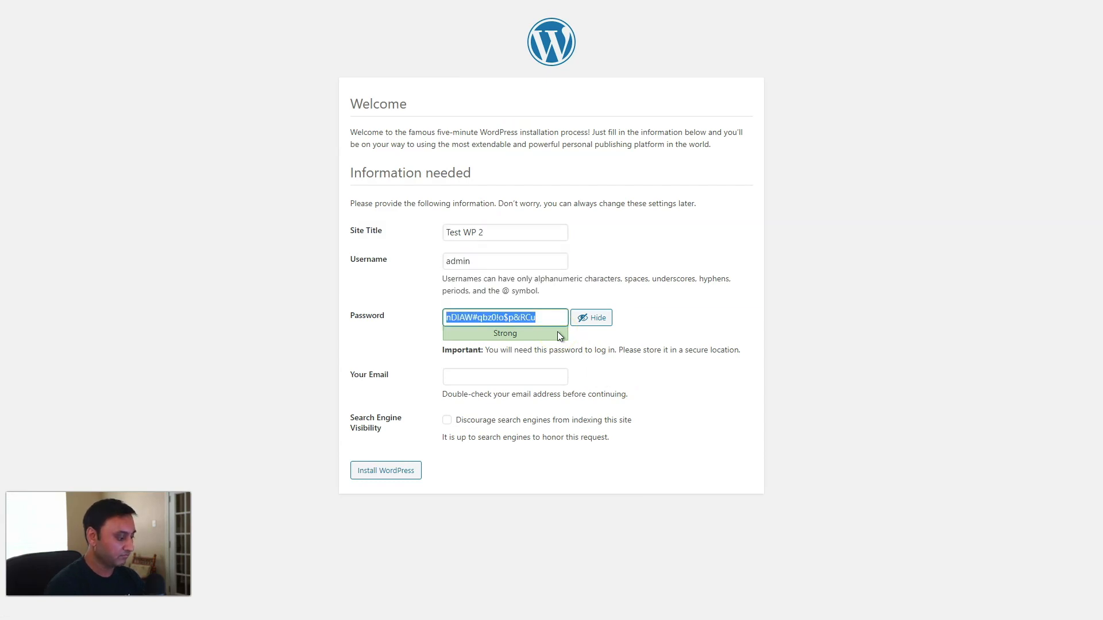
pyautogui.click(503, 374)
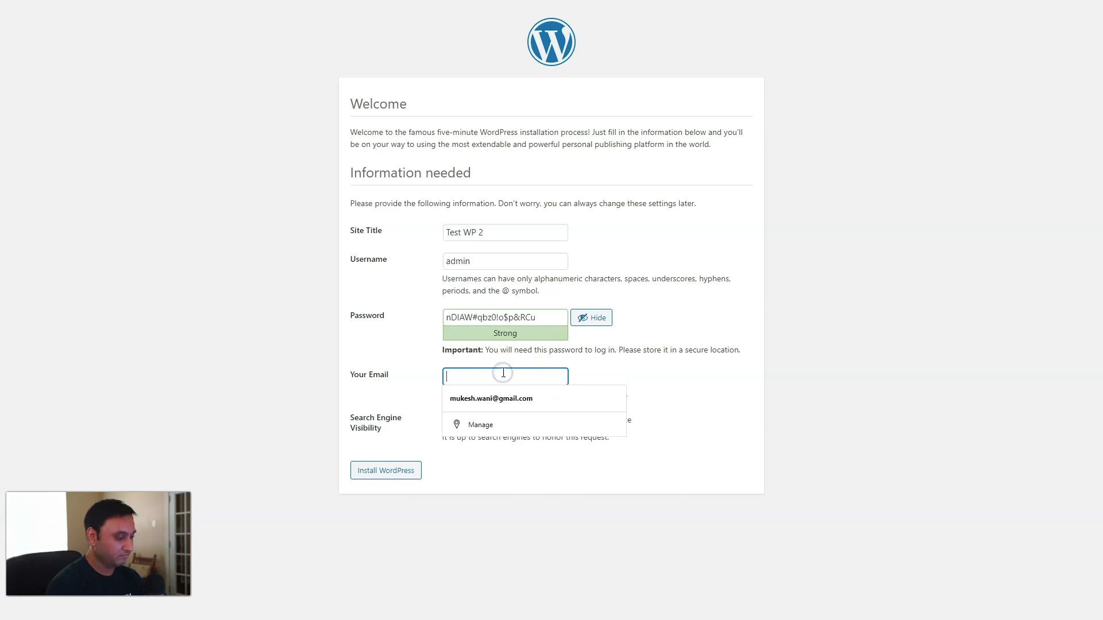
pyautogui.click(491, 398)
pyautogui.click(409, 468)
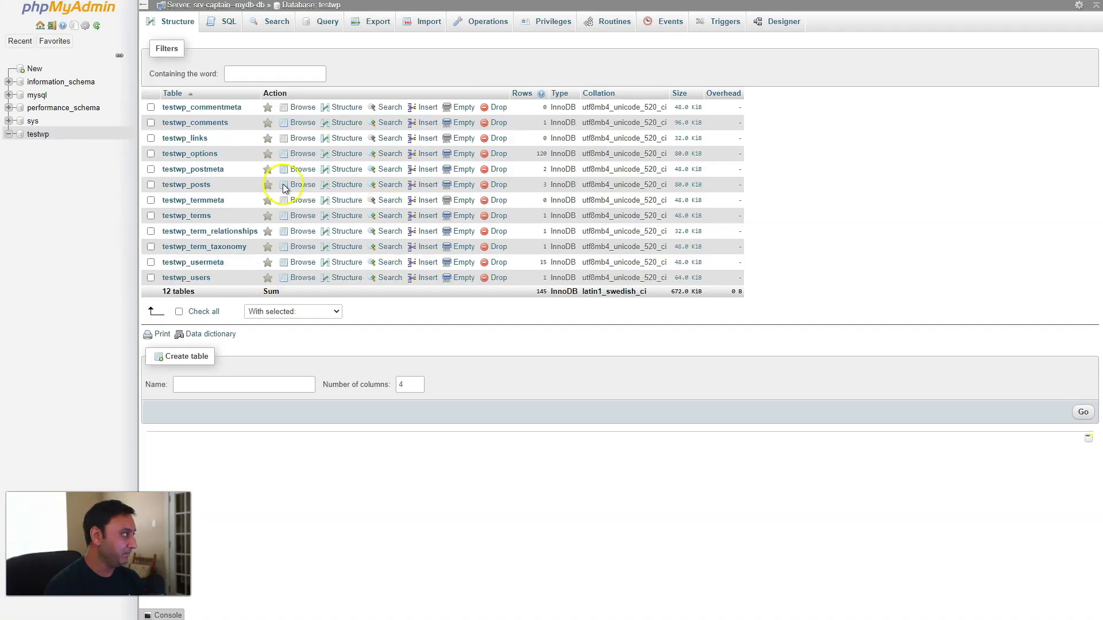
# Reload phpMyAdmin's navigation and list all 24 tables of the testwp database.
pyautogui.click(96, 25)
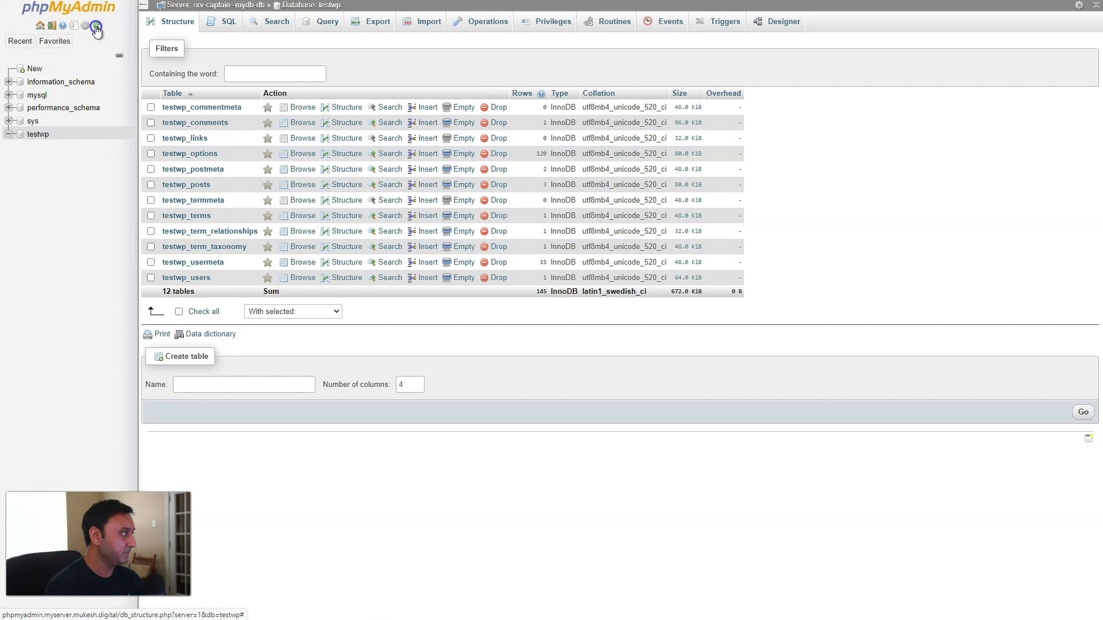
pyautogui.click(32, 134)
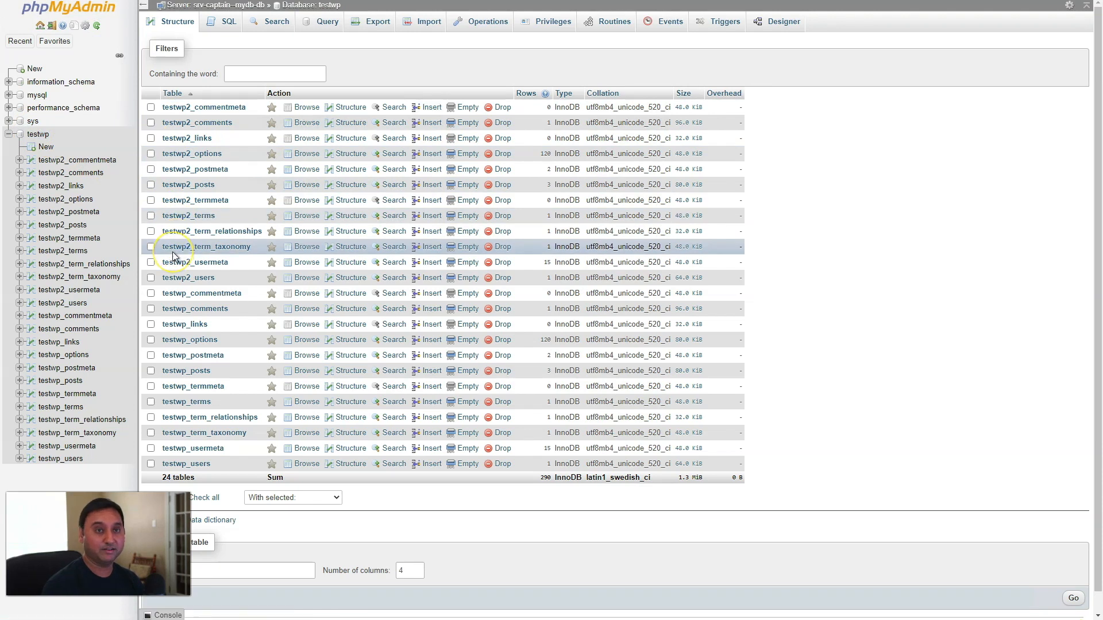
# Check that Test WP 2 is live with its Hello world! post, then go back to CapRover's apps list.
pyautogui.click(639, 0)
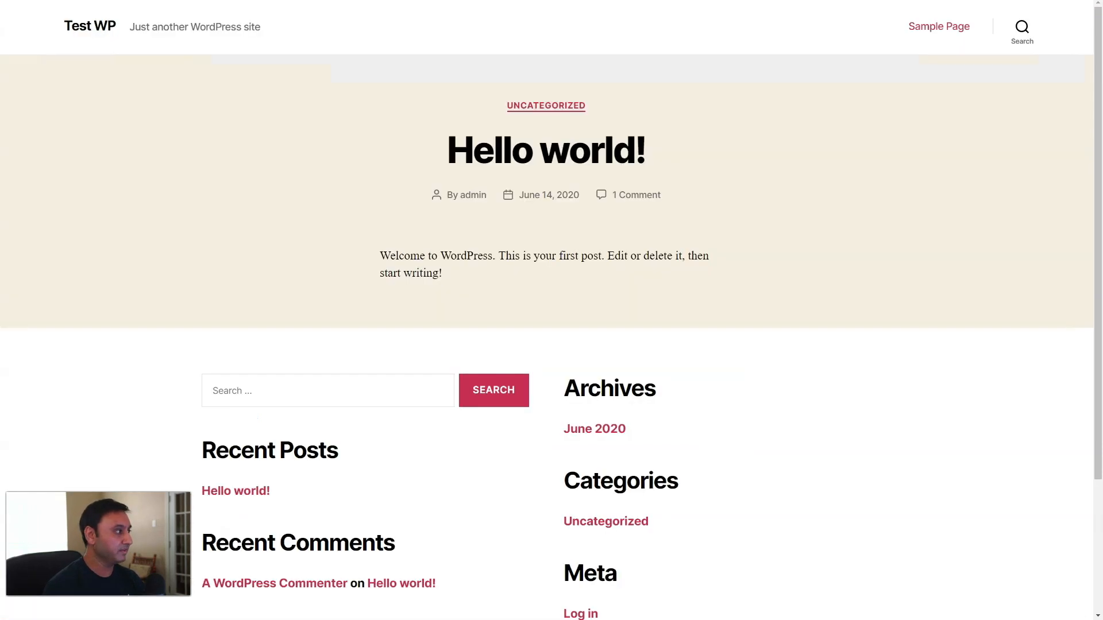
pyautogui.click(574, 1)
pyautogui.click(380, 230)
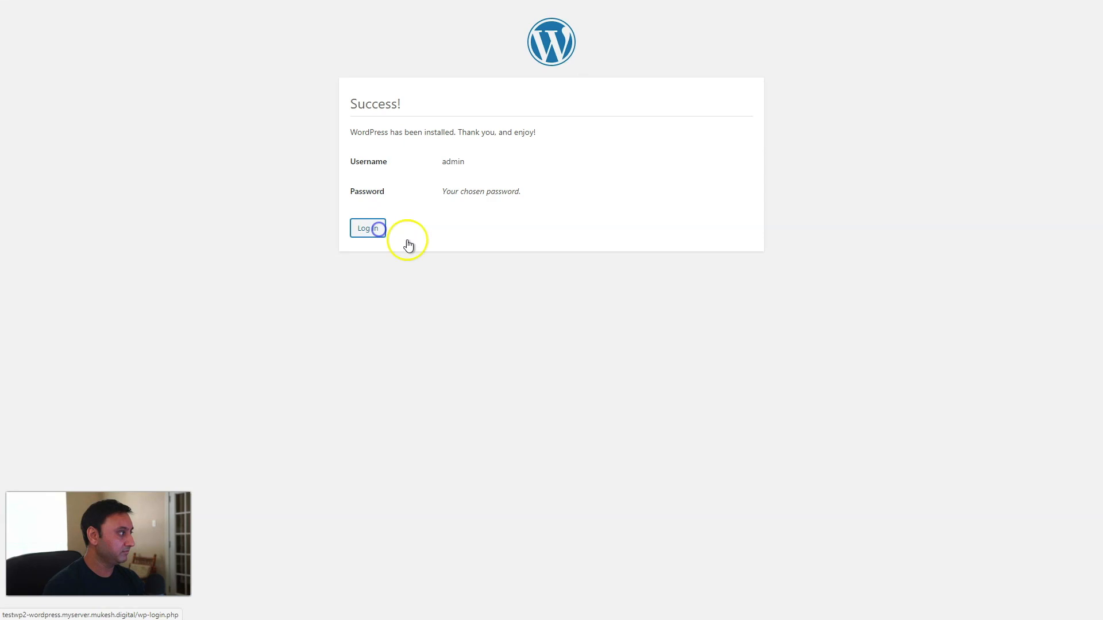
pyautogui.click(512, 341)
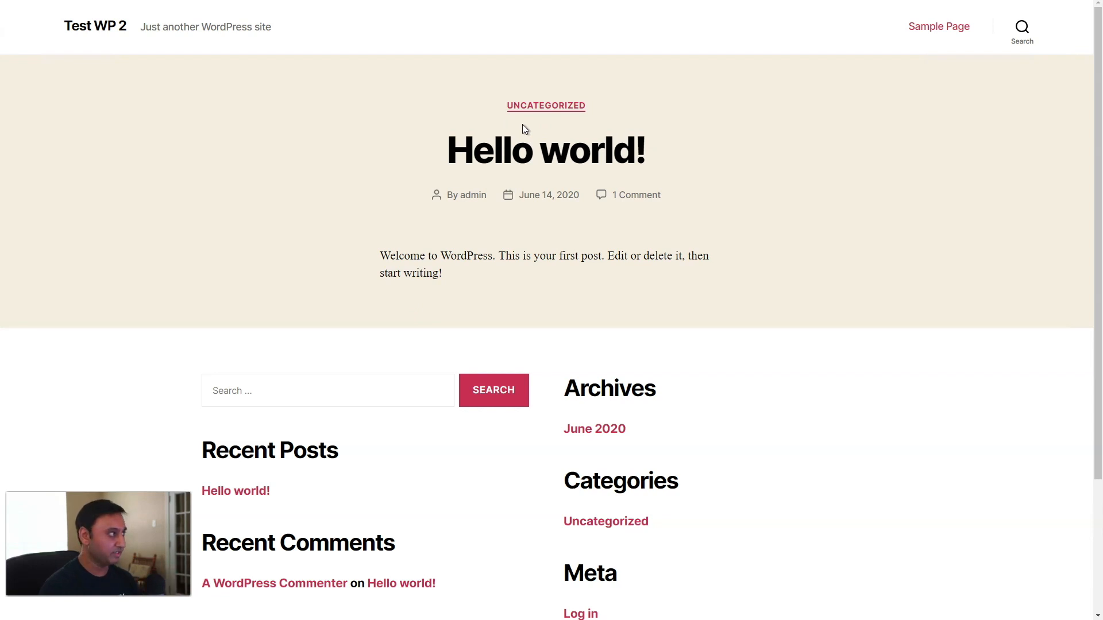
pyautogui.click(499, 0)
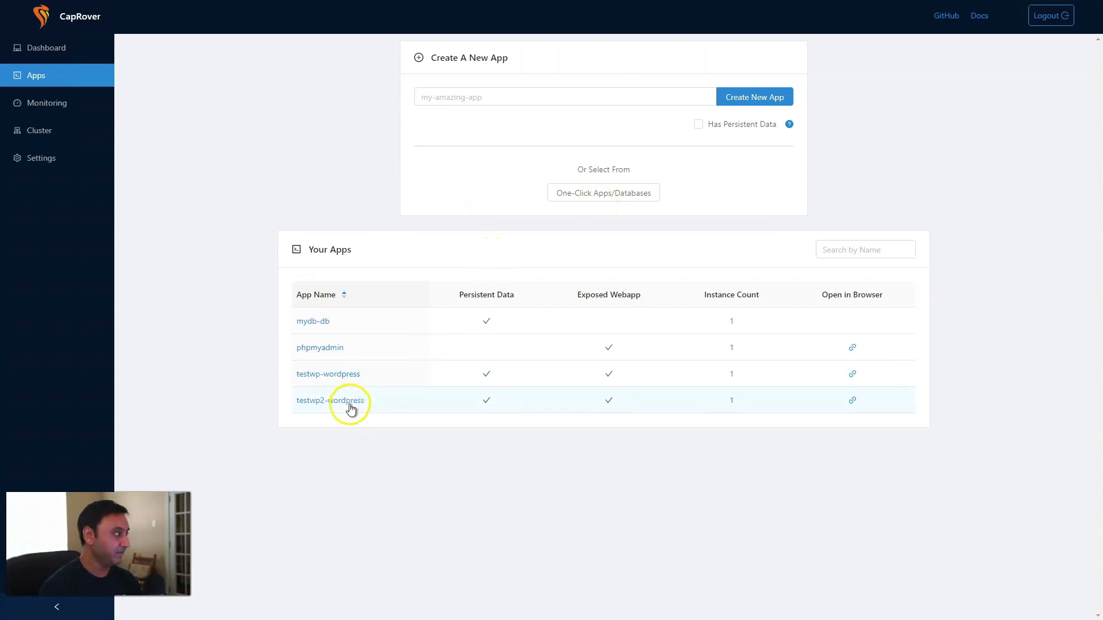
pyautogui.click(318, 375)
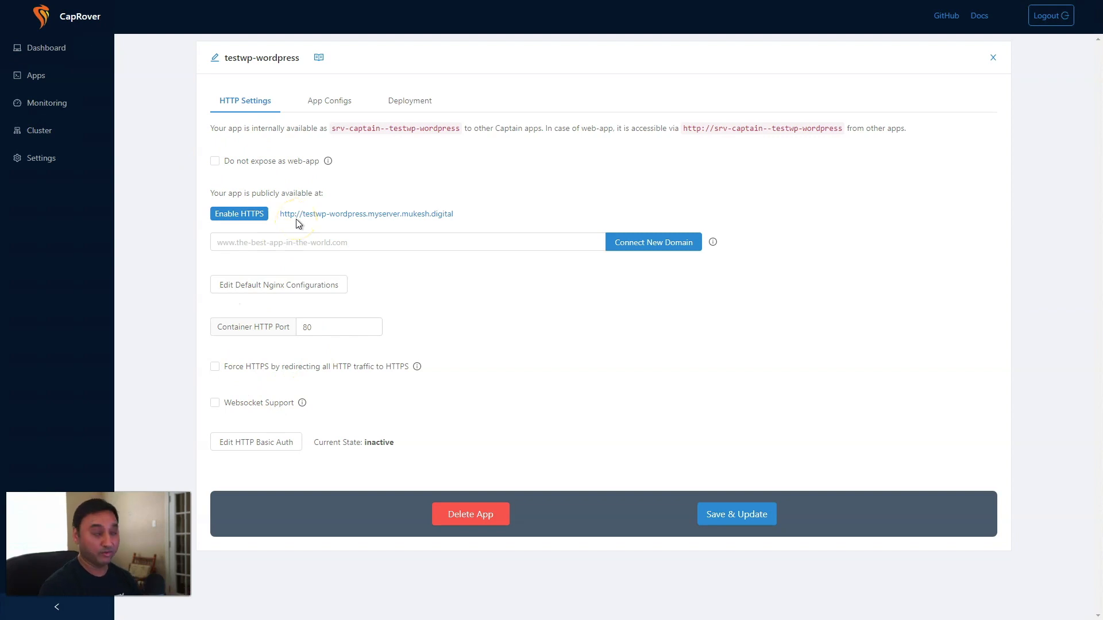
pyautogui.click(243, 219)
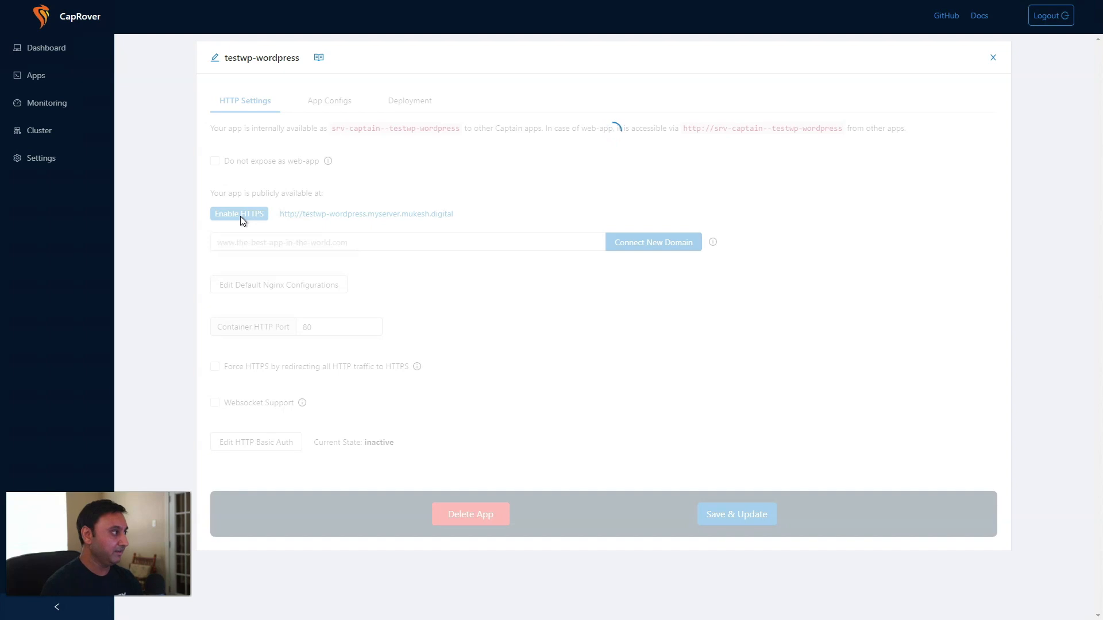
pyautogui.click(242, 235)
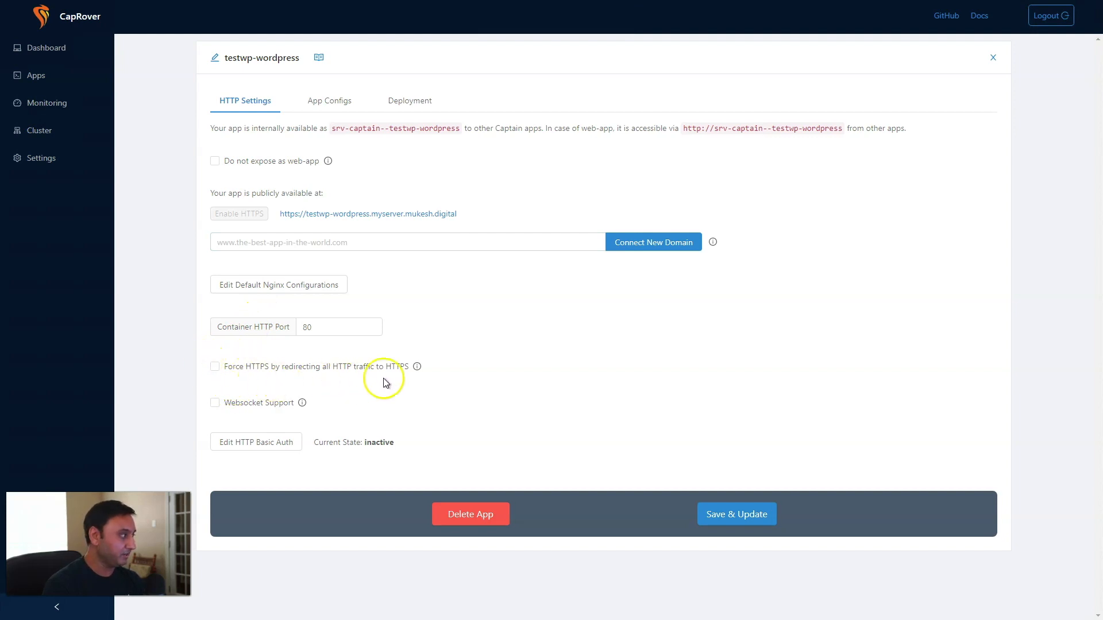
# Force HTTP-to-HTTPS redirection on testwp-wordpress, save it, and view its App Configs environment variables.
pyautogui.click(218, 367)
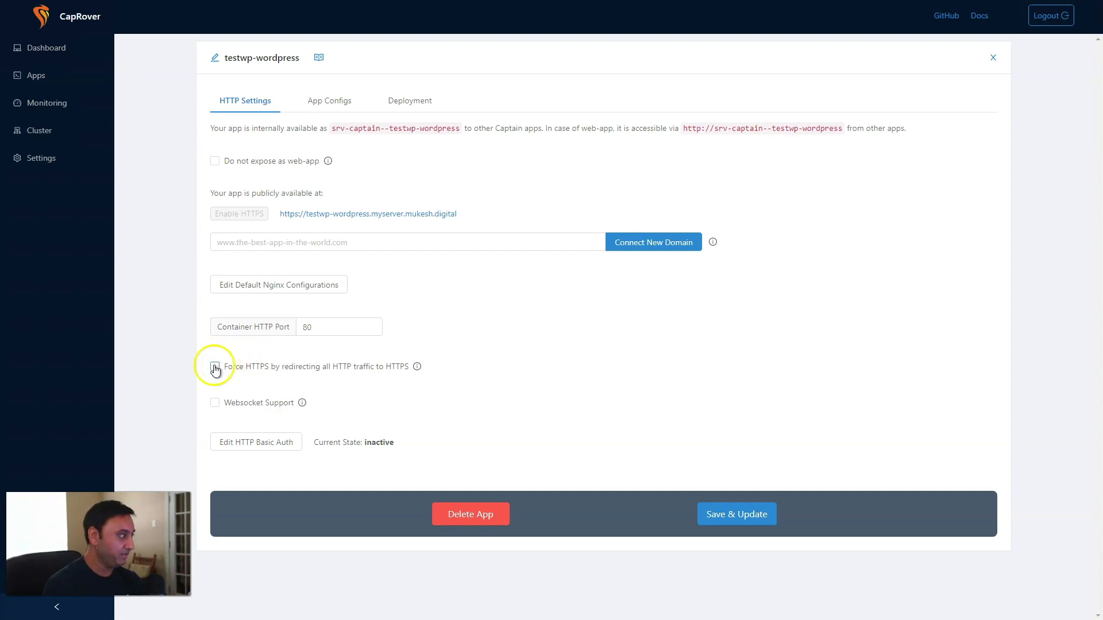
pyautogui.click(729, 515)
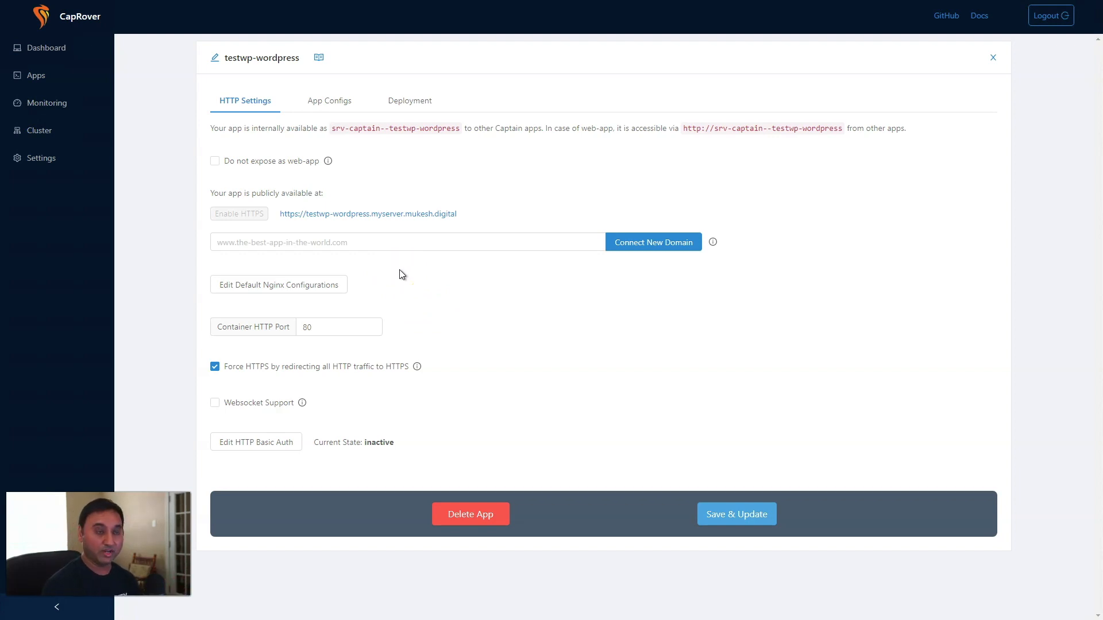
pyautogui.click(406, 244)
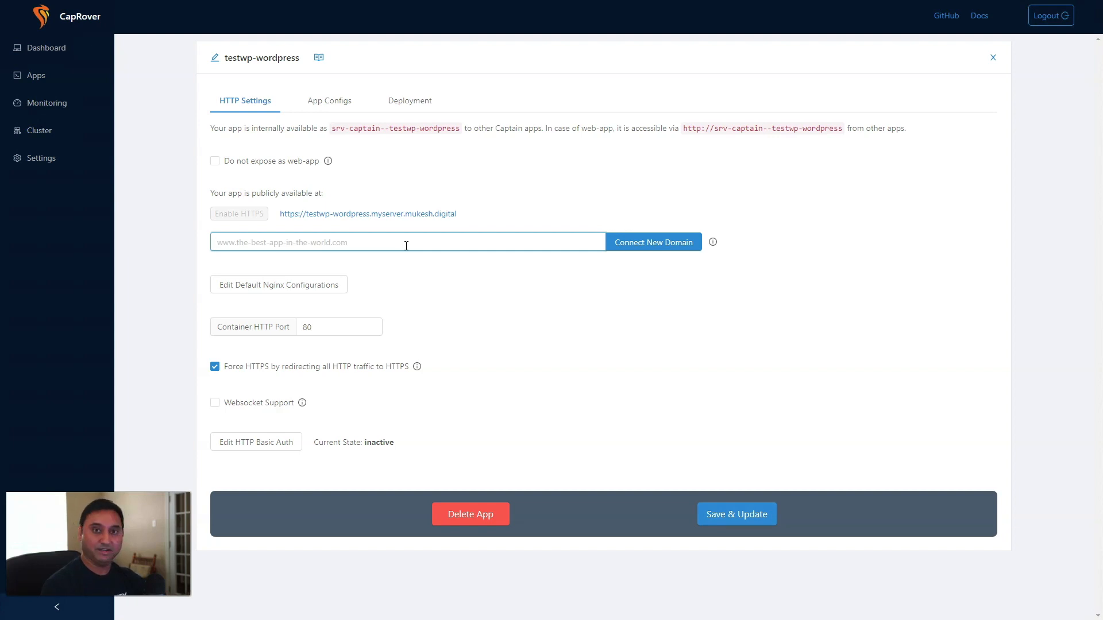
pyautogui.moveTo(465, 216); pyautogui.dragTo(309, 220)
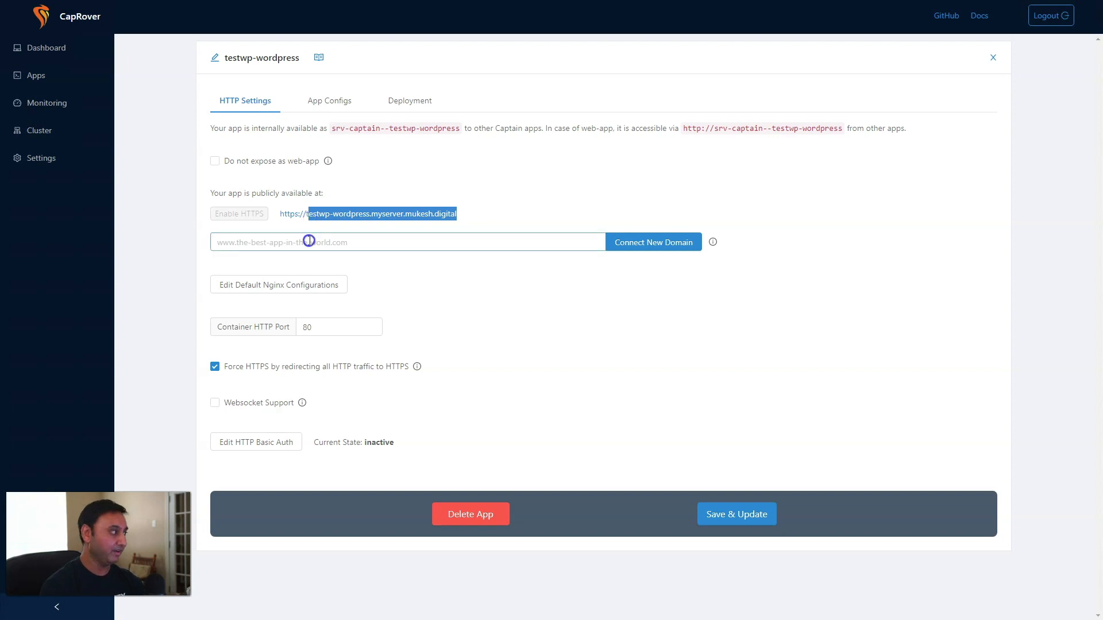
pyautogui.click(309, 242)
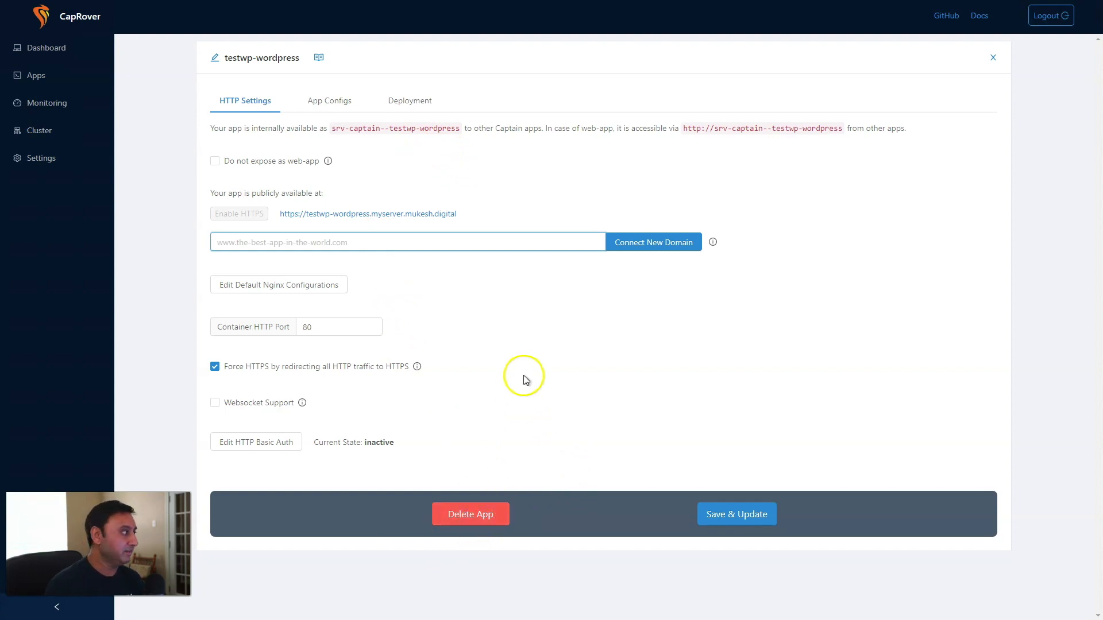
pyautogui.click(344, 99)
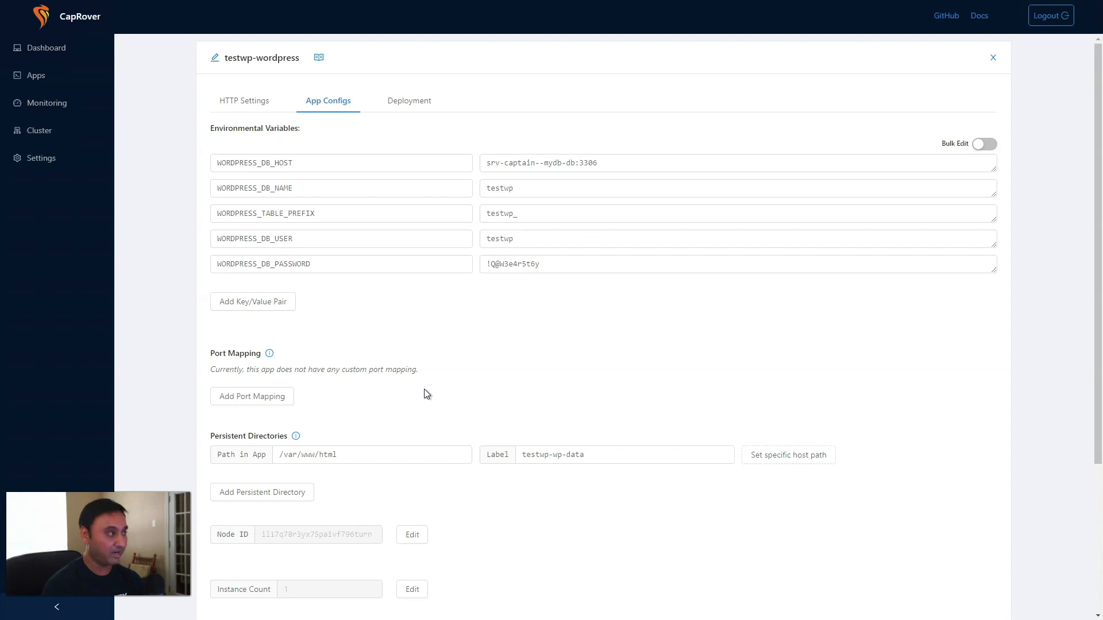
# Leave testwp-wordpress's settings for the apps list showing mydb-db, phpmyadmin and both WordPress apps.
pyautogui.click(239, 103)
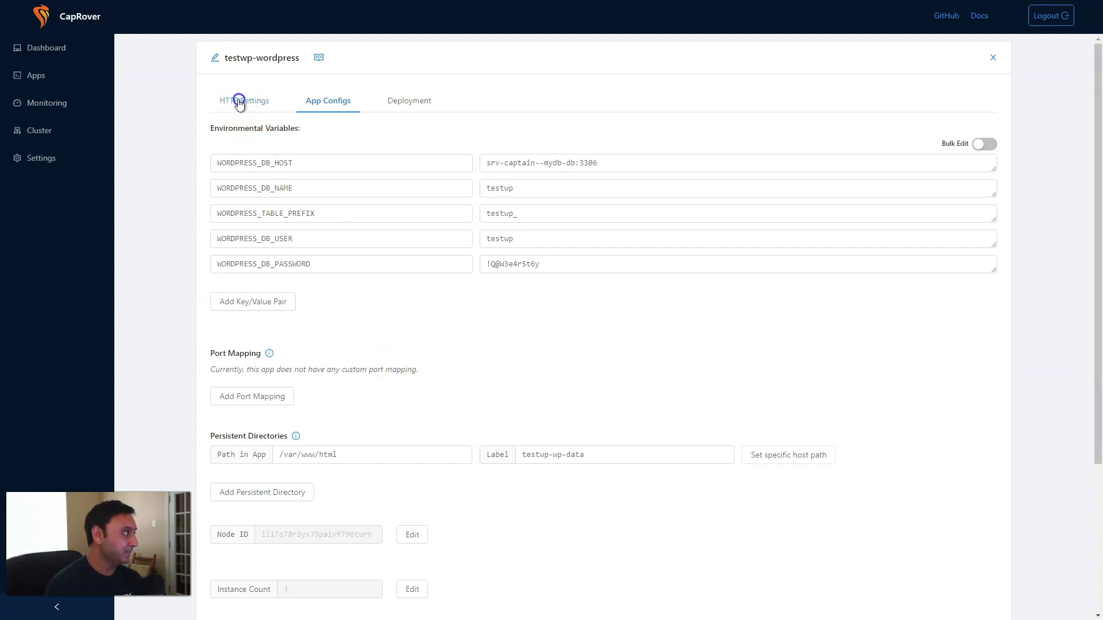
pyautogui.click(43, 77)
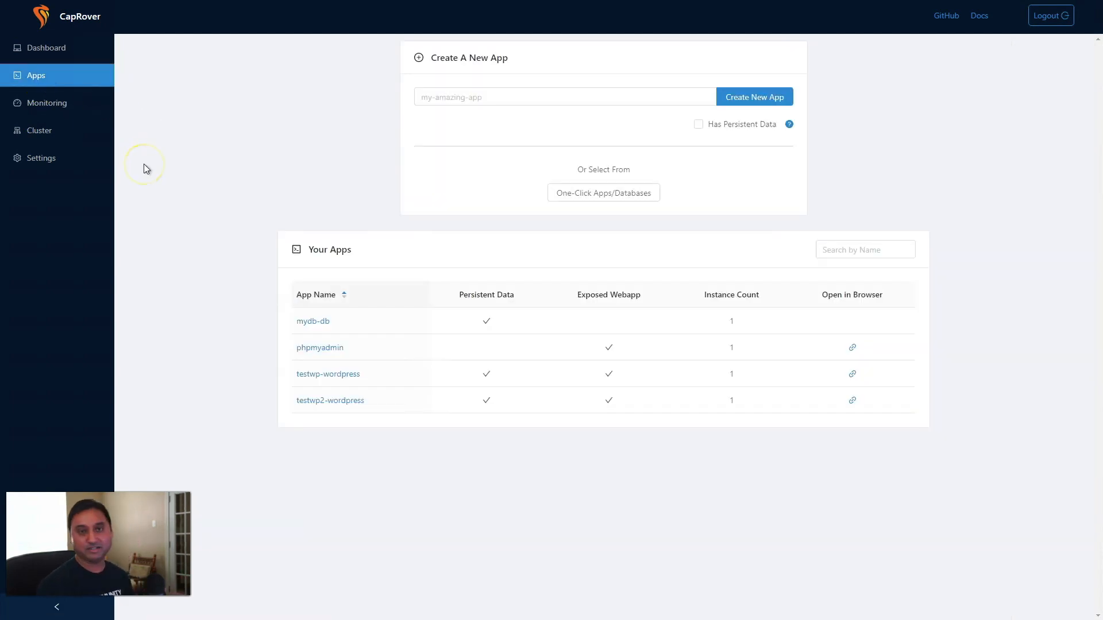